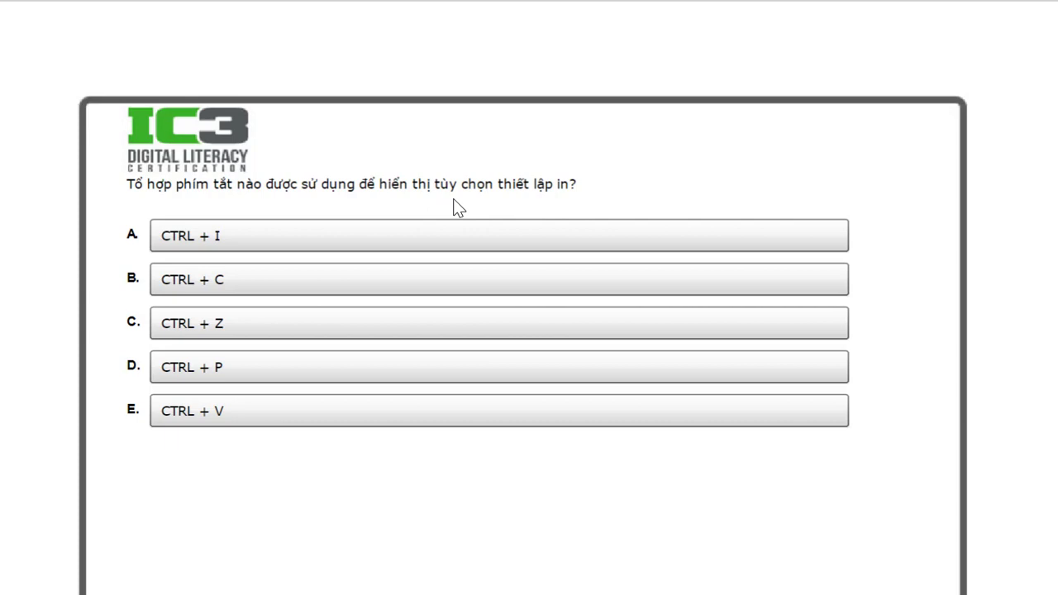
- Choose option D, CTRL + P, as the print-settings shortcut and submit the answer
left_click(207, 376)
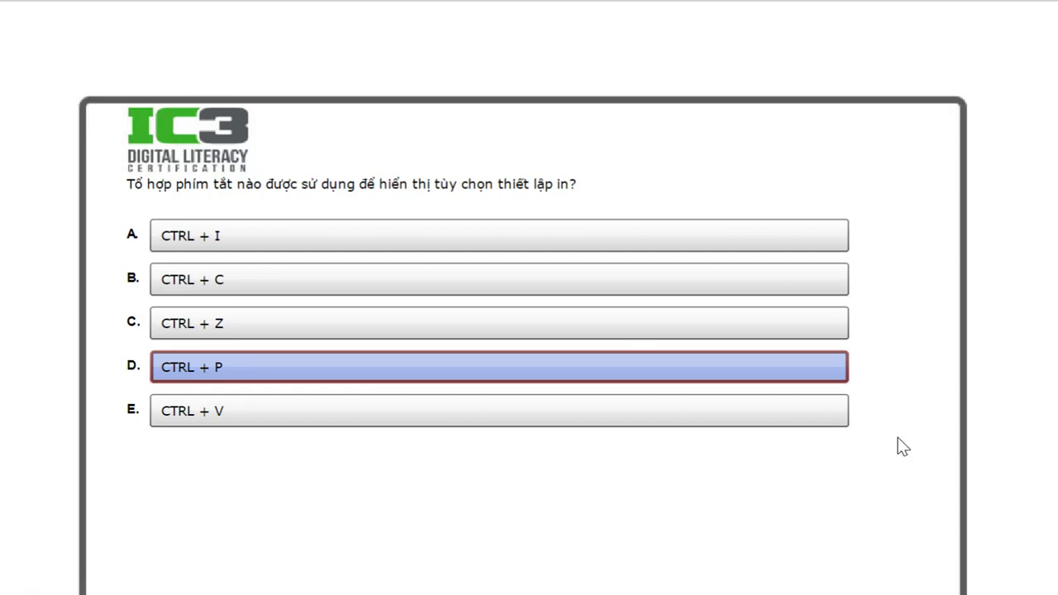
scroll(897, 439, "down", 3)
left_click(886, 516)
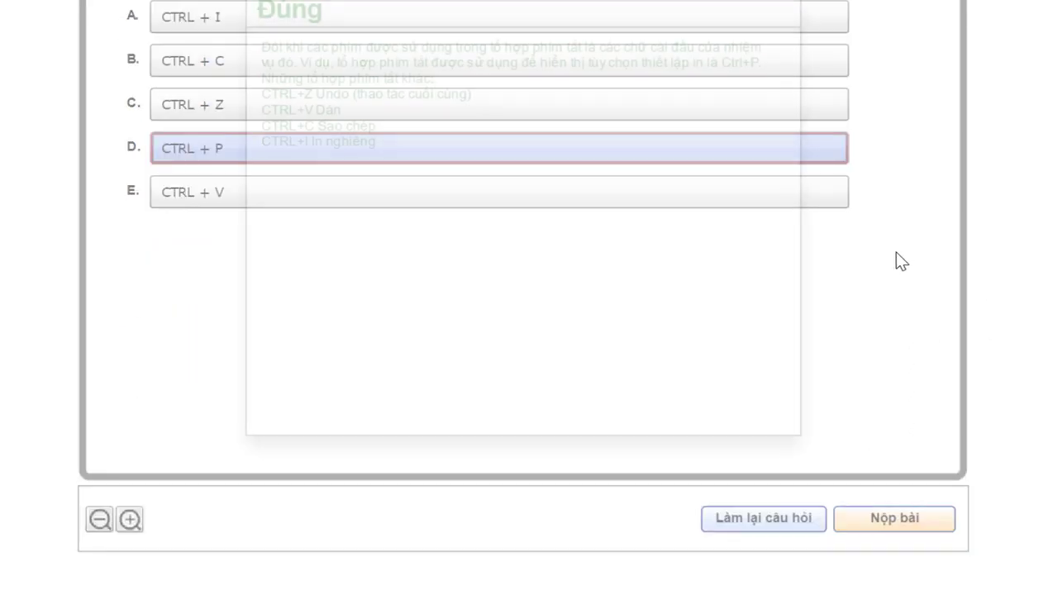
scroll(897, 256, "up", 3)
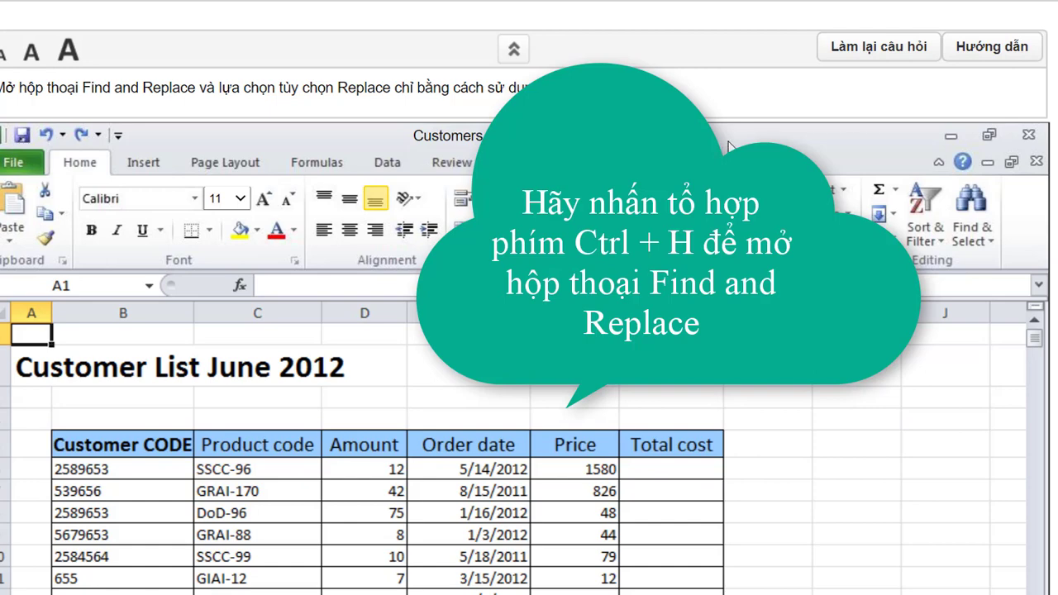
- Bring up Find and Replace on its Replace tab with Ctrl+H
key("ctrl+h")
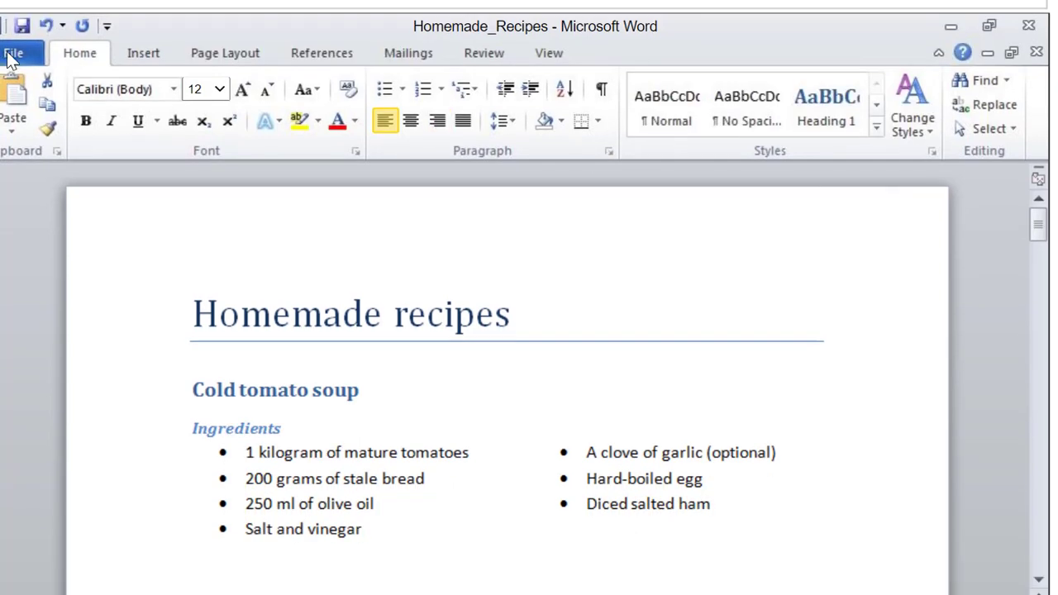
- Print Homemade_Recipes from the File menu's Print page with Copies set to 7
left_click(12, 55)
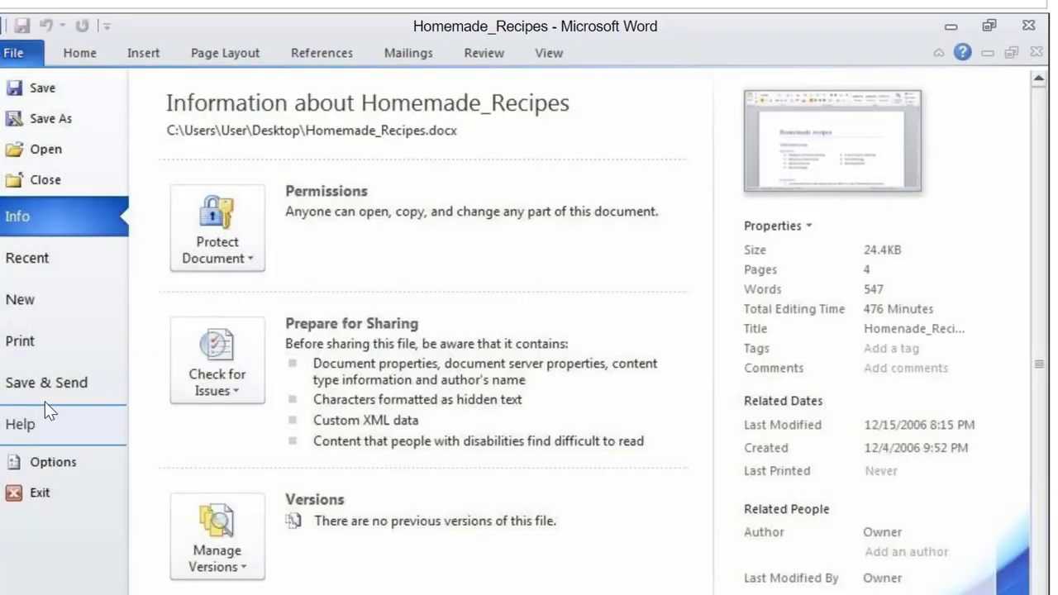
left_click(25, 344)
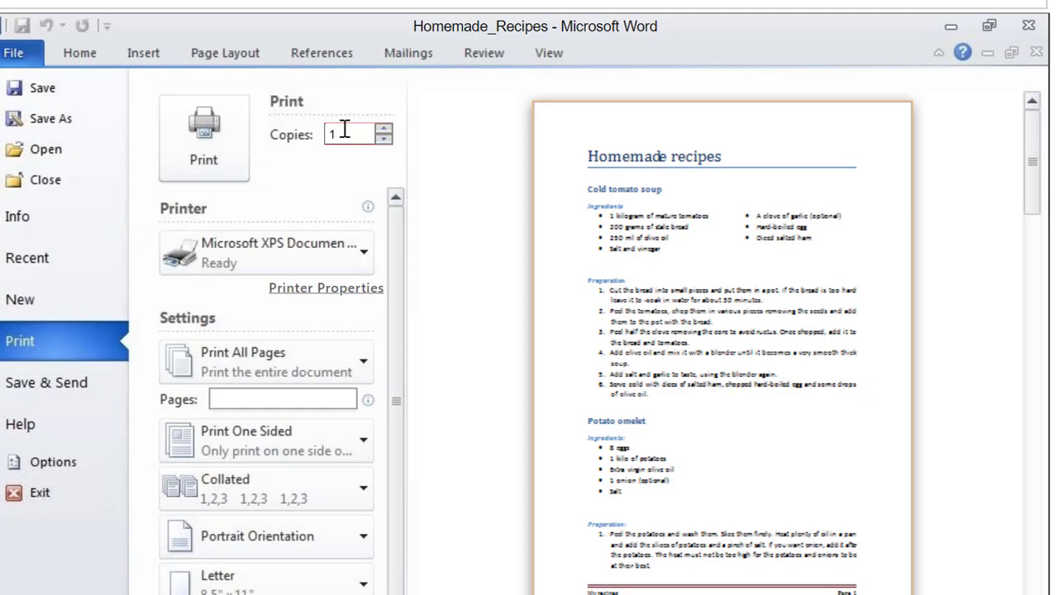
left_click_drag(345, 133, 316, 128)
type("7")
left_click(212, 142)
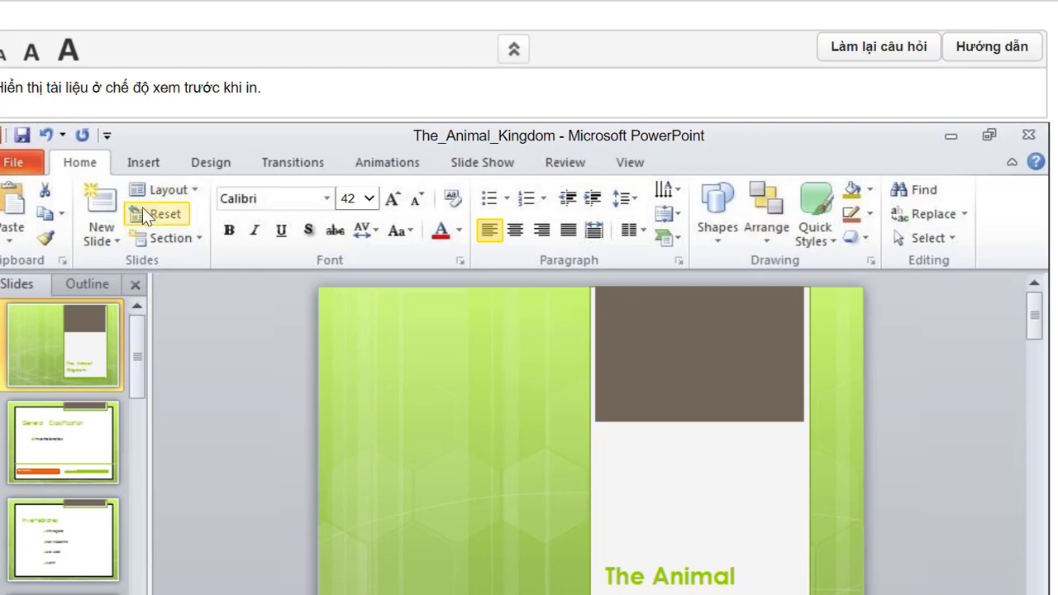
- Show The_Animal_Kingdom slides in print preview from File > Print
left_click(19, 162)
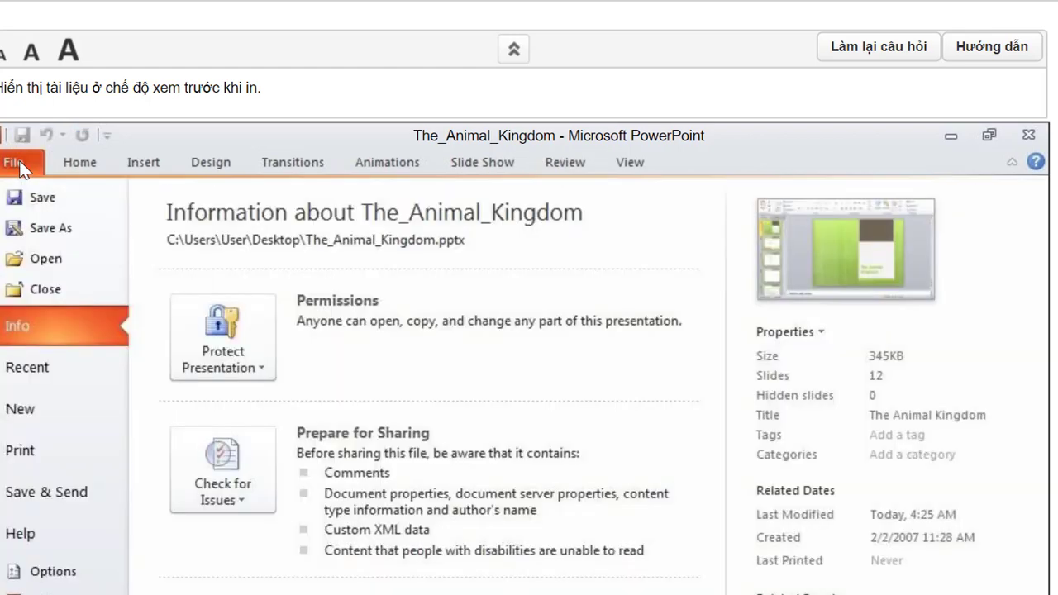
left_click(30, 448)
scroll(571, 267, "down", 1)
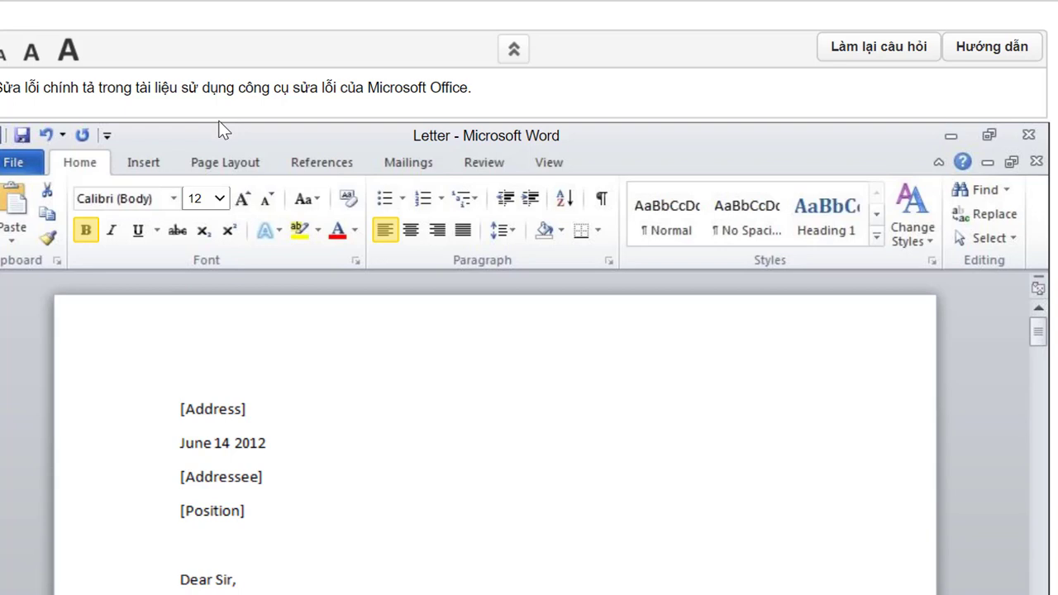
- Run Spelling & Grammar from the Review tab and change 'becausethe' to 'because the'
scroll(452, 123, "down", 3)
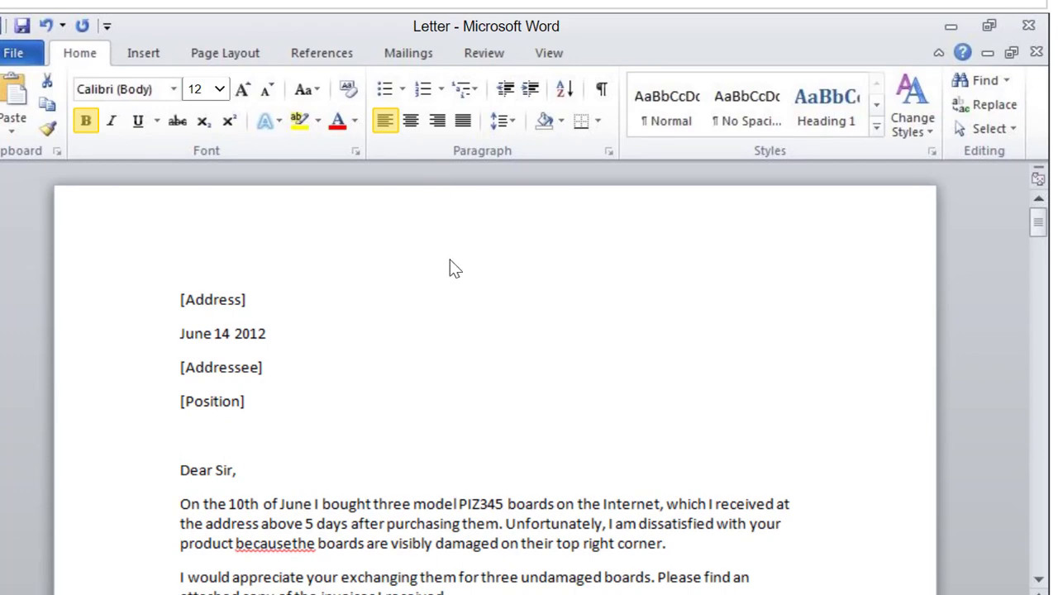
left_click(475, 52)
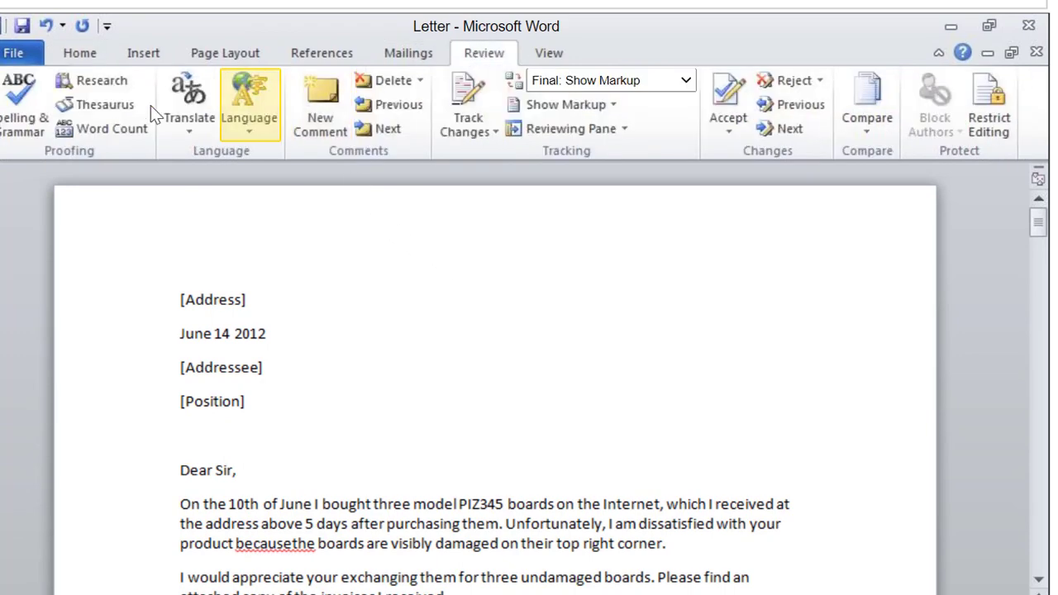
left_click(26, 120)
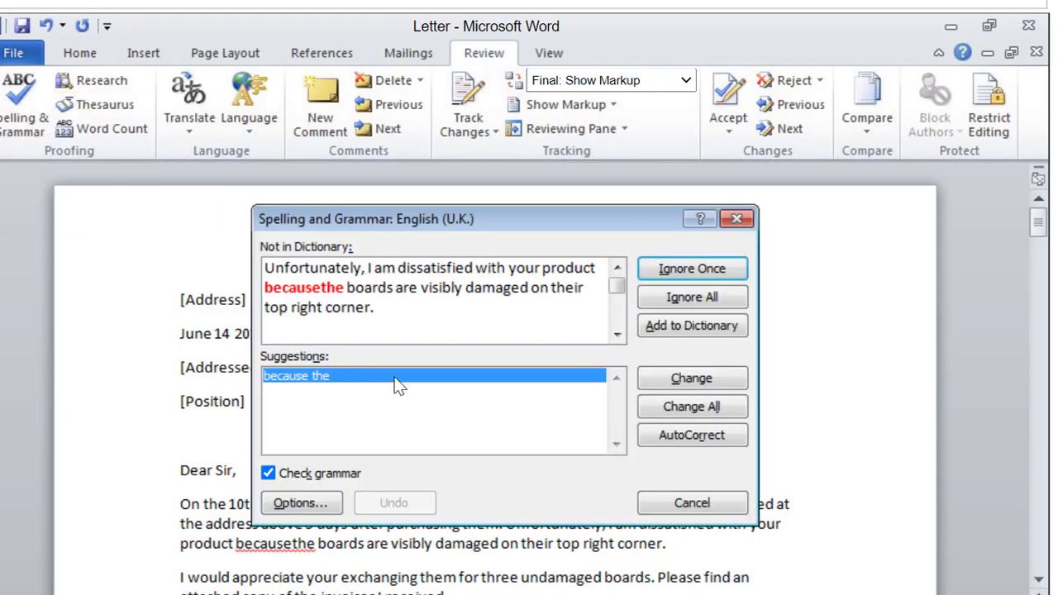
left_click(680, 379)
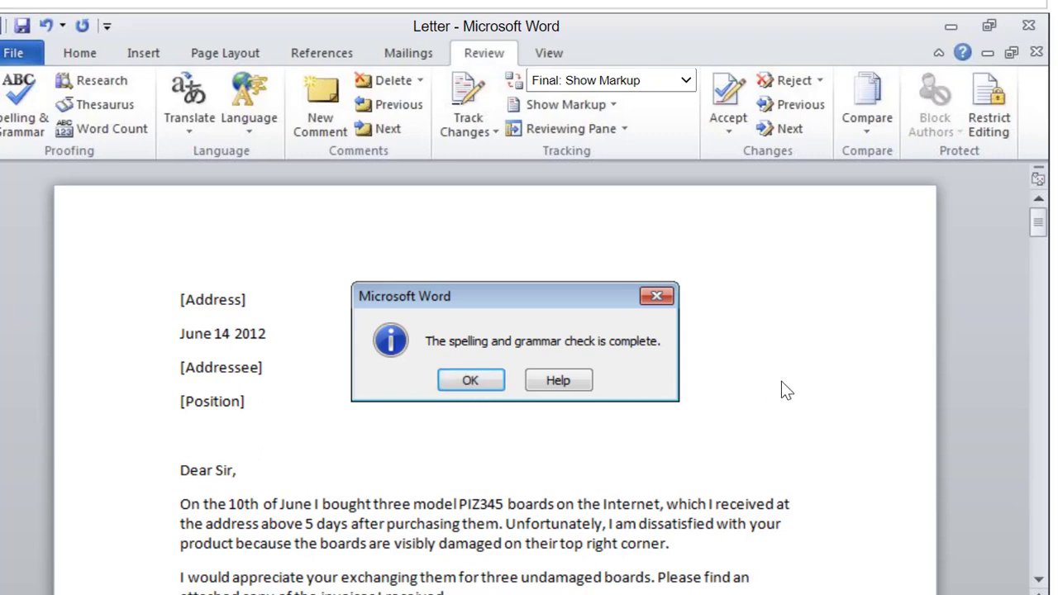
scroll(781, 380, "up", 2)
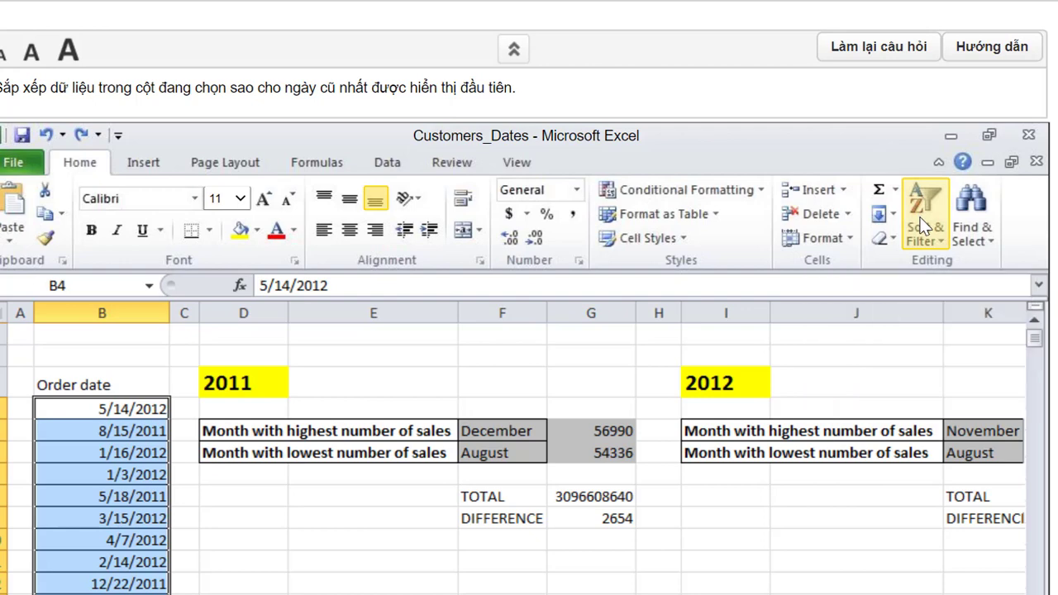
- Sort the Order date column Oldest to Newest via Sort & Filter, then submit
left_click(942, 239)
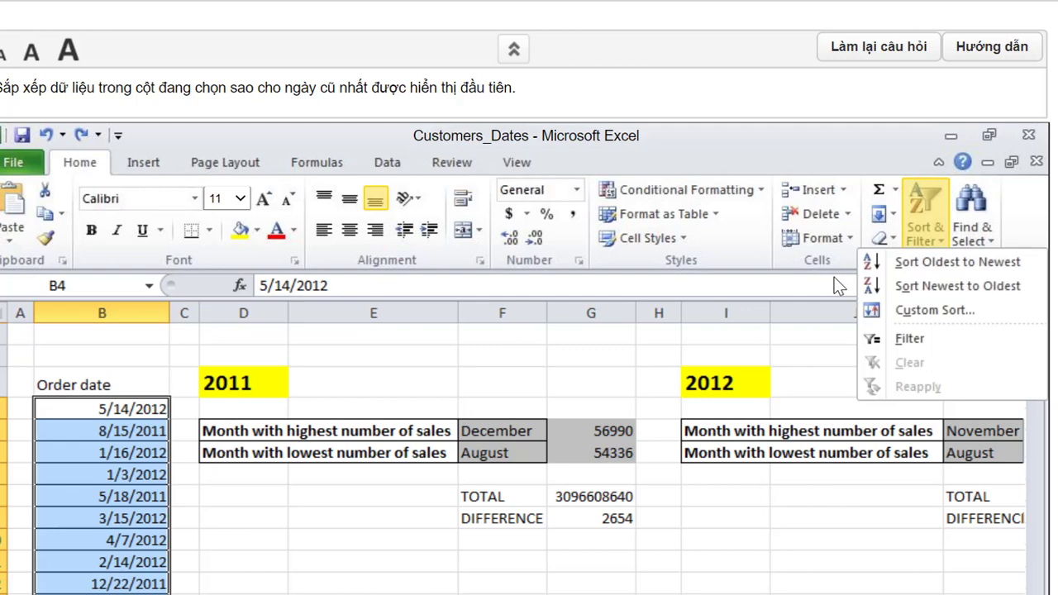
left_click(924, 262)
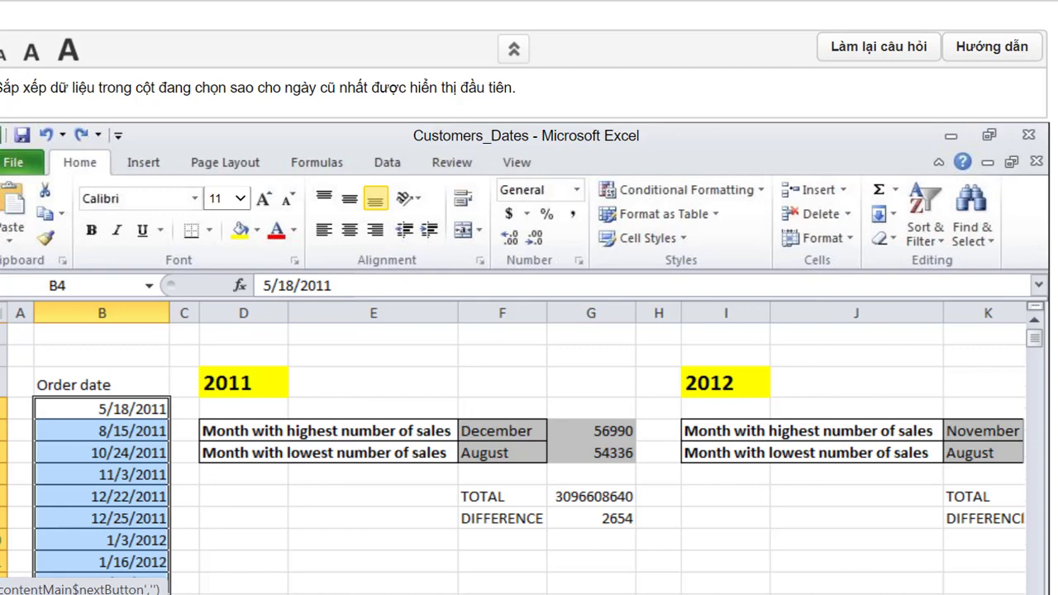
left_click(1045, 72)
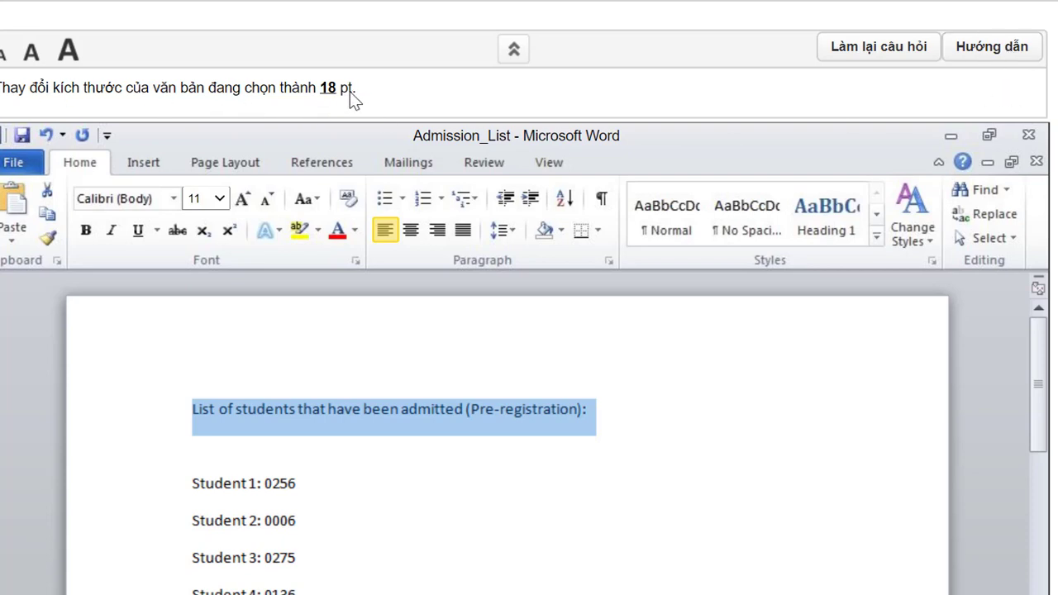
- Set the Admission_List heading's font size to 18 pt
left_click(220, 199)
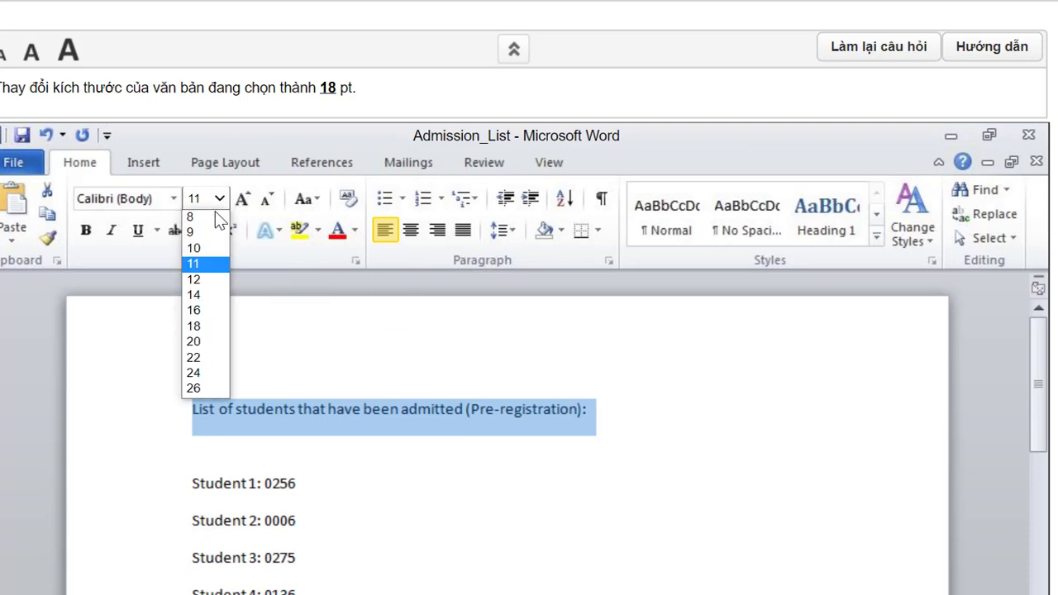
left_click(194, 324)
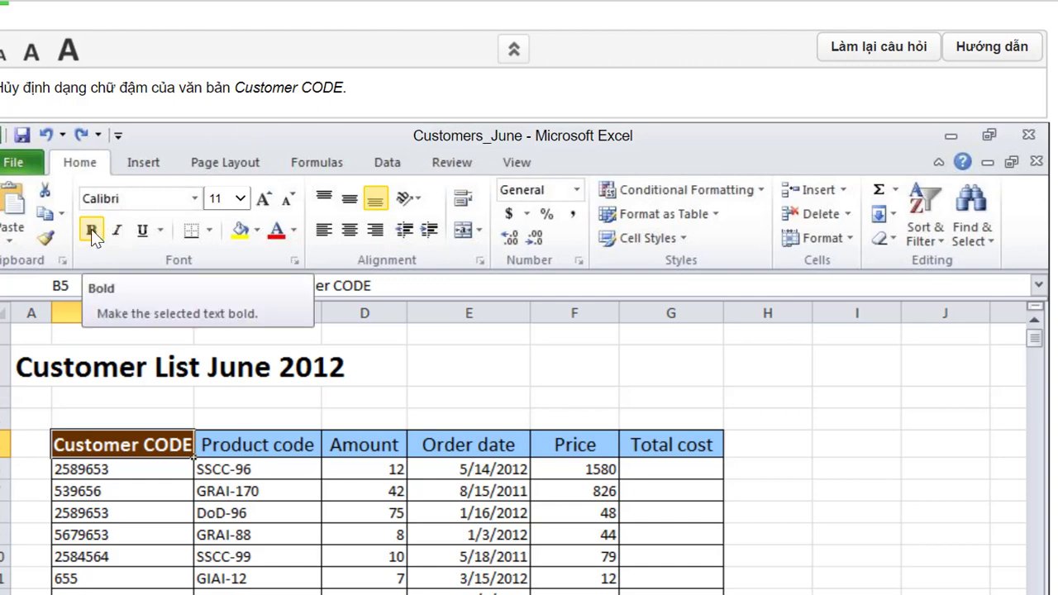
- Turn off bold on the Customer CODE header in B5 and submit the answer
left_click(91, 229)
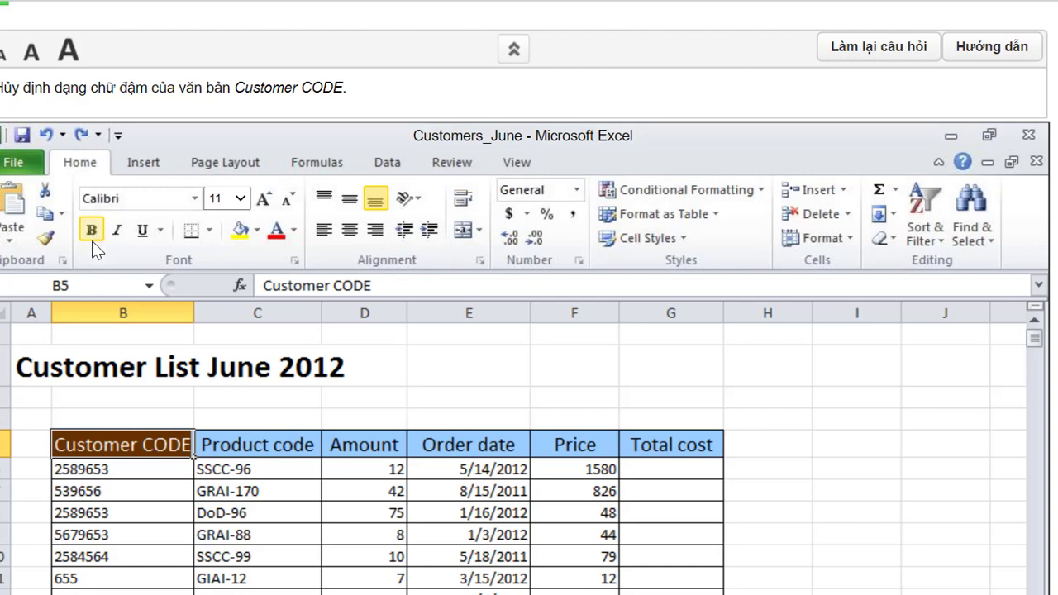
left_click(92, 231)
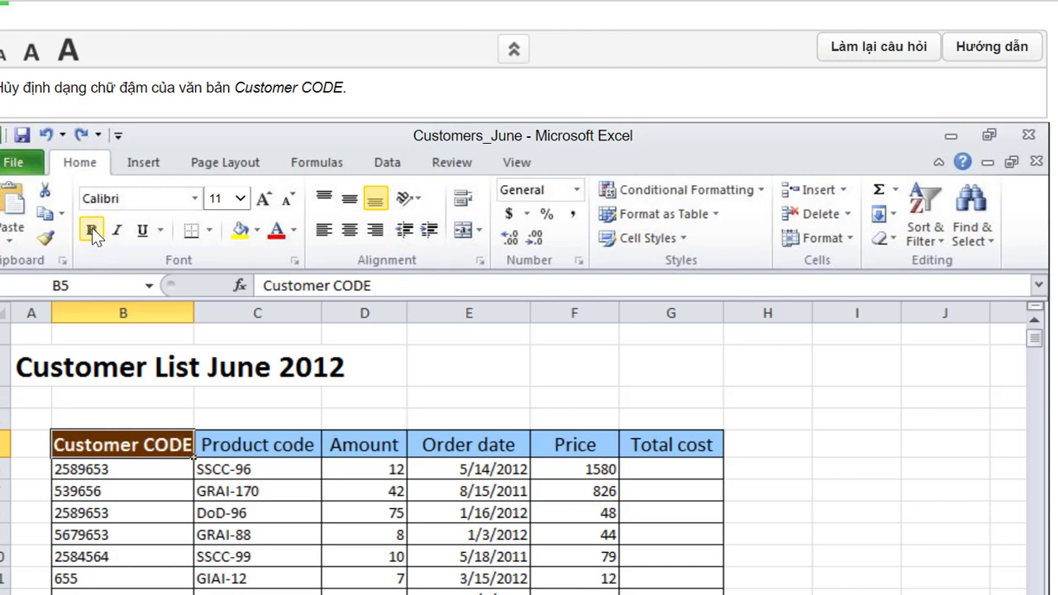
left_click(93, 233)
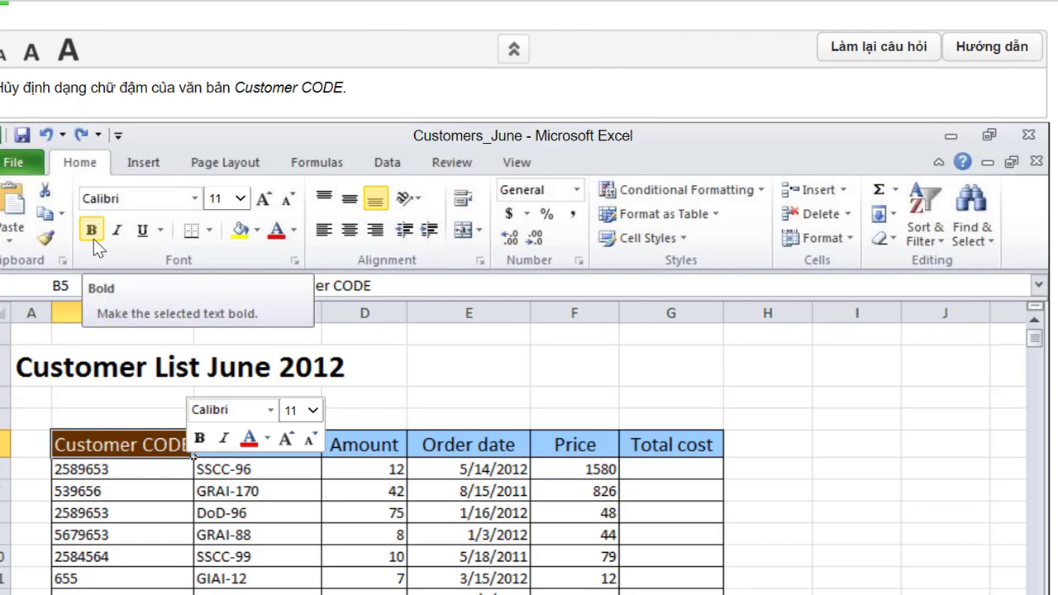
left_click(93, 239)
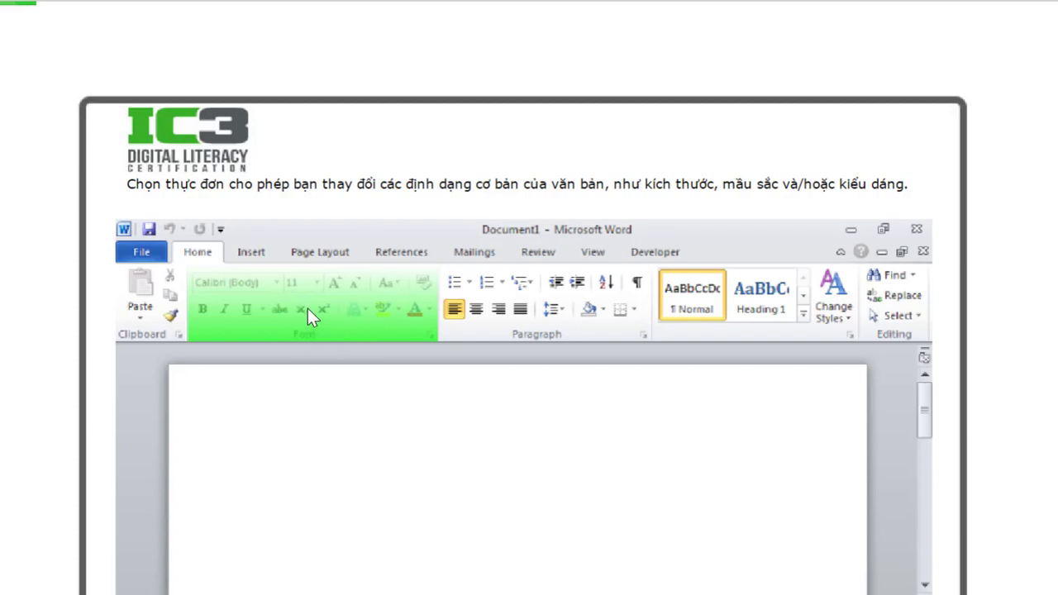
- Submit the Font group answer and view the 'Đúng' feedback
scroll(819, 510, "down", 2)
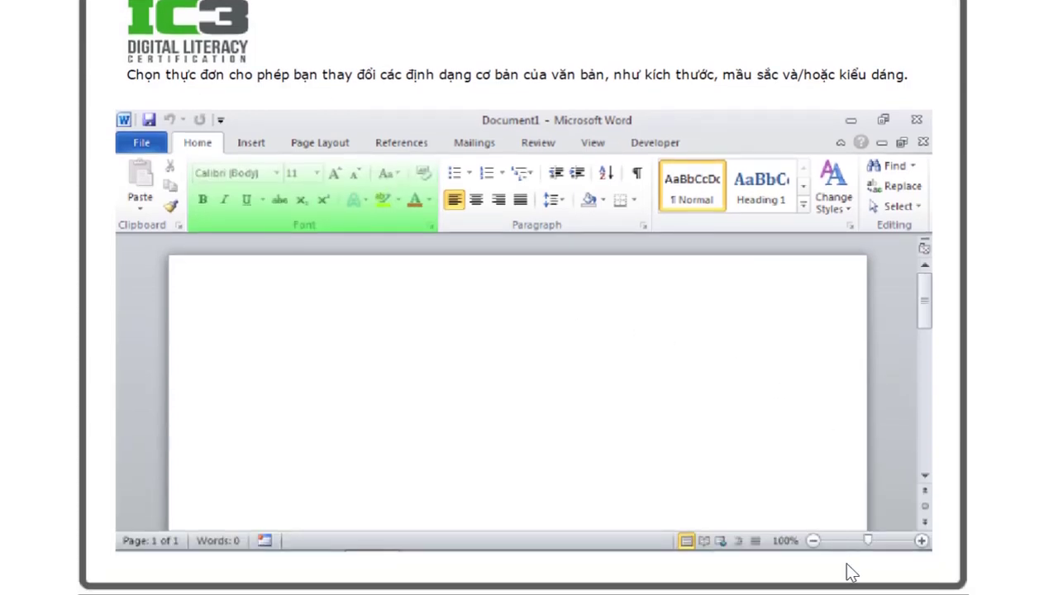
scroll(950, 570, "down", 2)
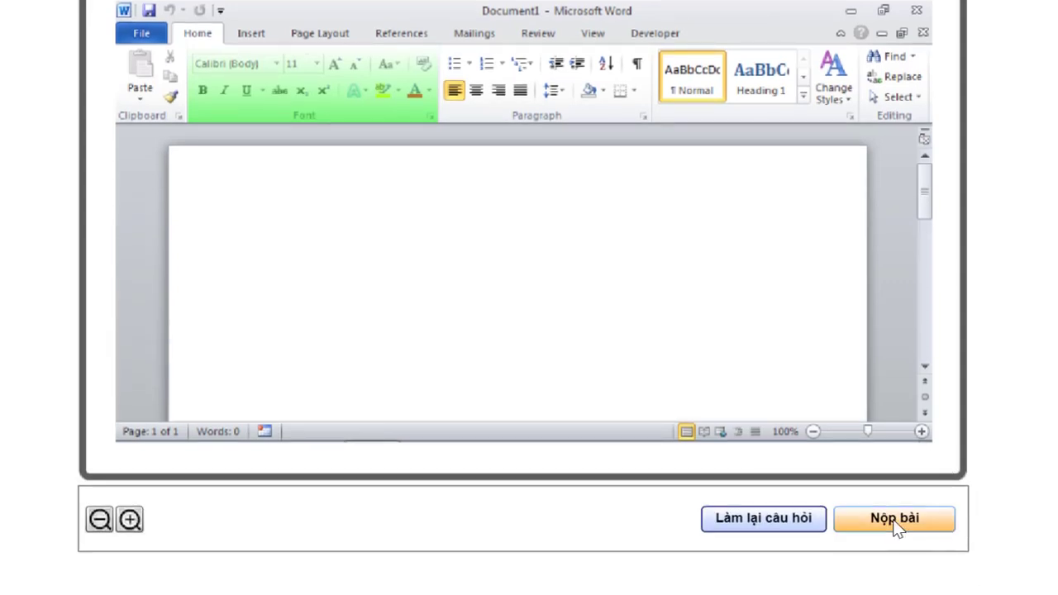
left_click(894, 523)
scroll(506, 252, "up", 2)
scroll(503, 287, "up", 2)
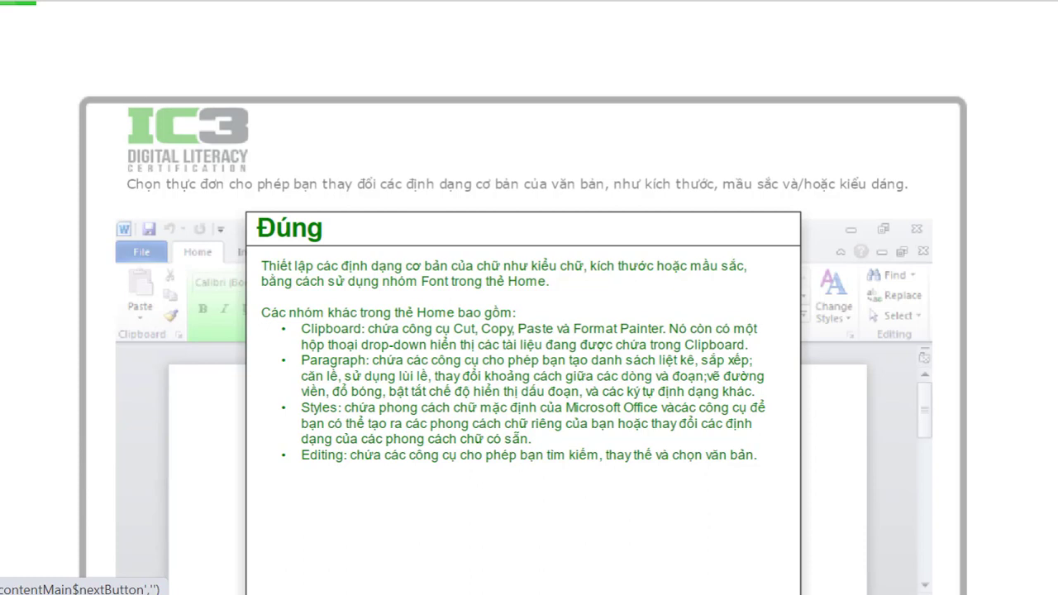
- Advance to the next question, the Colors presentation task in PowerPoint
left_click(892, 224)
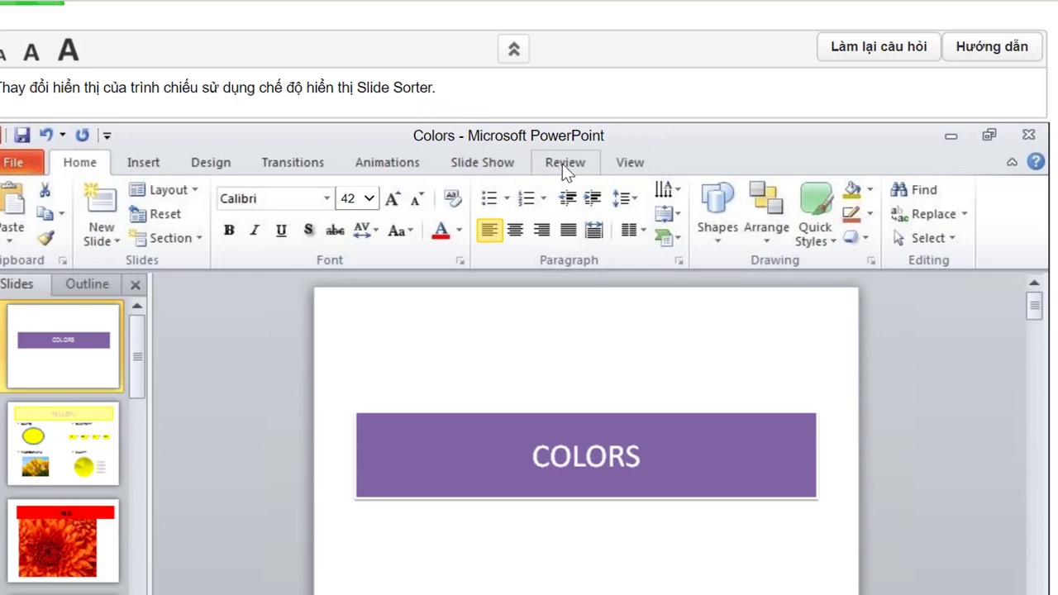
- Switch the Colors presentation to Slide Sorter view from the View tab
left_click(628, 164)
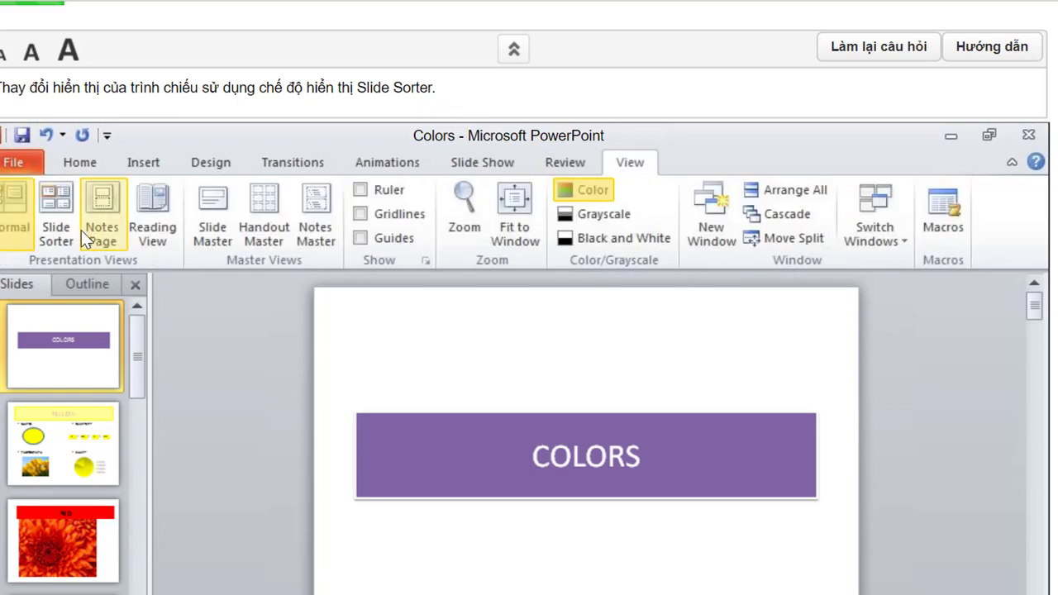
left_click(52, 214)
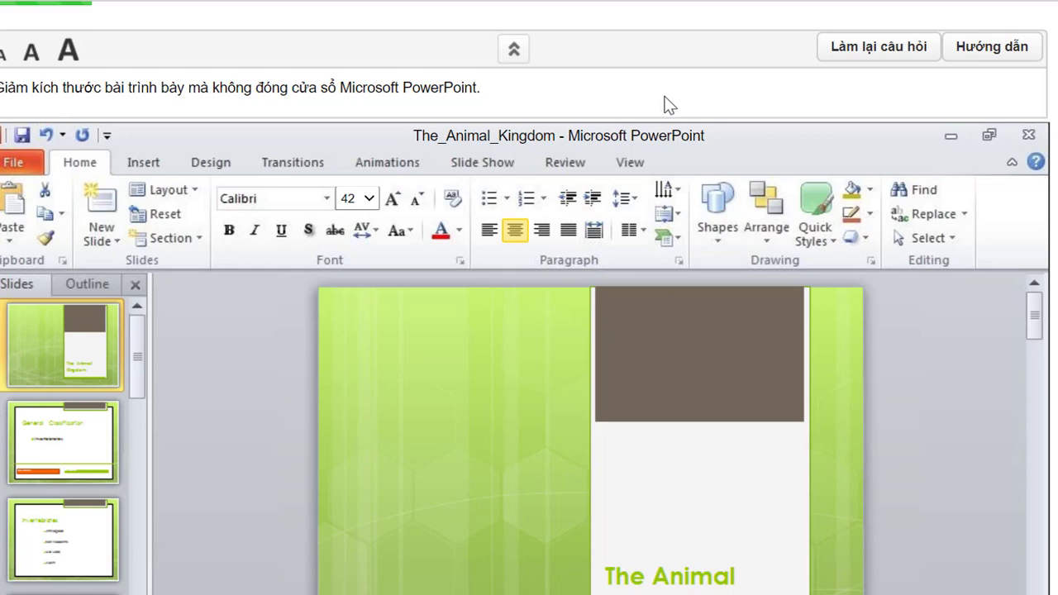
- Minimize The_Animal_Kingdom presentation window while leaving PowerPoint open
left_click(951, 136)
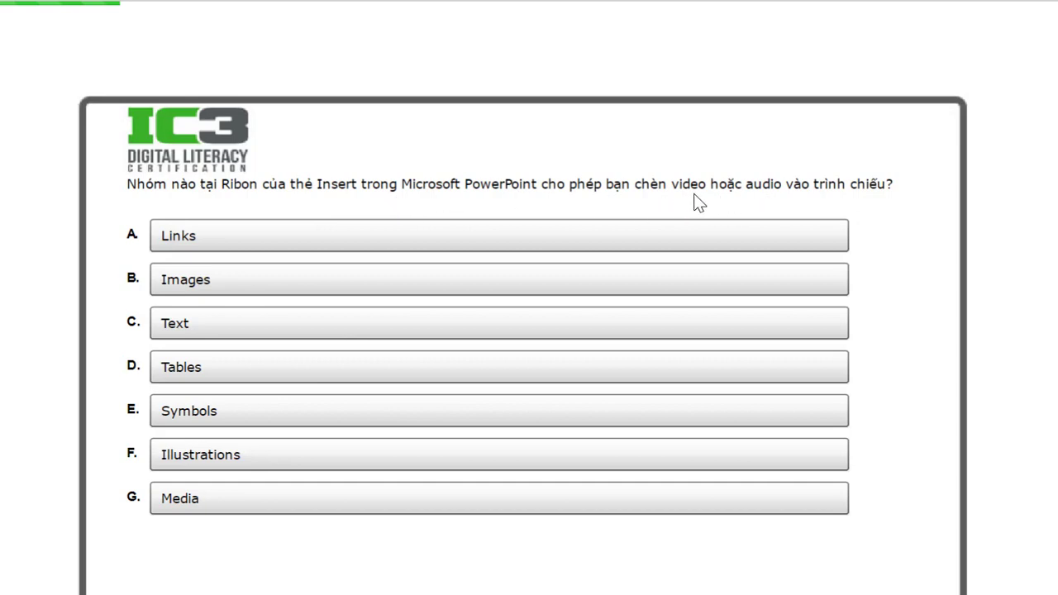
- Choose option G, Media, as the video/audio insert group and submit with Nộp bài
left_click(197, 500)
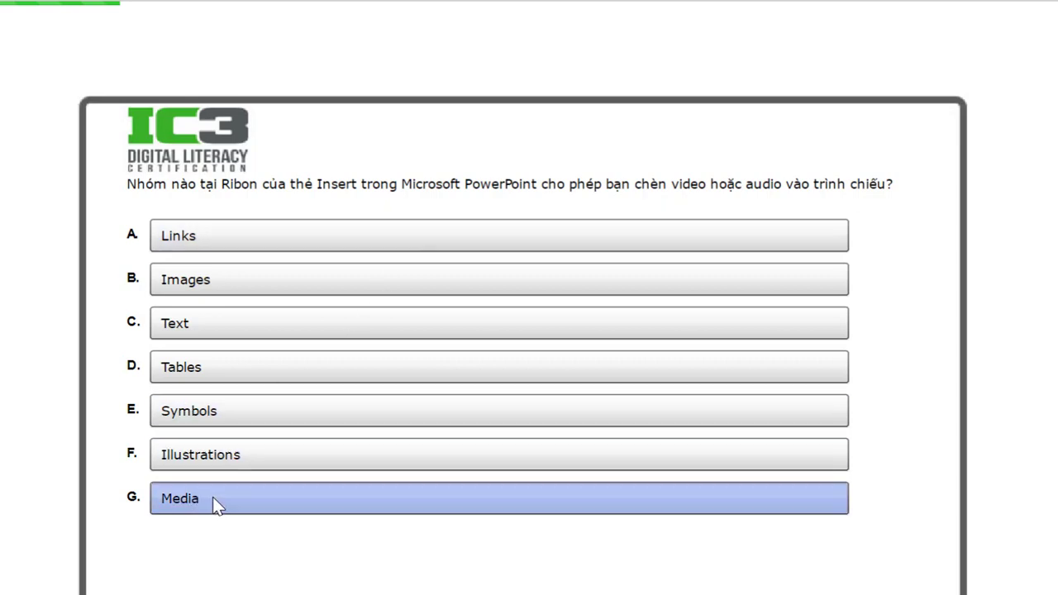
left_click(212, 496)
scroll(923, 569, "down", 2)
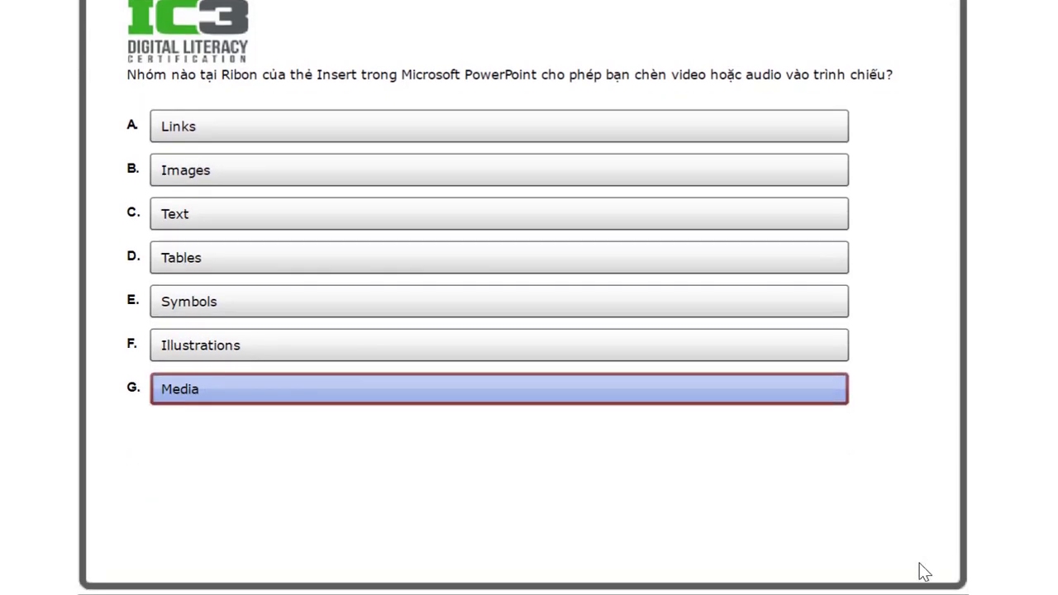
scroll(913, 541, "down", 2)
left_click(912, 537)
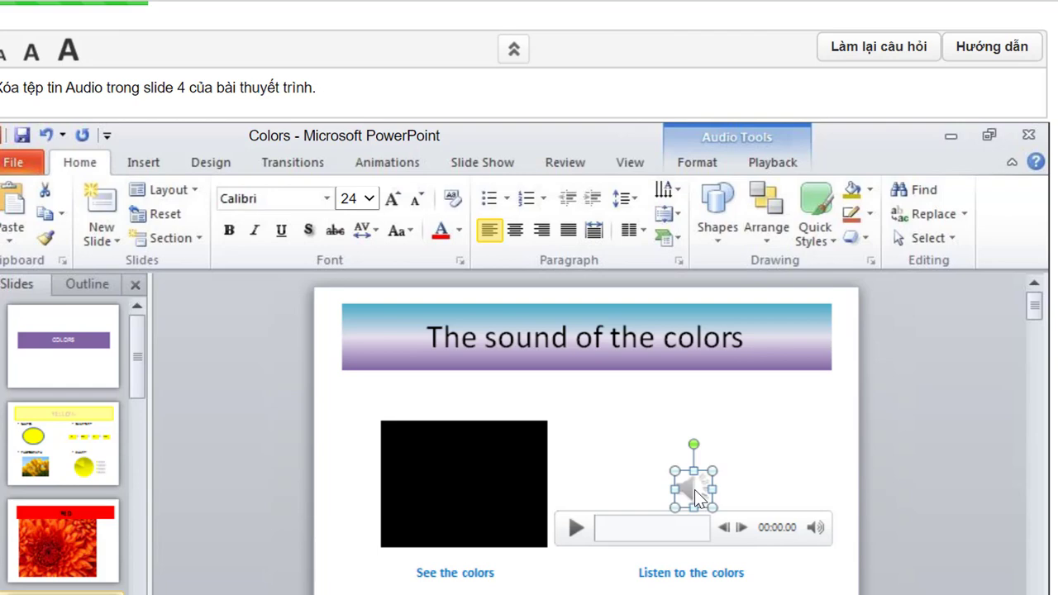
- Delete the selected audio icon from slide 4 of Colors
key("Delete")
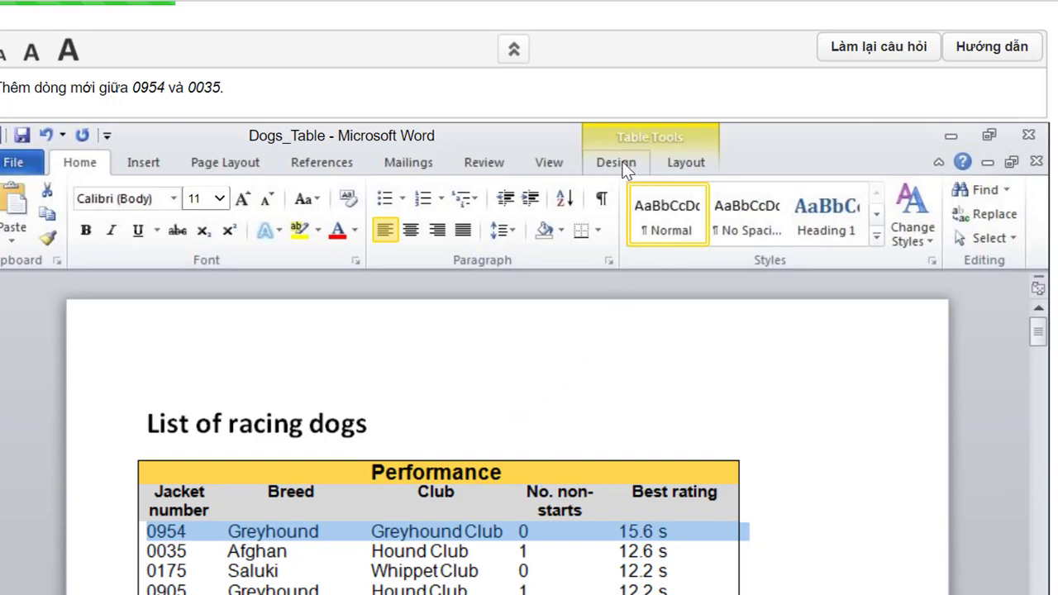
- Insert an empty table row below row 0954, above 0035, in Dogs_Table
left_click(677, 162)
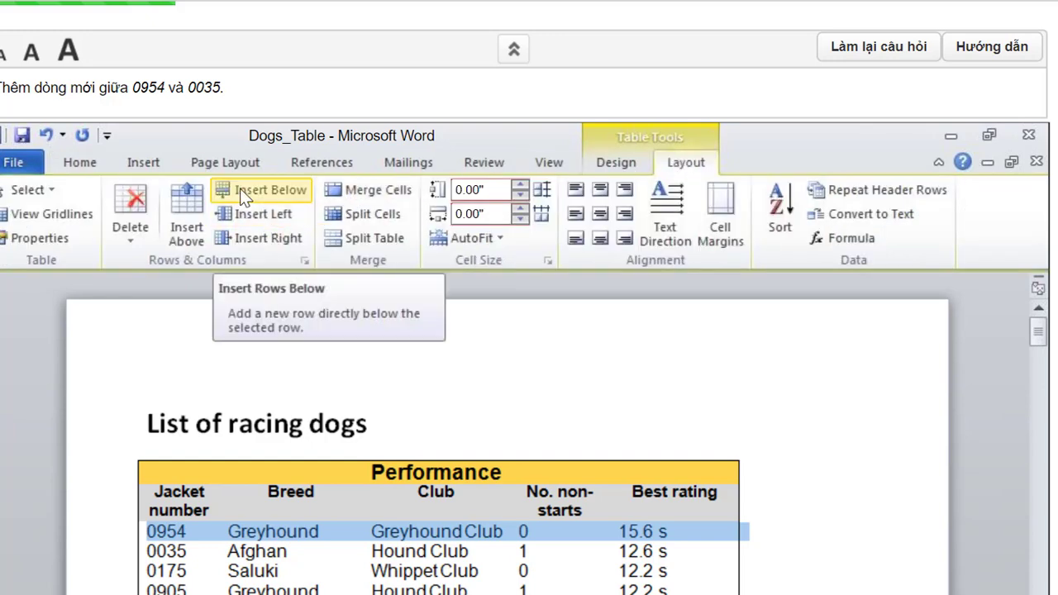
left_click(250, 188)
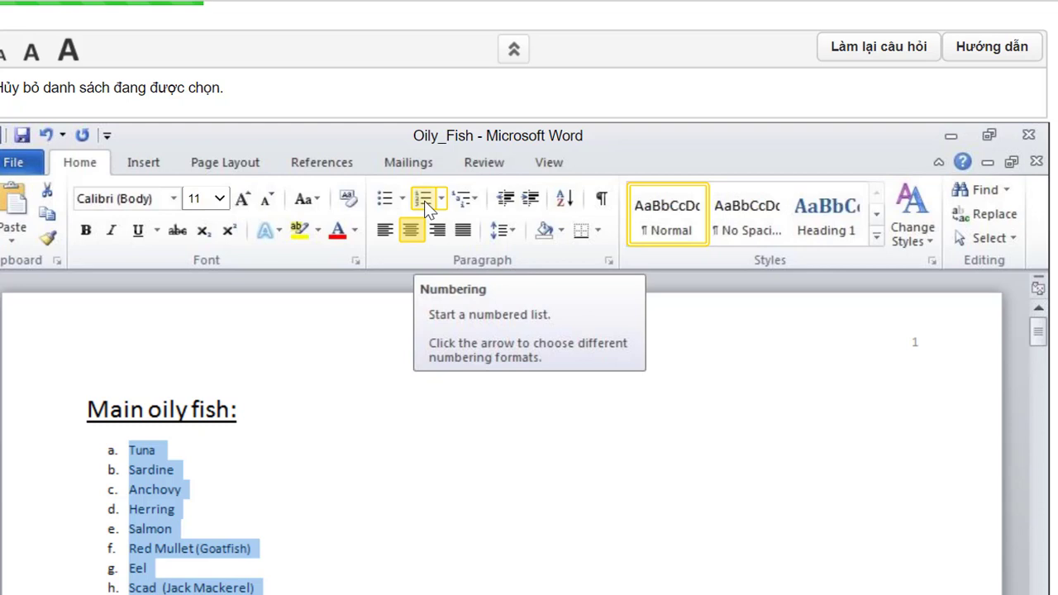
- Turn off the a–h lettering on the oily fish list and go to the next question
left_click(424, 200)
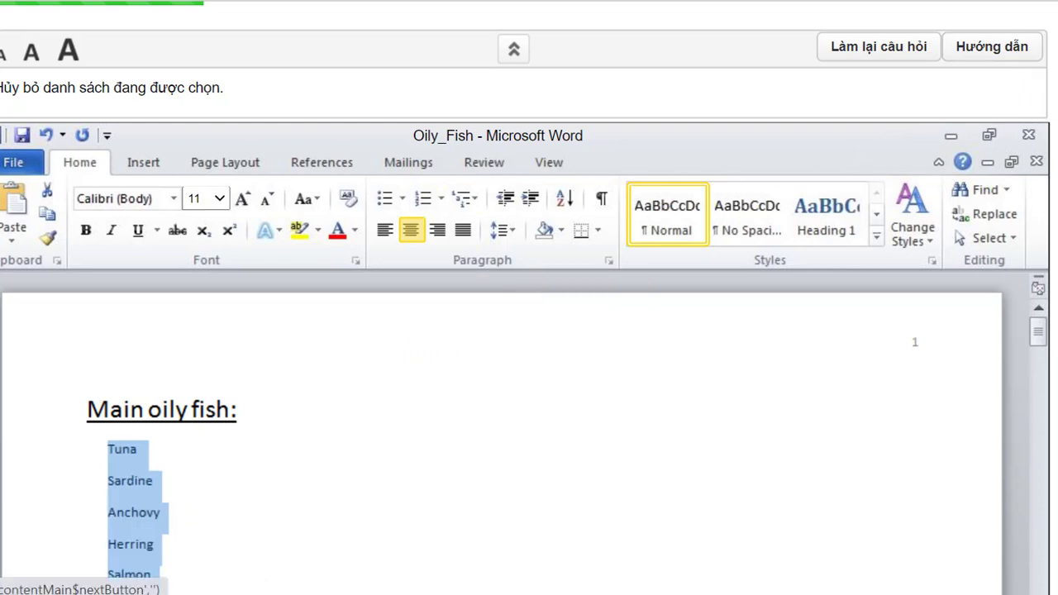
left_click(904, 58)
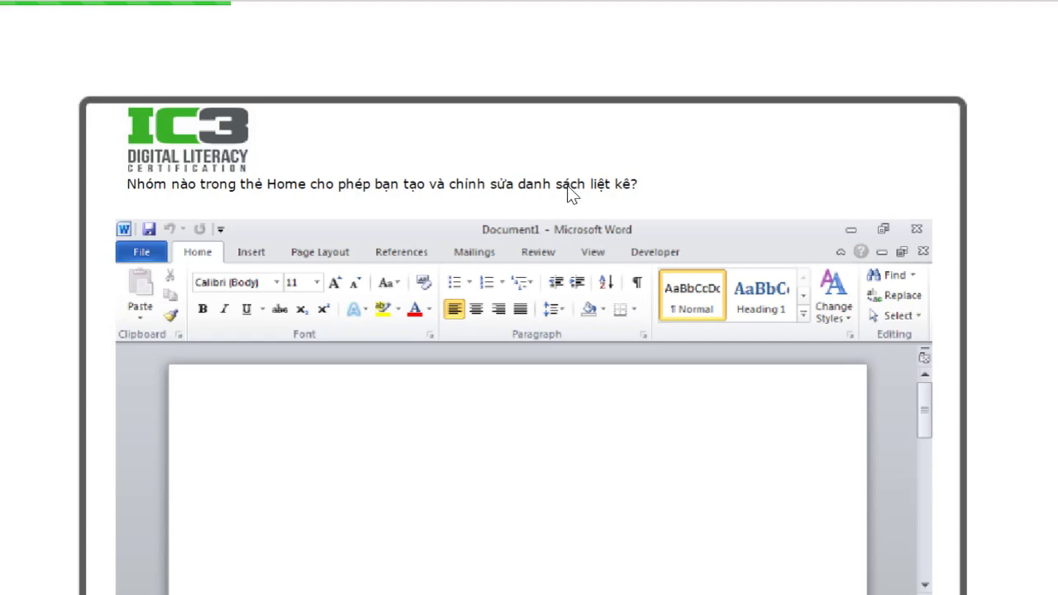
- Answer with the Home ribbon's Paragraph group for creating lists and submit with Nộp bài
left_click(487, 297)
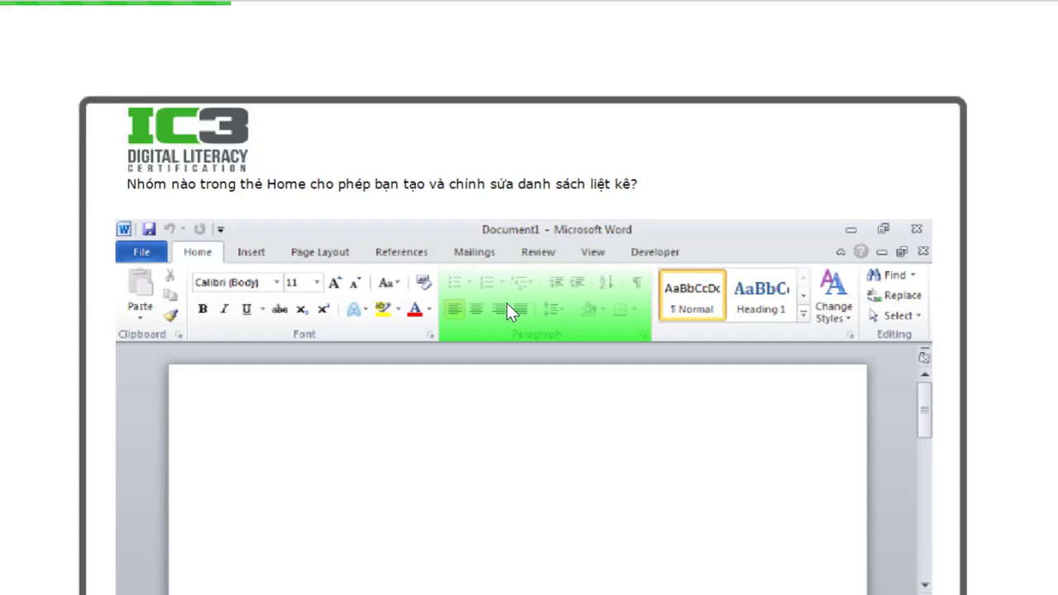
scroll(904, 562, "down", 2)
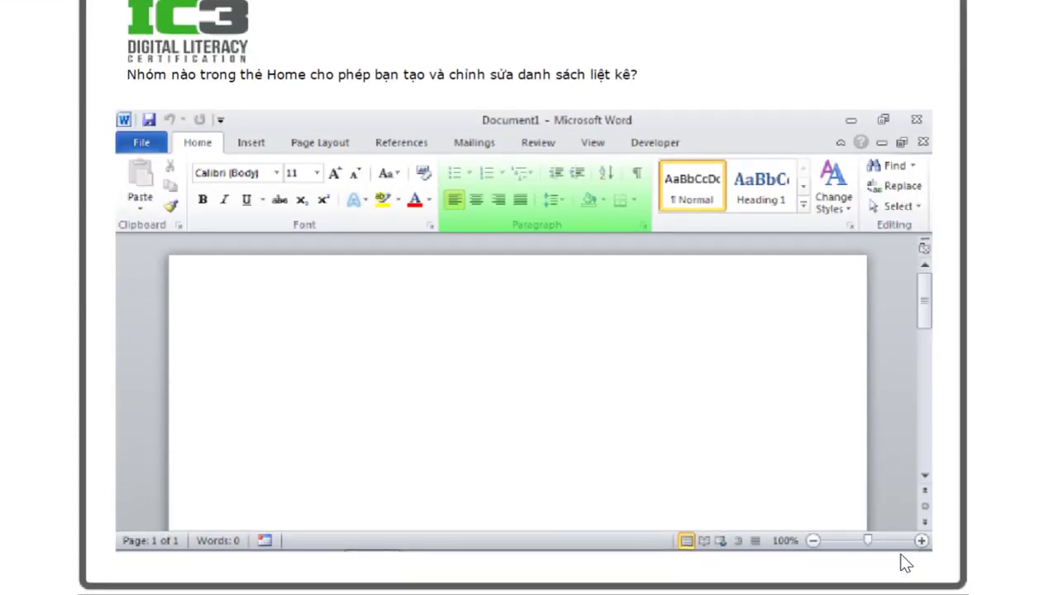
scroll(901, 570, "down", 2)
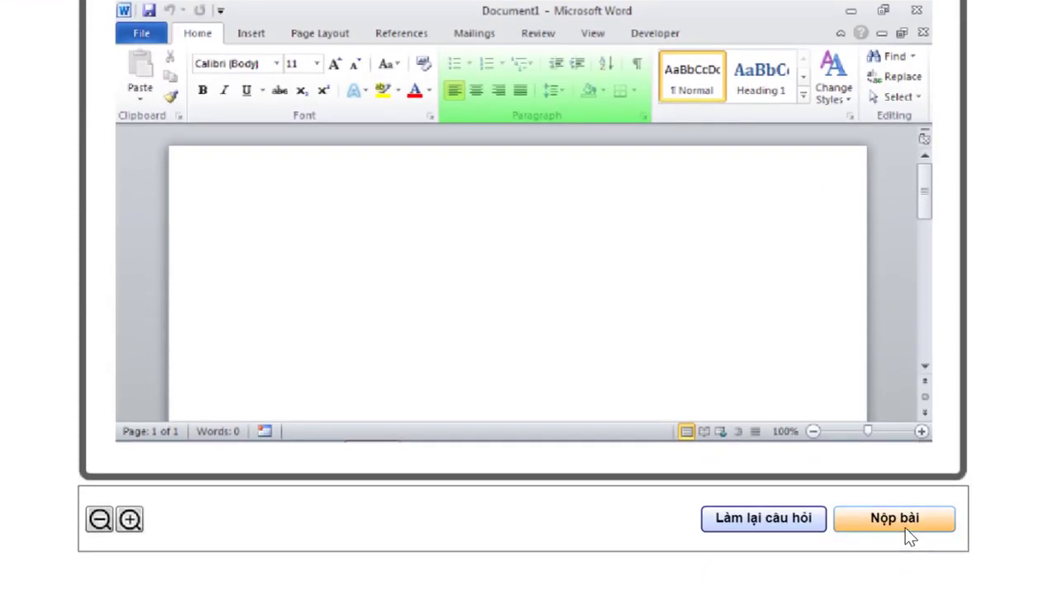
left_click(904, 527)
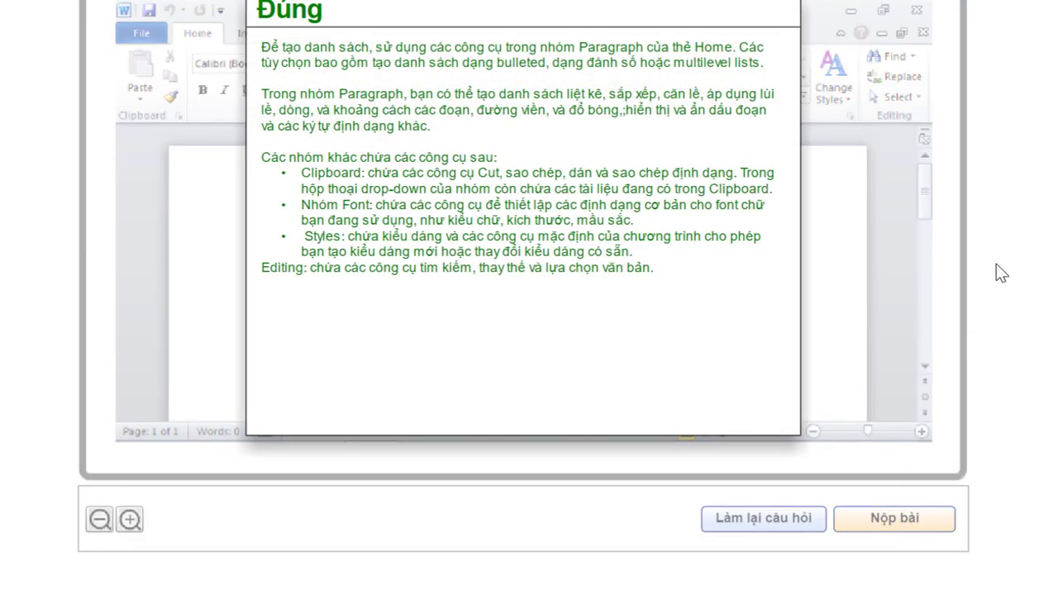
scroll(995, 264, "up", 4)
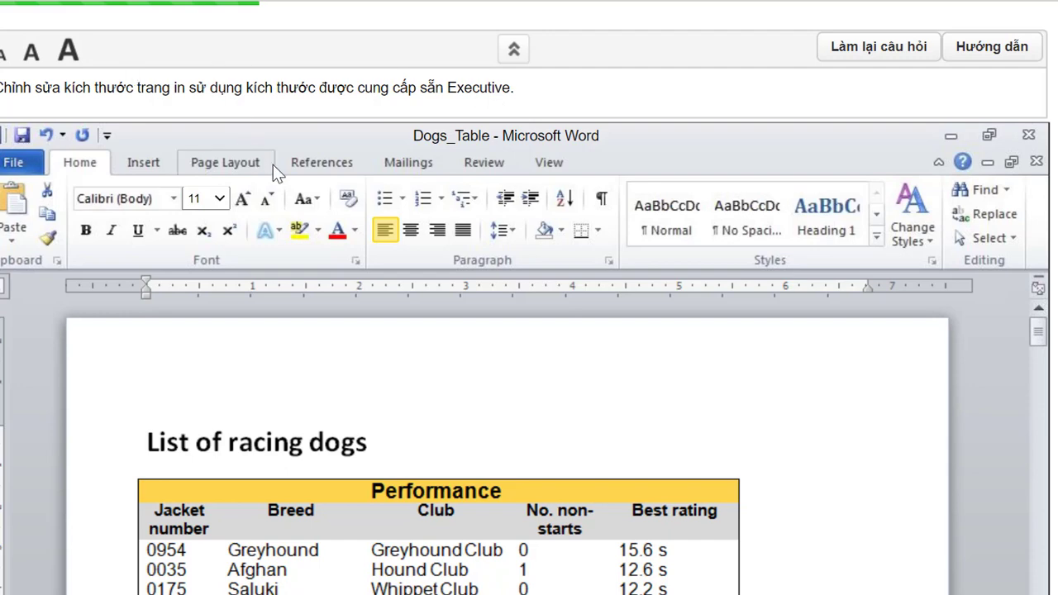
- Set the Dogs_Table page size to Executive 7.25" x 10.5"
left_click(223, 163)
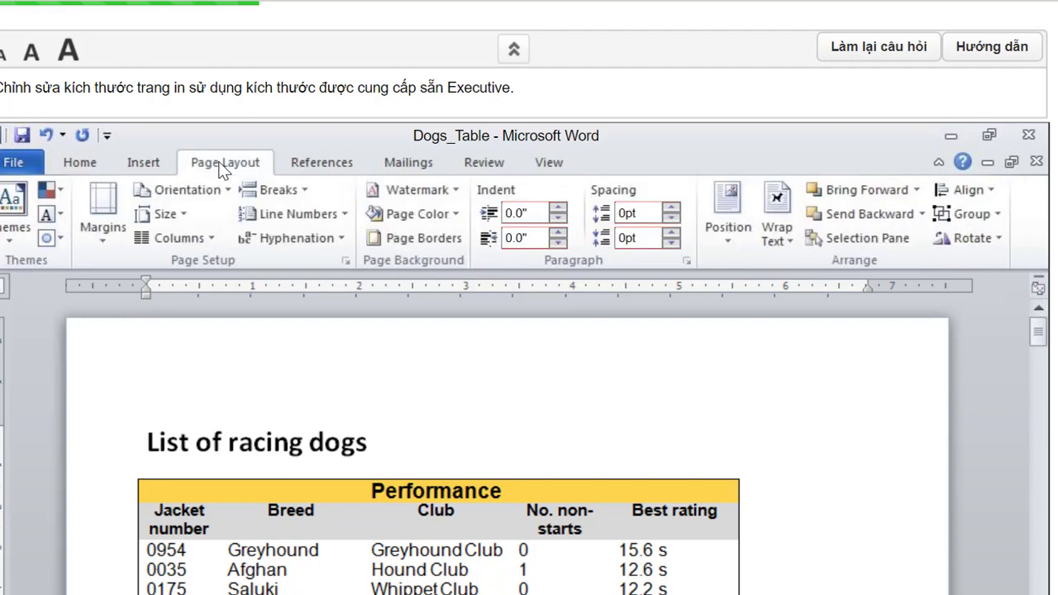
left_click(187, 214)
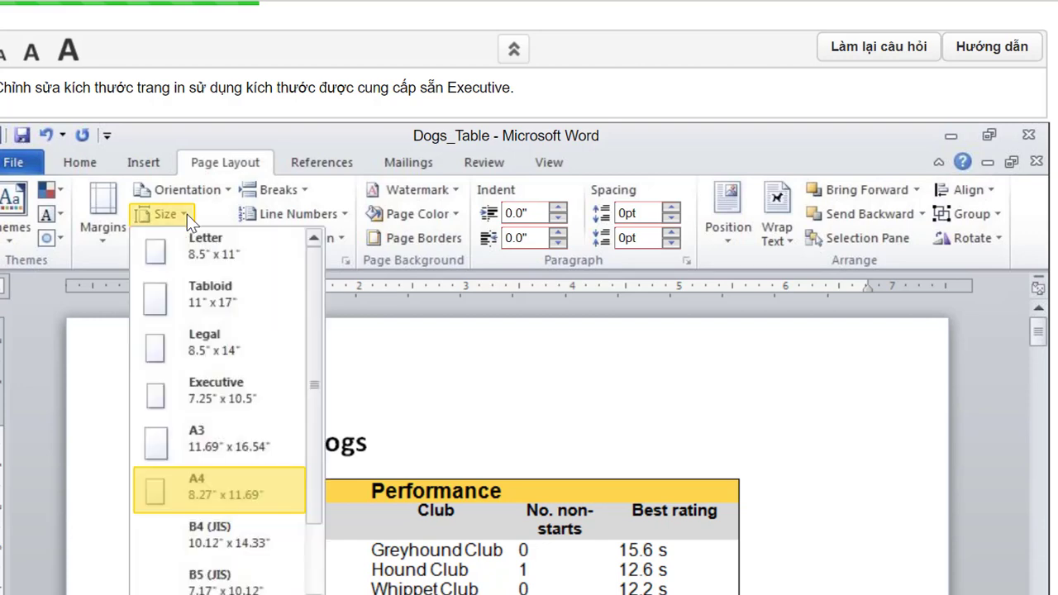
left_click(221, 400)
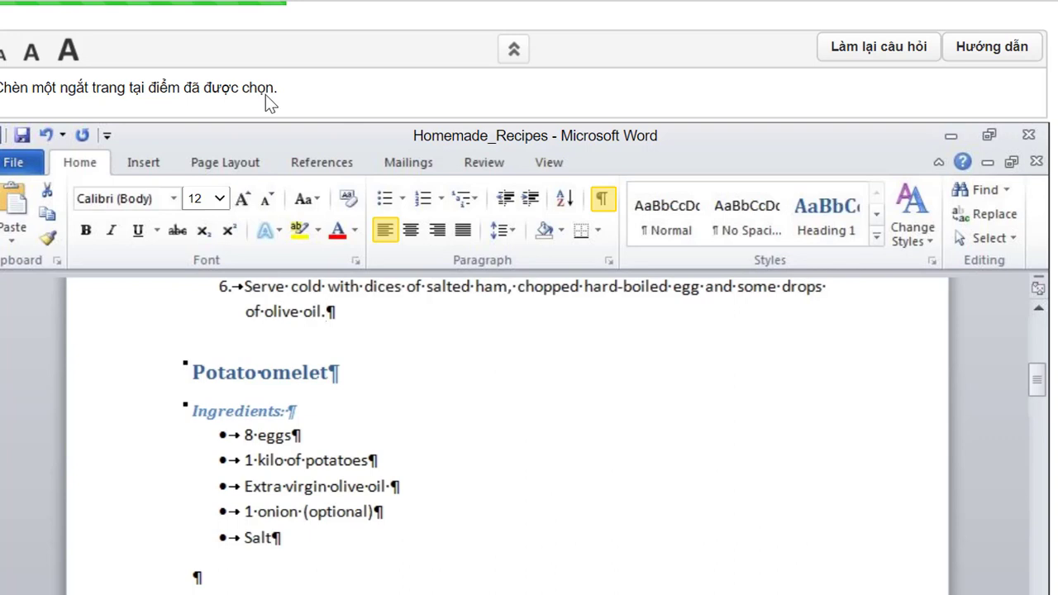
- Insert a page break before the Potato omelet recipe in Homemade_Recipes
left_click(144, 163)
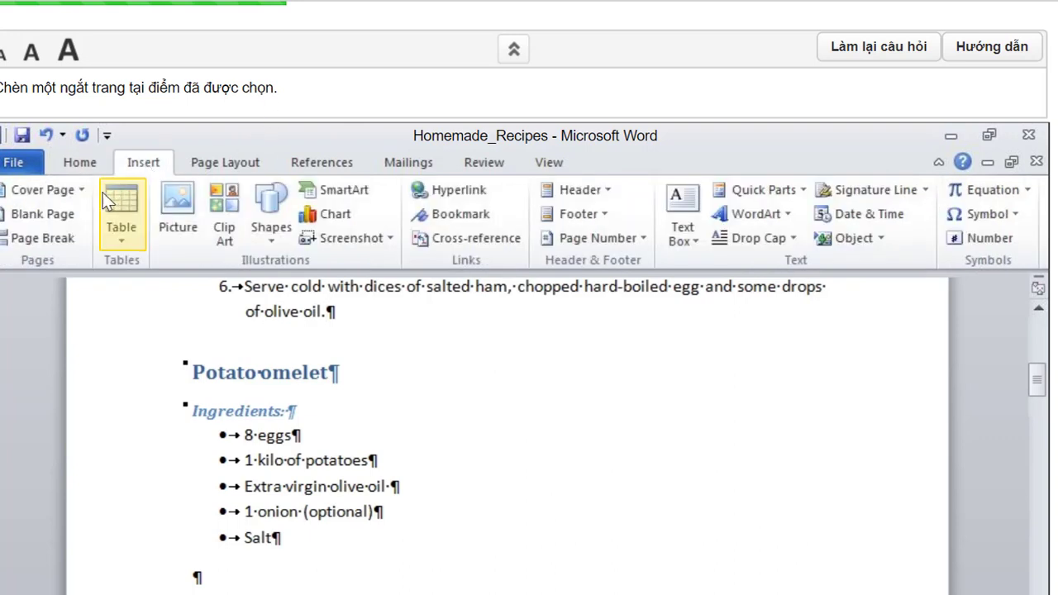
left_click(30, 238)
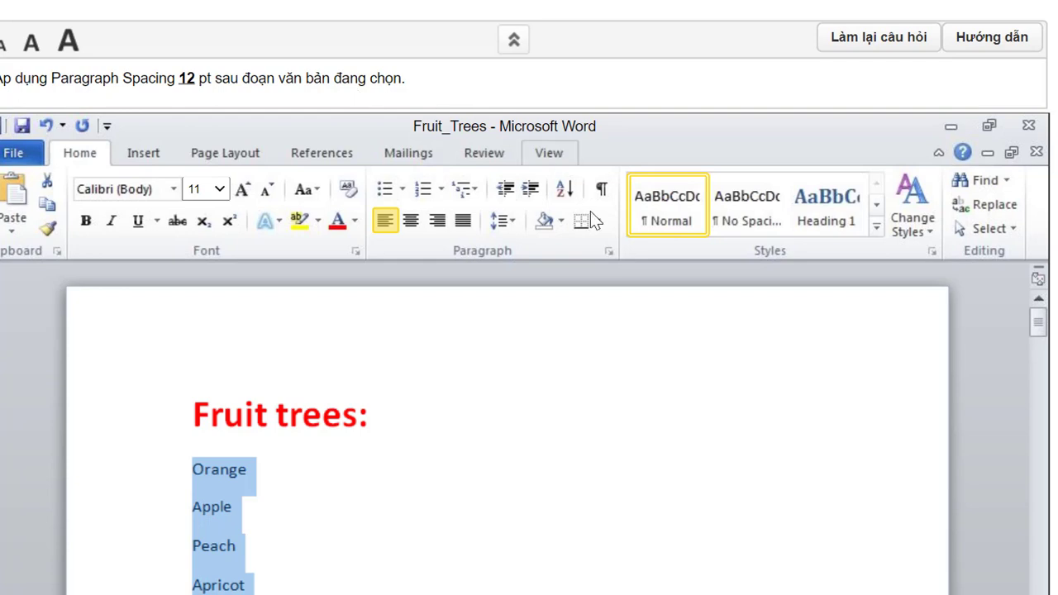
- Set Spacing After to 12 pt for the selected fruit list paragraphs
left_click(609, 252)
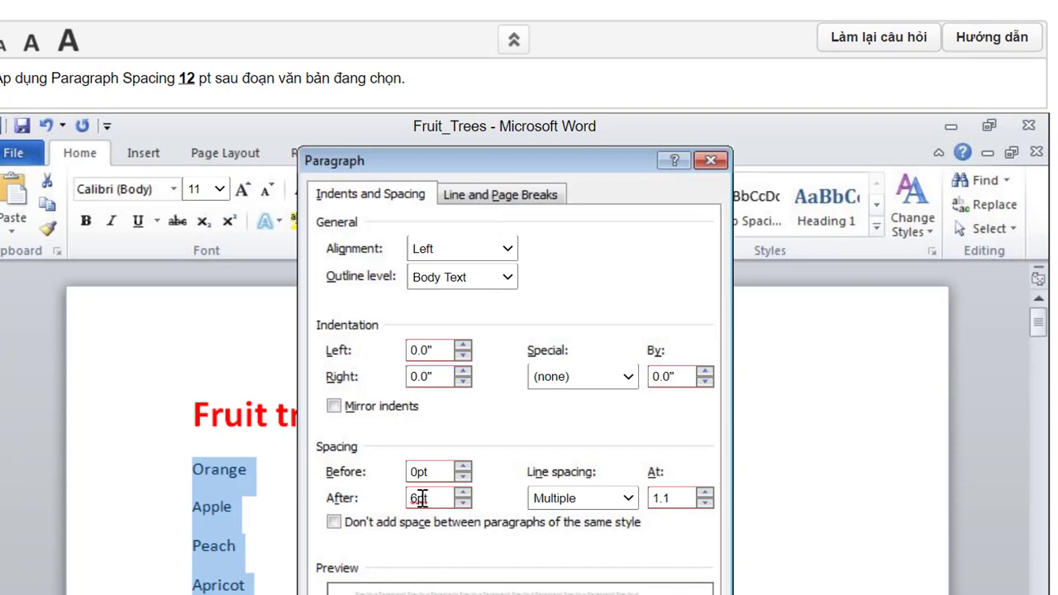
left_click_drag(421, 497, 413, 497)
type("12")
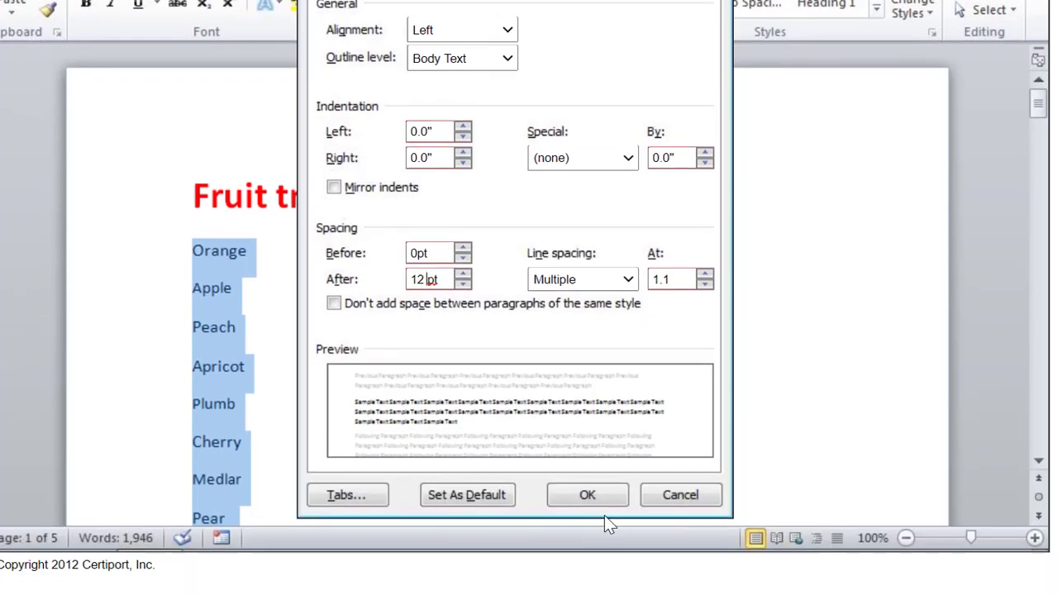
left_click(585, 494)
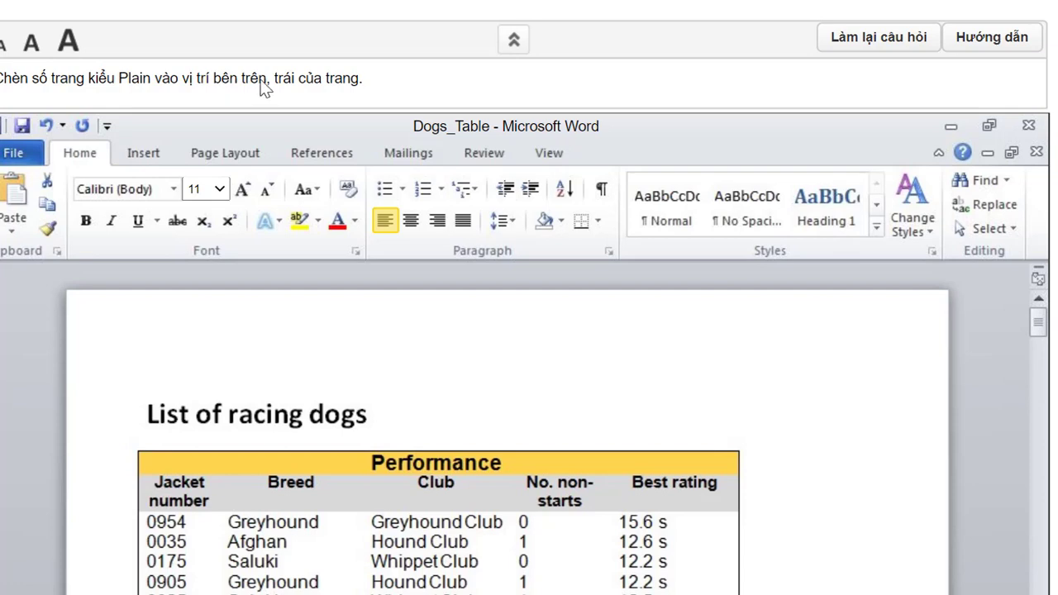
- Insert a Plain Number 1 page number at the top left of the Dogs_Table pages
left_click(144, 154)
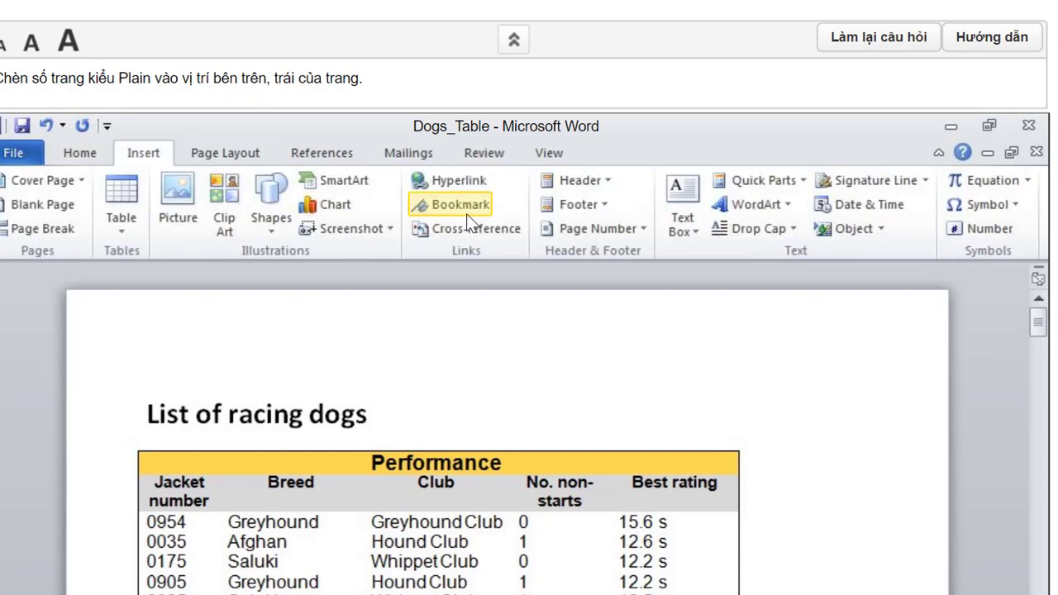
left_click(602, 234)
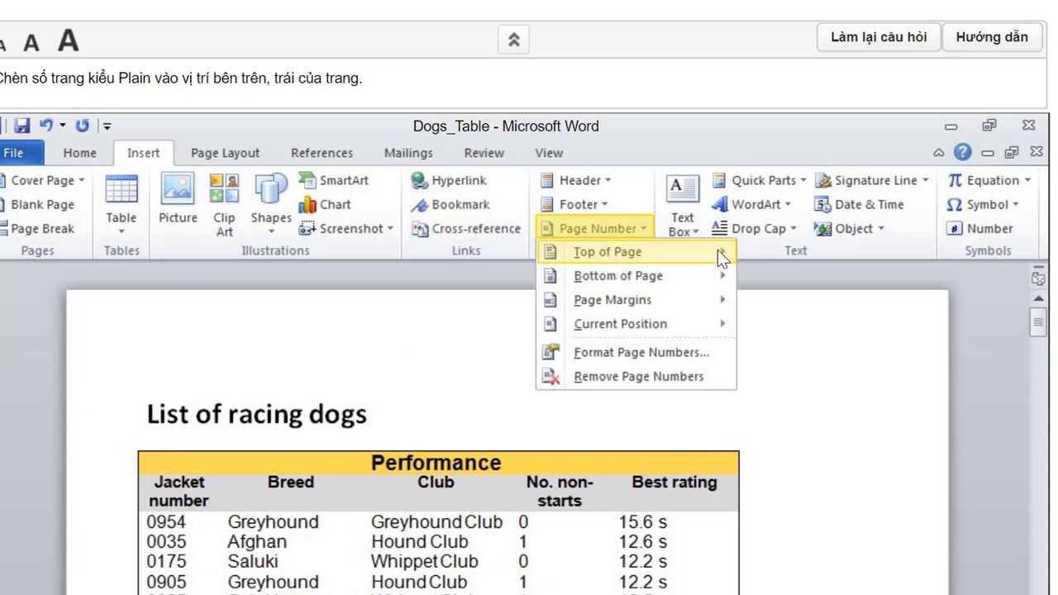
mouse_move(689, 247)
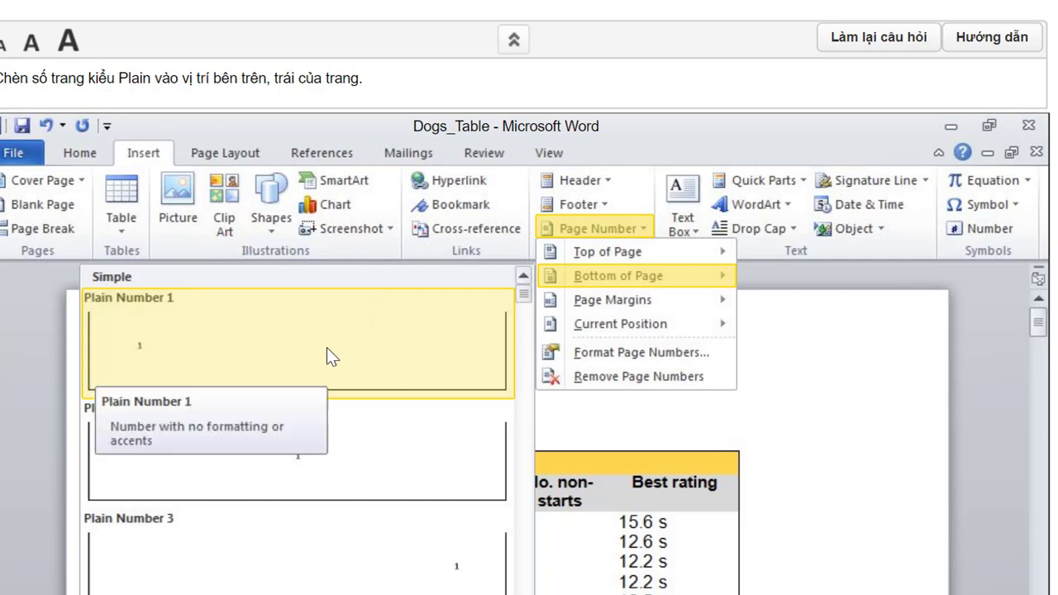
left_click(279, 327)
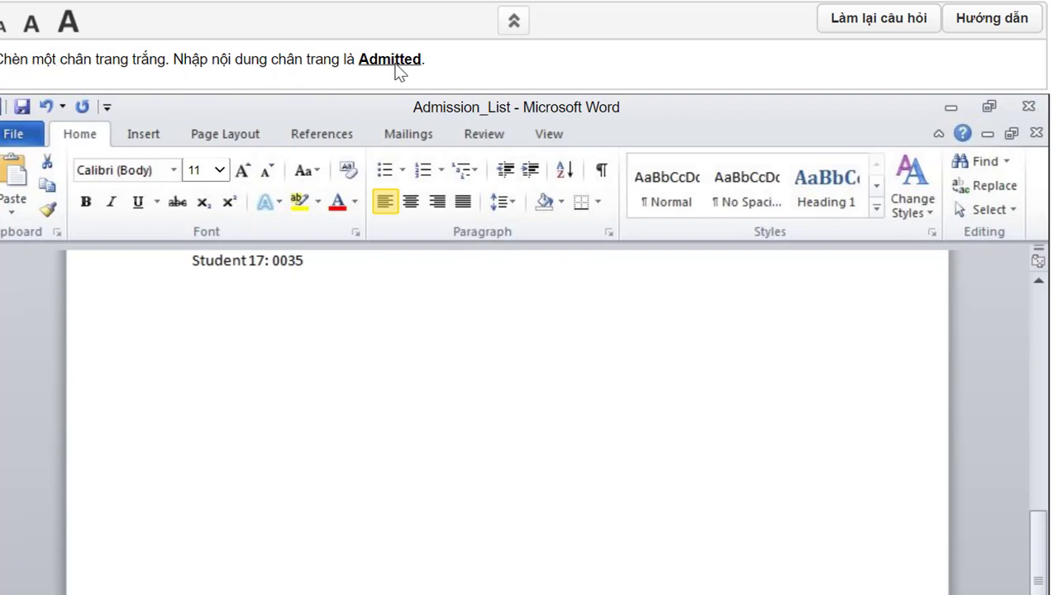
- Insert a Blank footer into the Admission_List document
left_click(144, 136)
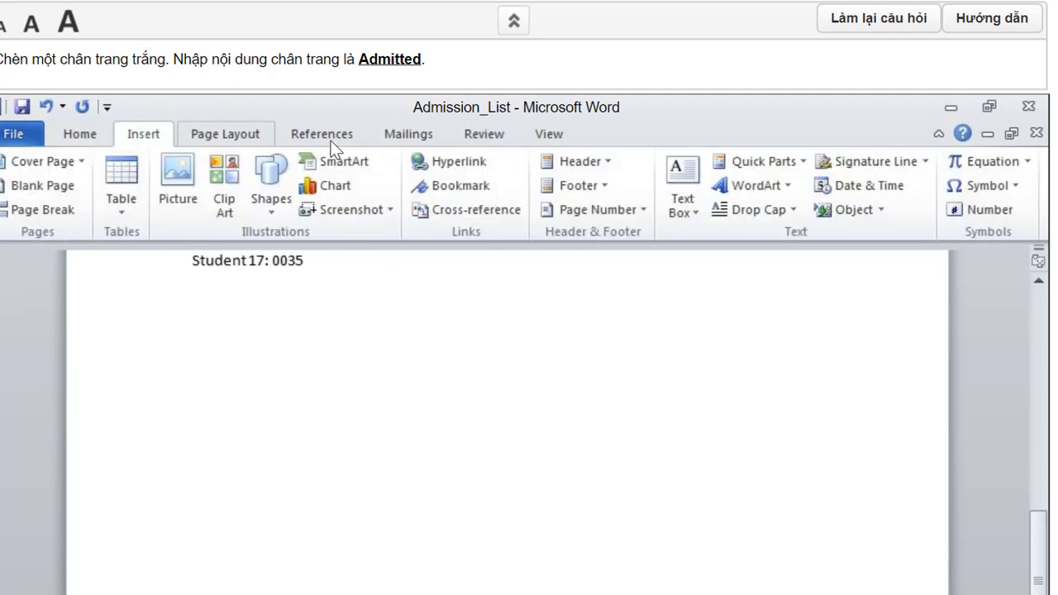
left_click(590, 195)
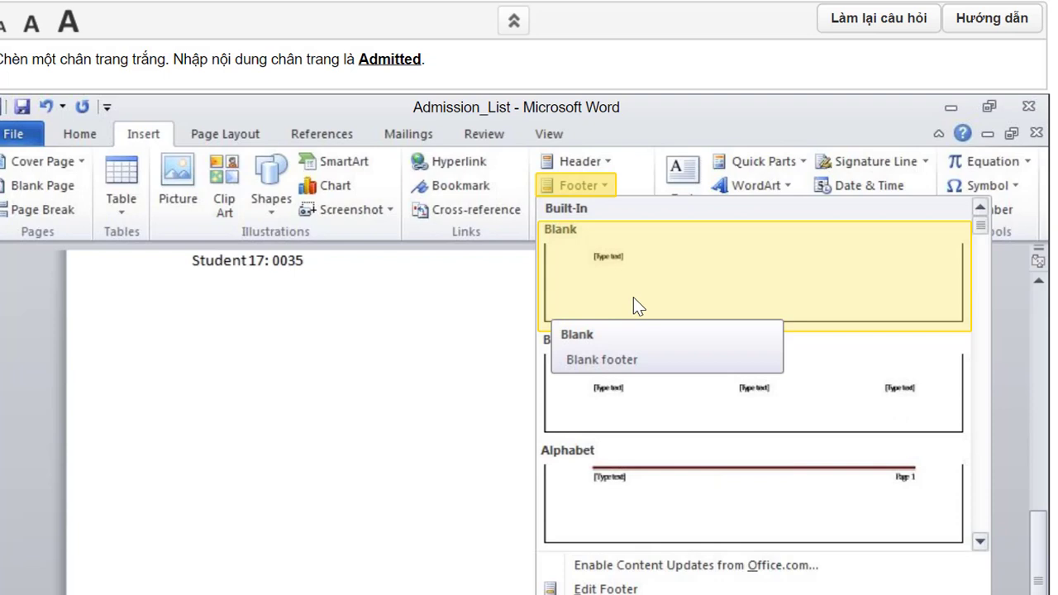
left_click(633, 296)
scroll(378, 491, "down", 1)
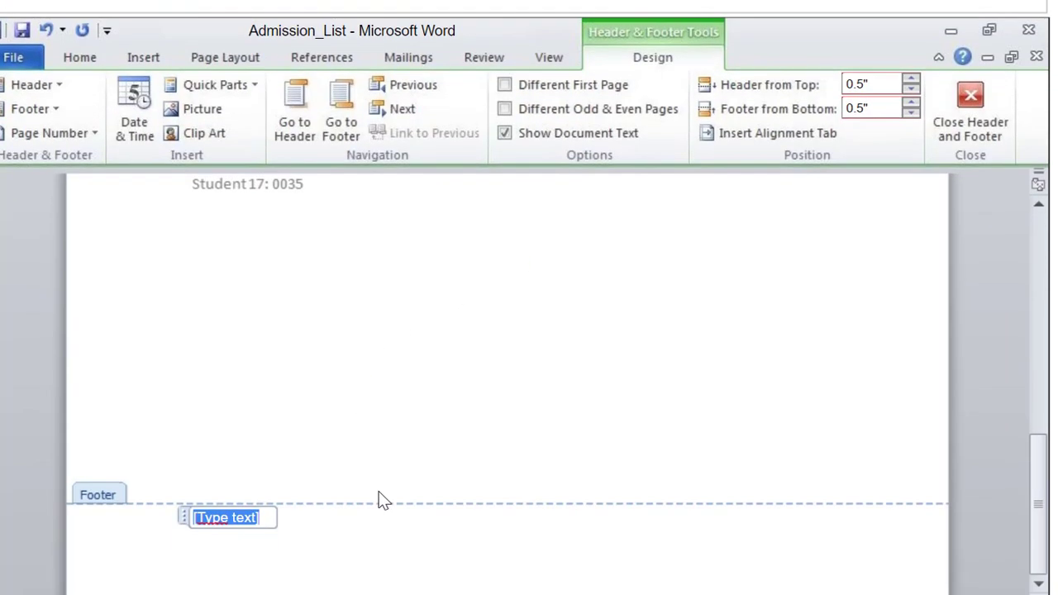
- Replace the footer placeholder with 'Admited' and close header and footer editing
left_click(229, 515)
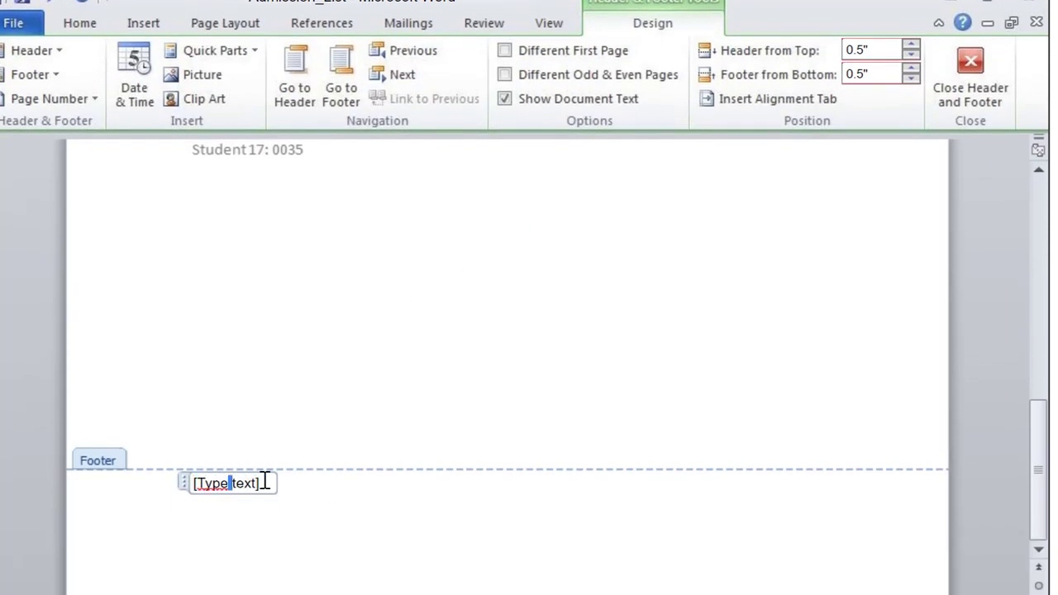
left_click_drag(253, 481, 200, 481)
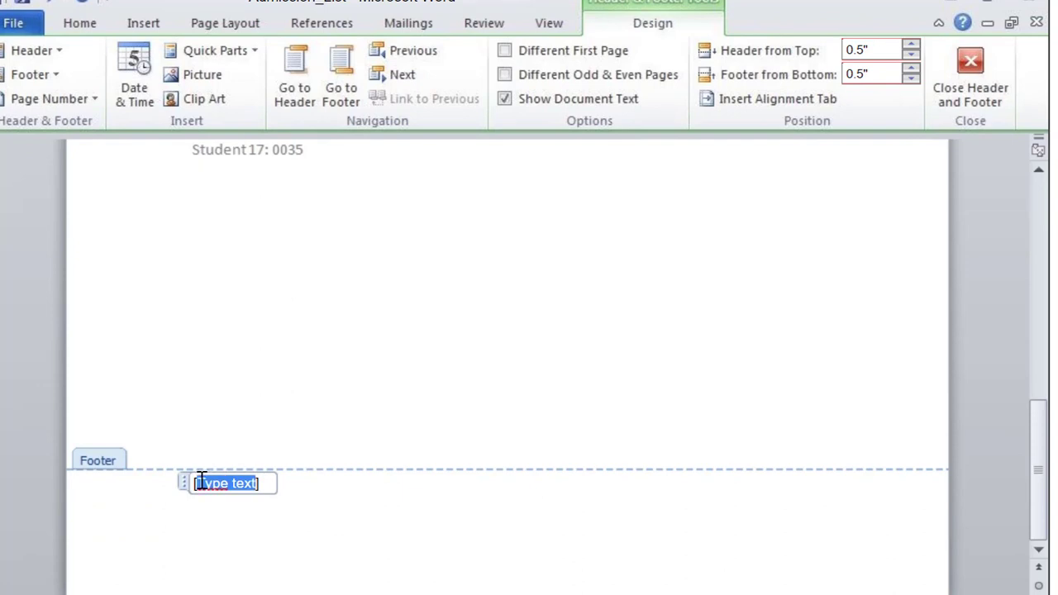
type("A")
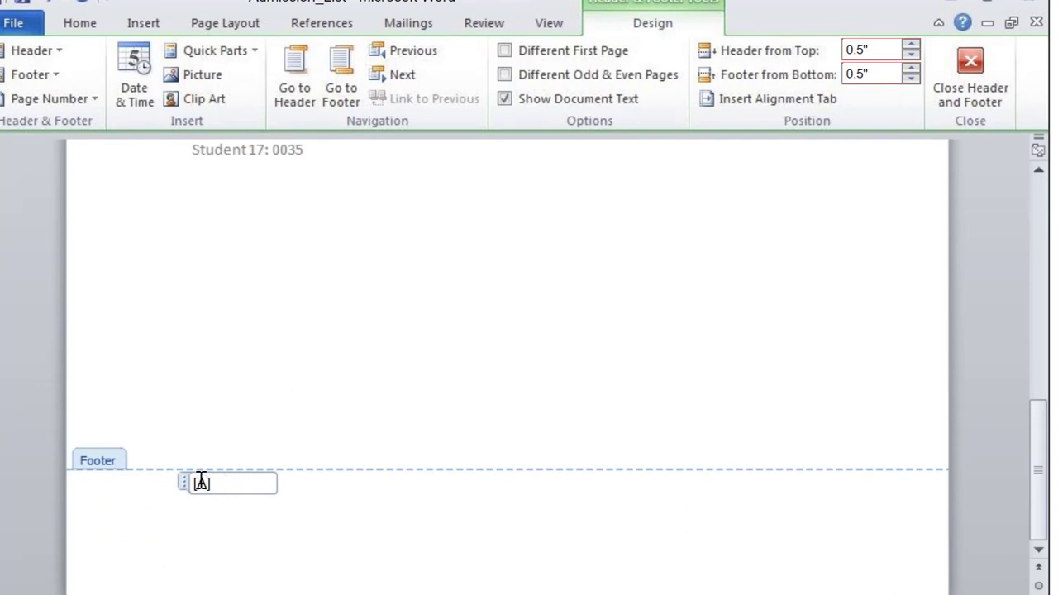
type("dmited")
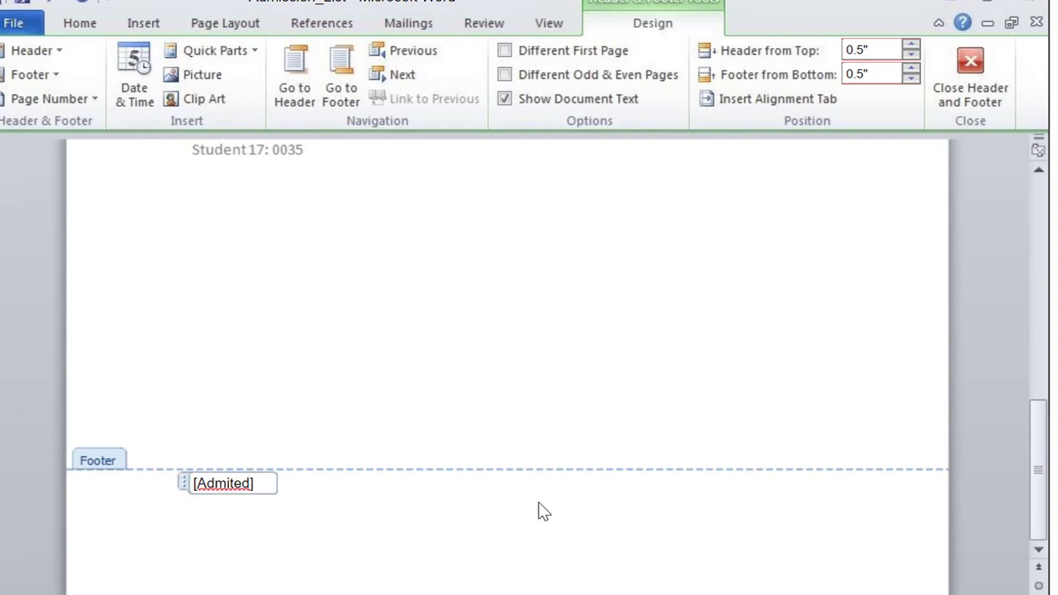
scroll(546, 508, "up", 2)
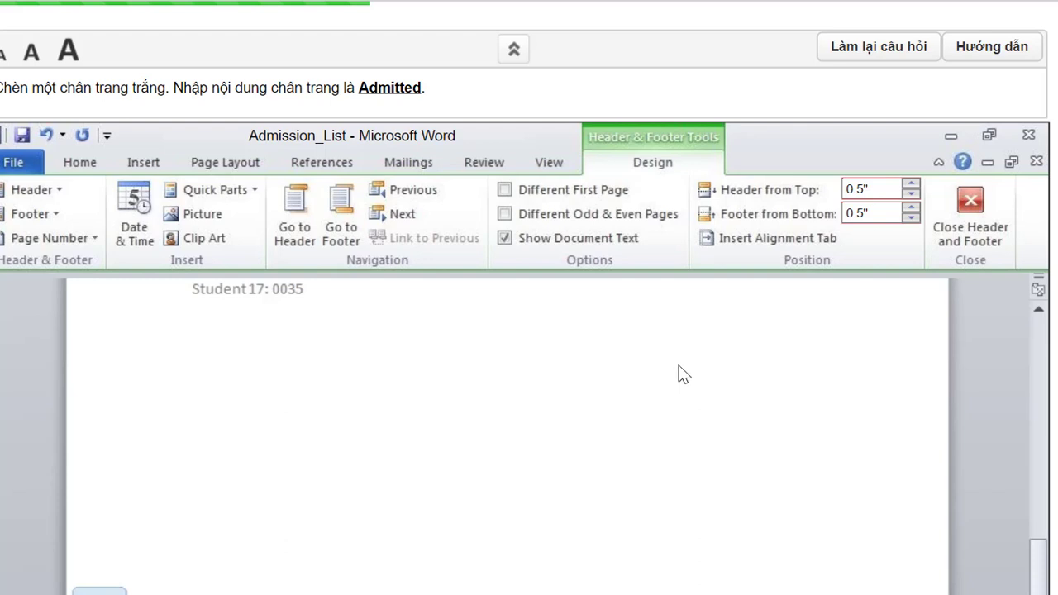
left_click(971, 213)
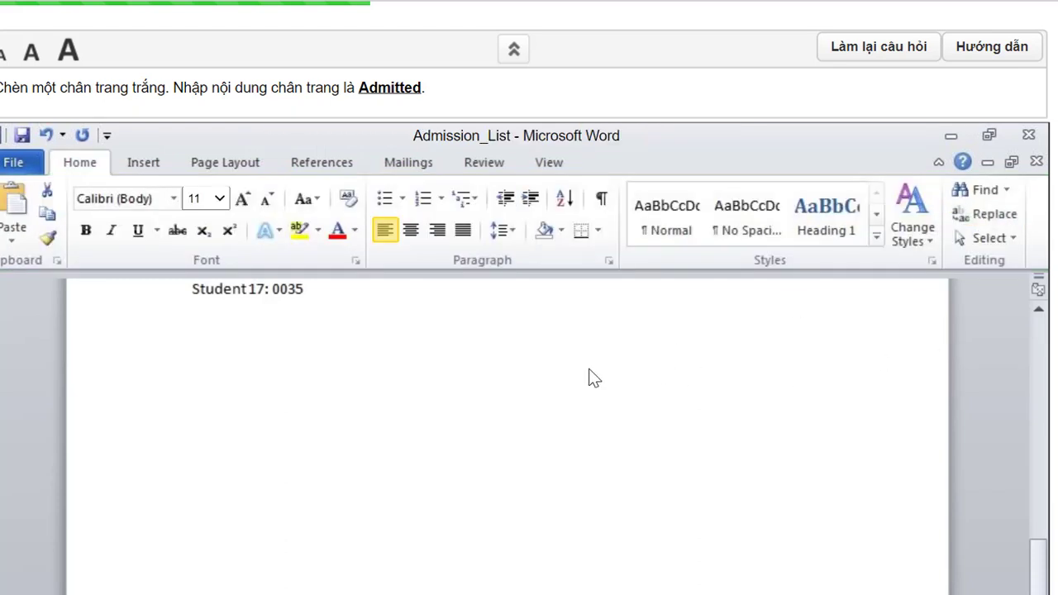
scroll(590, 378, "down", 3)
scroll(829, 350, "up", 2)
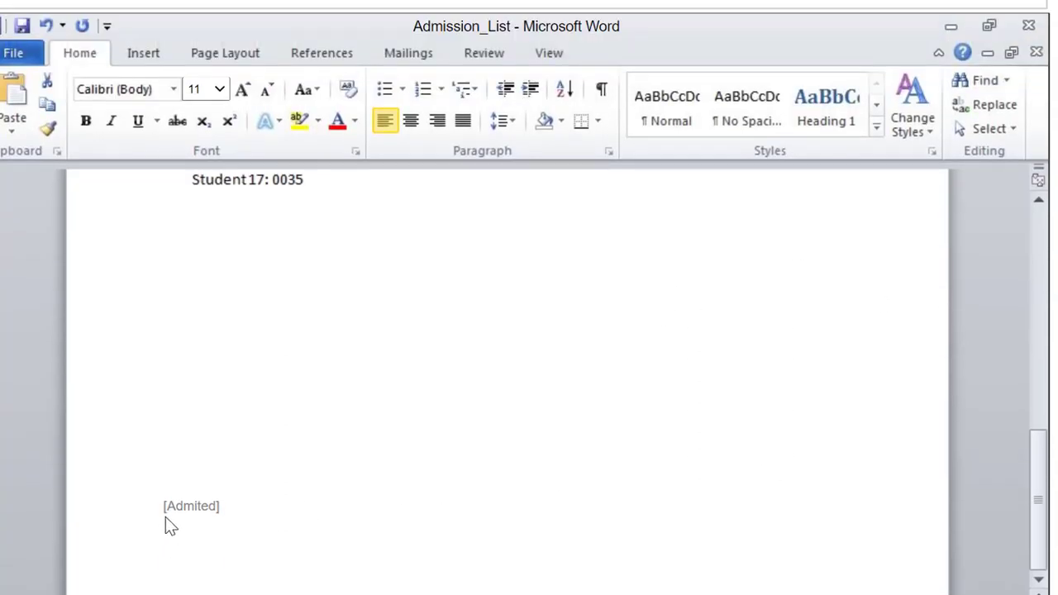
scroll(562, 380, "up", 2)
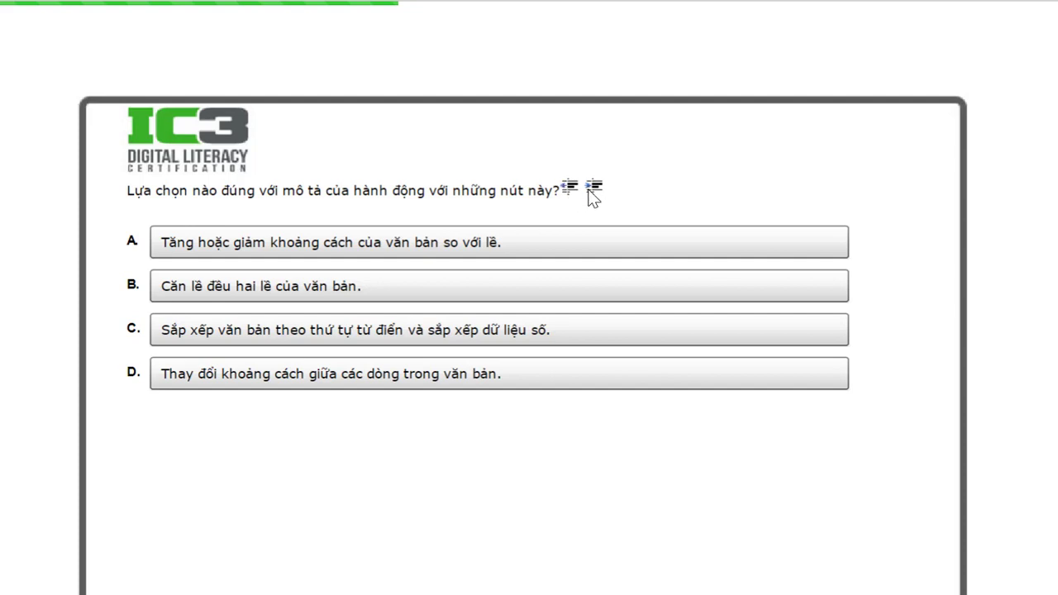
- Choose answer A for the indent-buttons question and submit it with Nộp bài
left_click(303, 250)
scroll(818, 574, "down", 1)
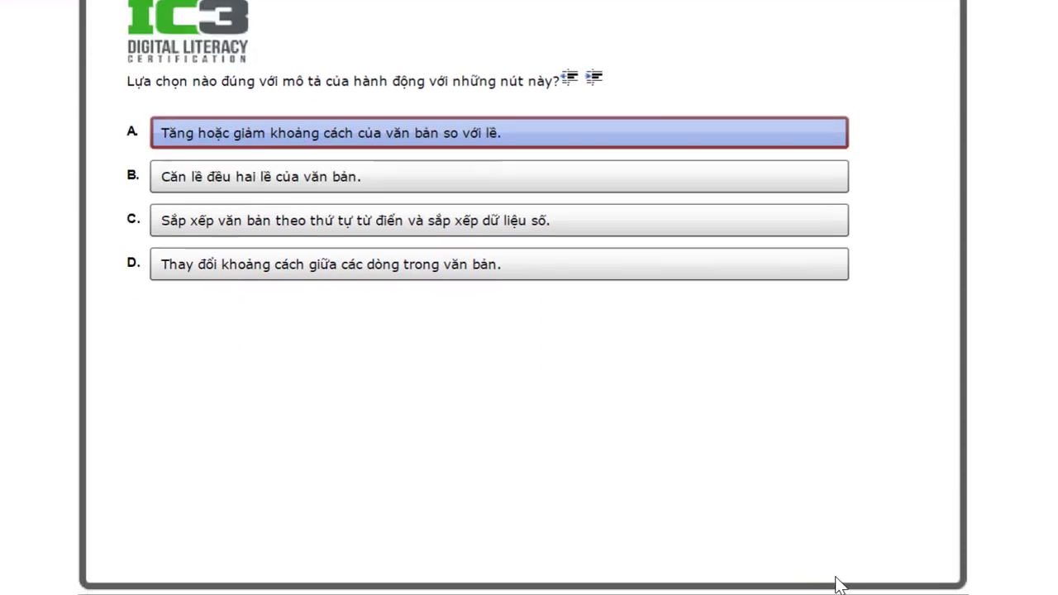
scroll(843, 579, "down", 1)
left_click(867, 520)
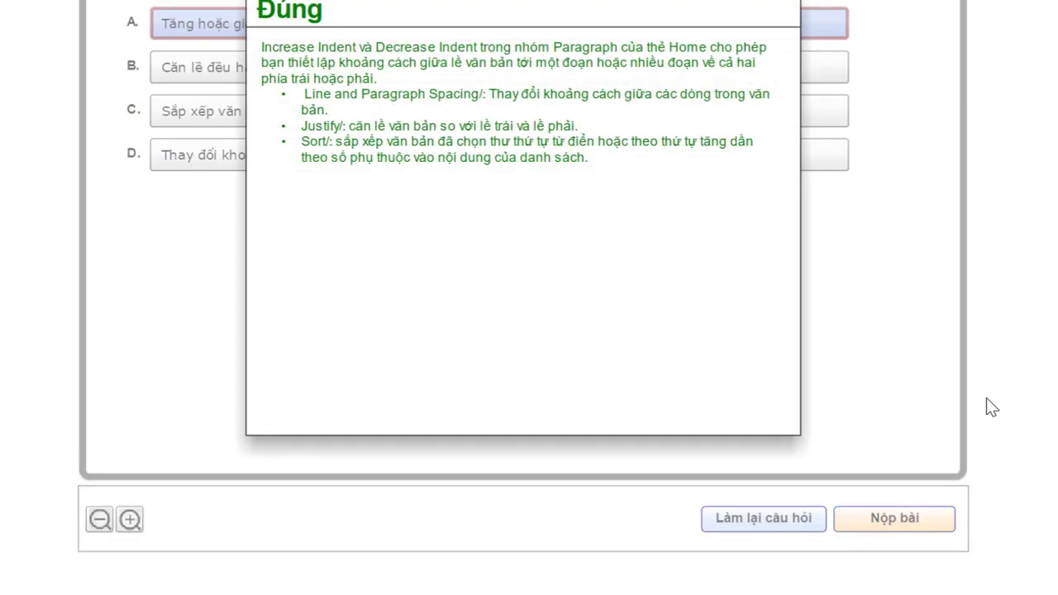
scroll(986, 406, "up", 2)
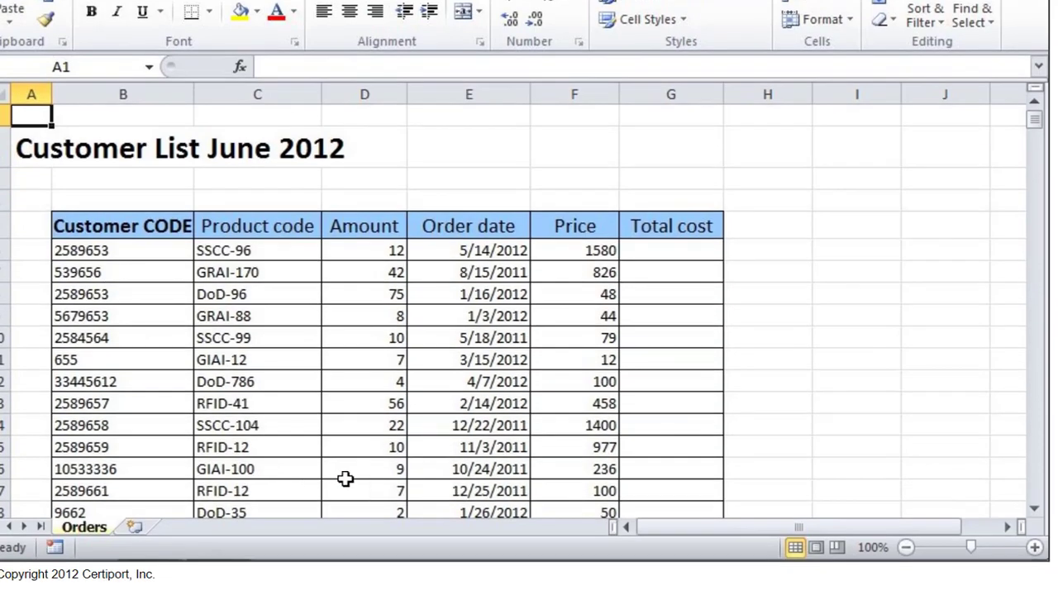
- Insert a new blank worksheet after the Orders sheet
left_click(134, 527)
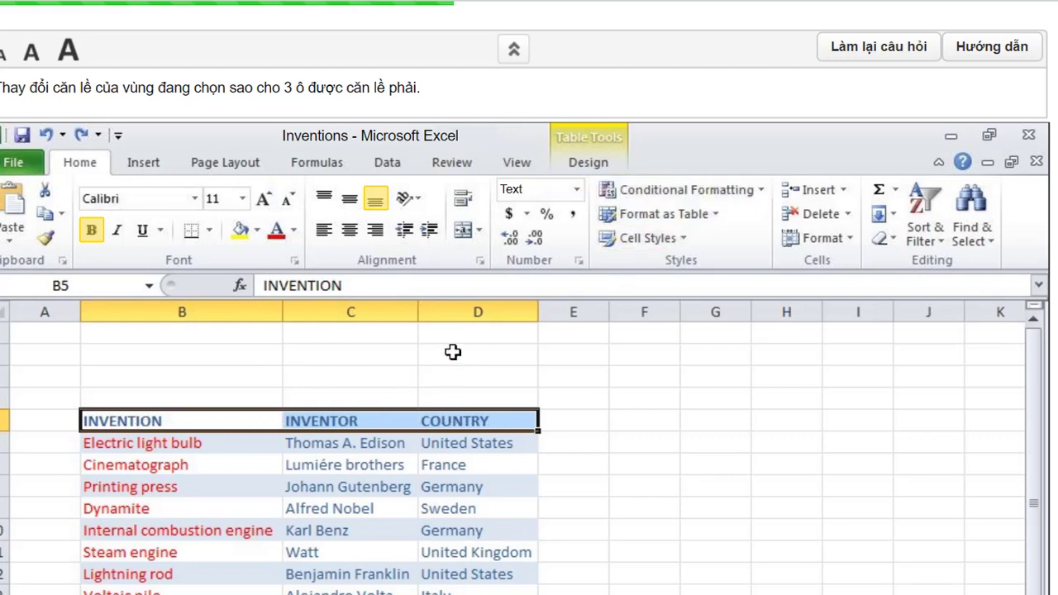
- Right-align the INVENTION, INVENTOR and COUNTRY header cells in B5:D5
left_click(379, 233)
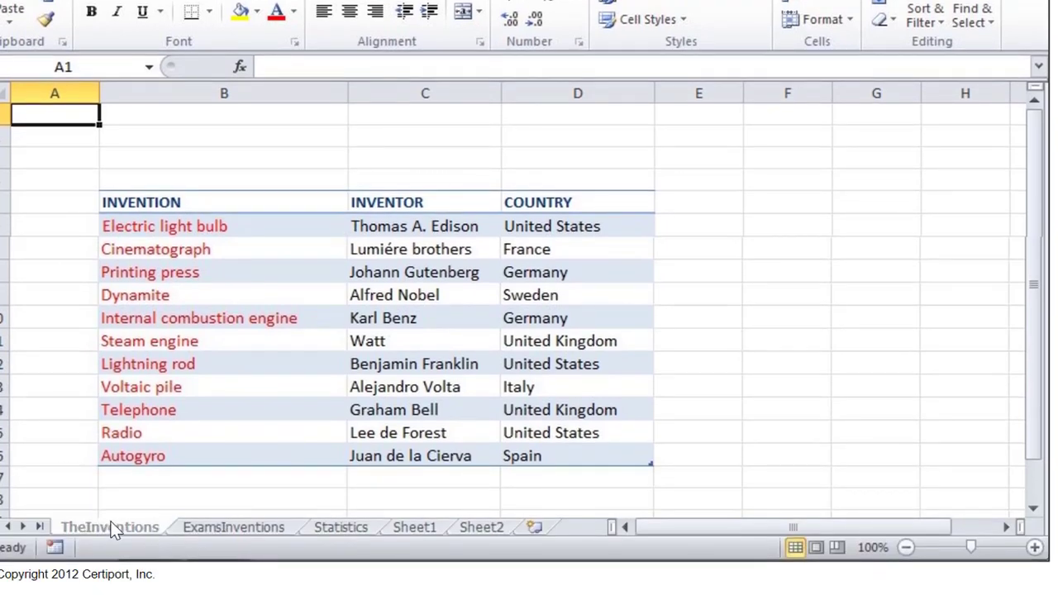
- Rename the TheInventions sheet tab to Inventors
right_click(110, 526)
key("Escape")
right_click(102, 527)
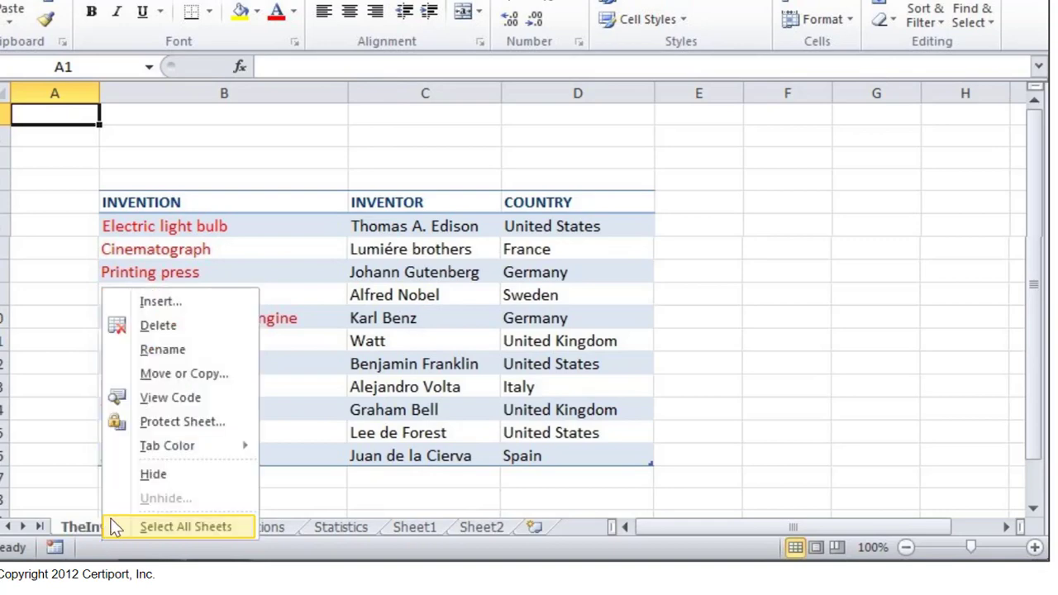
left_click(169, 350)
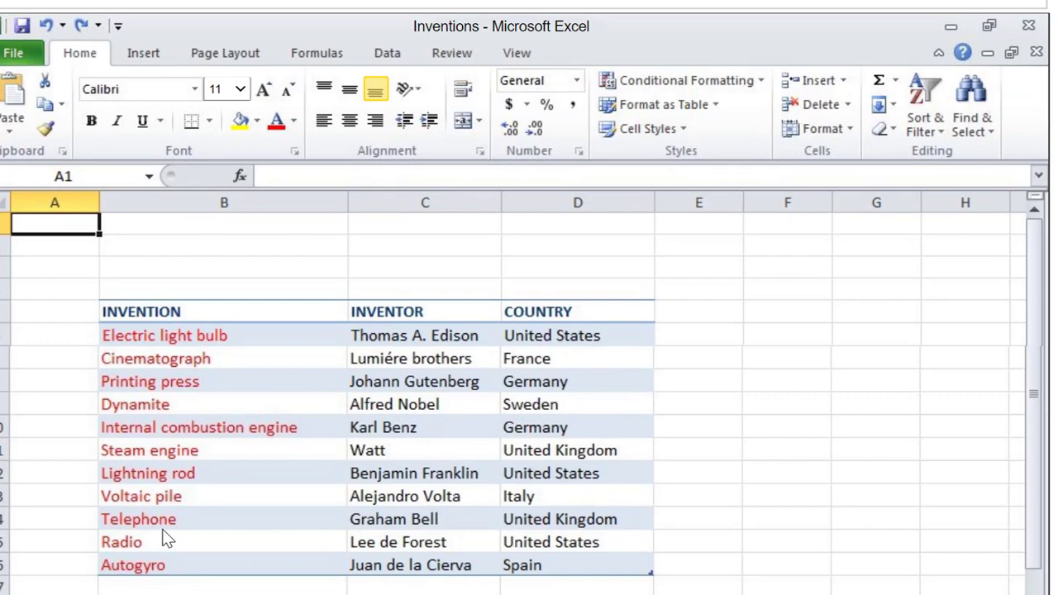
type("Inv")
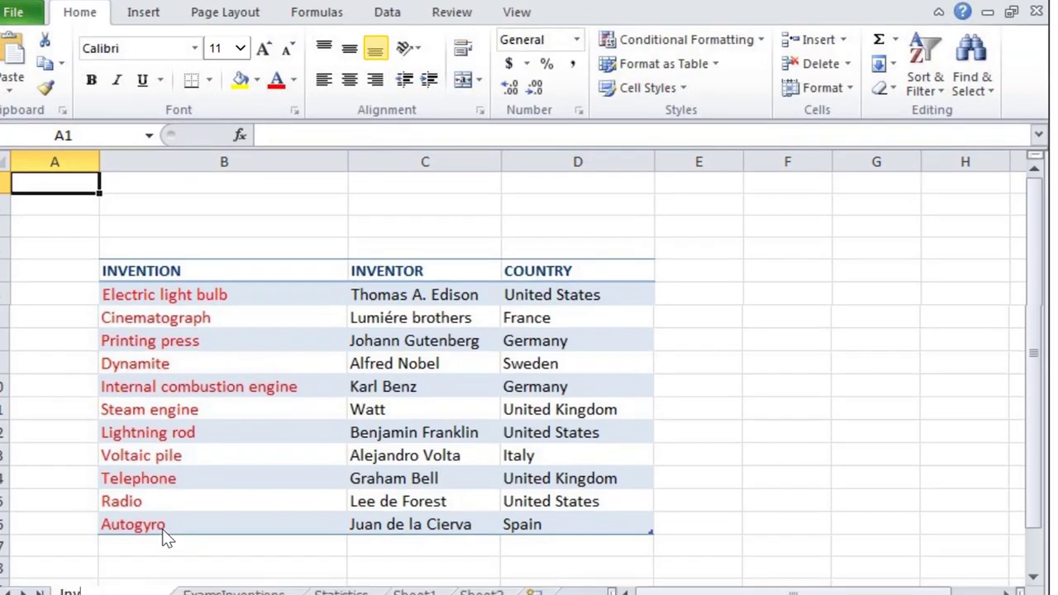
type("entors")
key("Return")
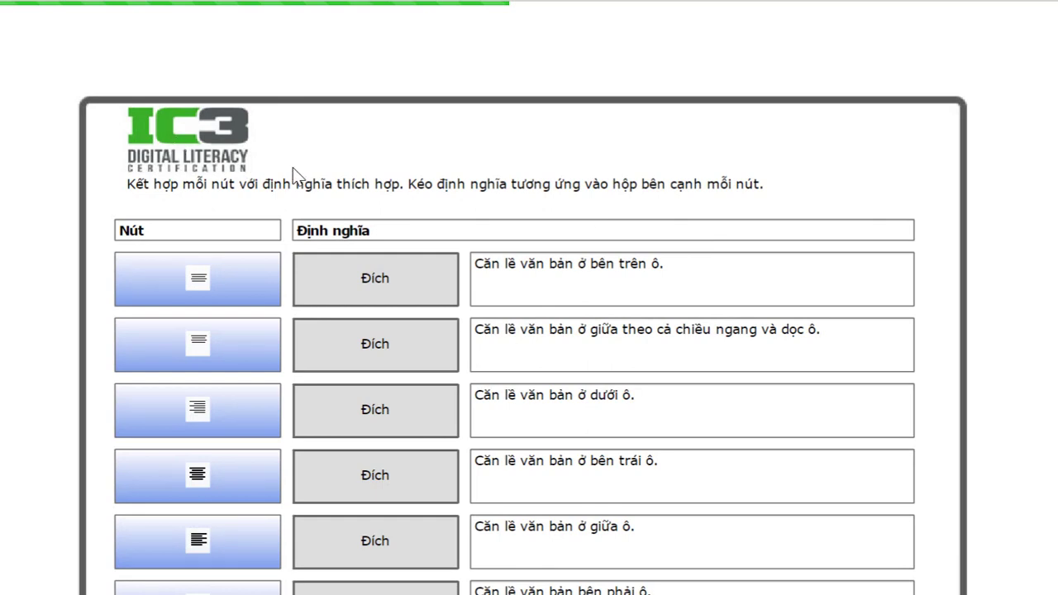
- Scroll down to see the full alignment-matching exercise
scroll(294, 175, "down", 2)
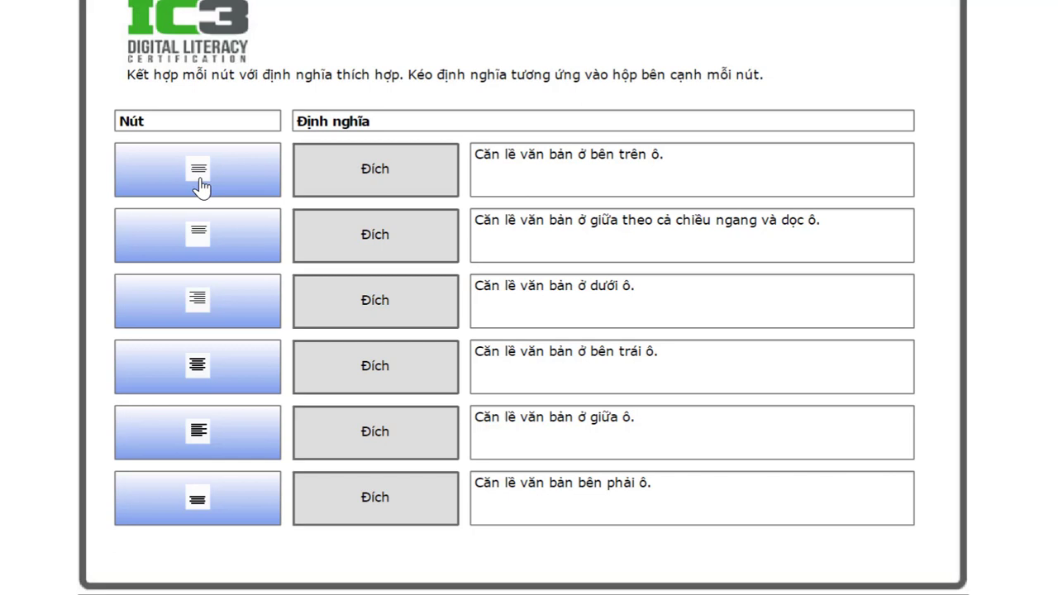
- Match six buttons to middle, top, right, left, center and bottom alignment, then submit
left_click_drag(201, 179, 377, 245)
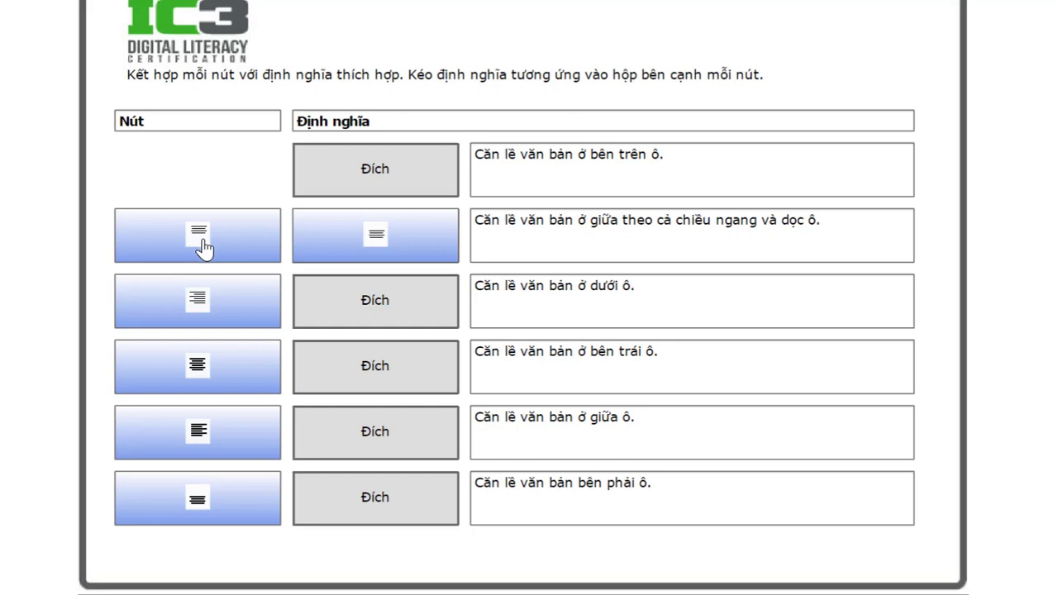
left_click_drag(202, 246, 374, 181)
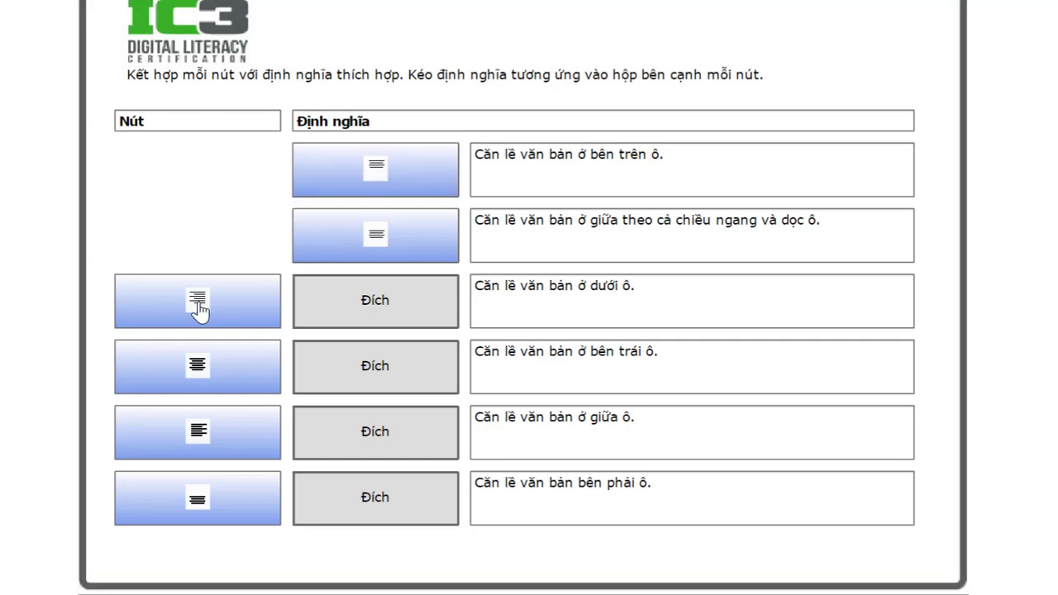
left_click_drag(199, 305, 356, 491)
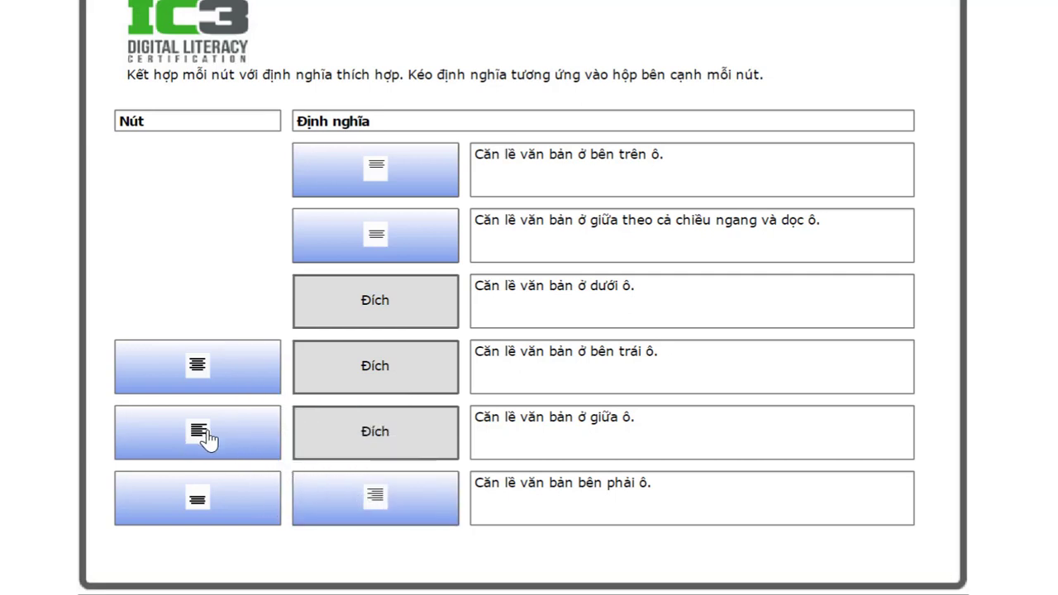
left_click_drag(206, 436, 369, 367)
left_click_drag(210, 377, 387, 423)
left_click_drag(229, 498, 388, 310)
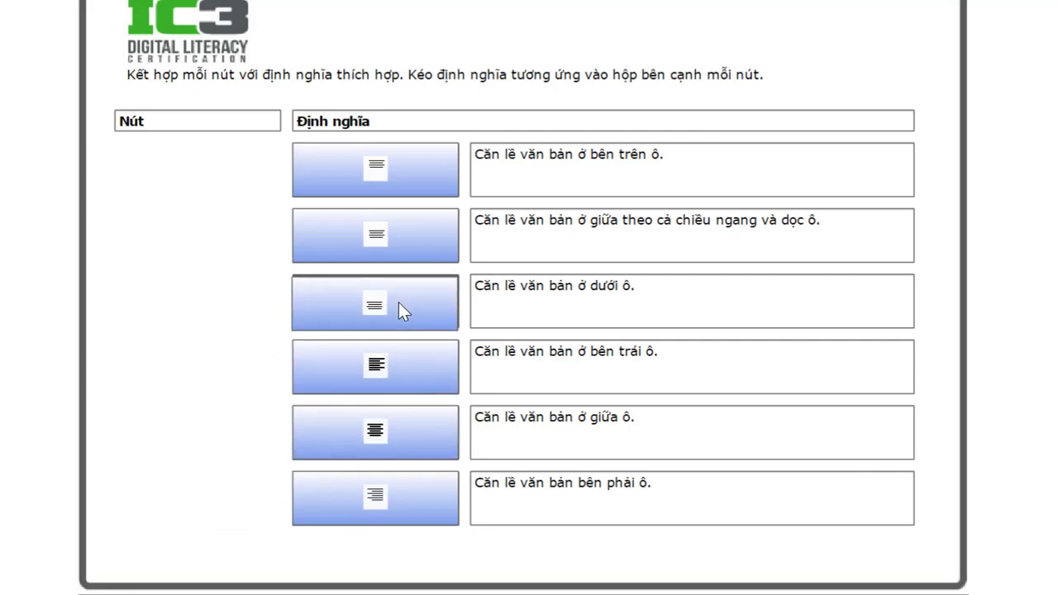
scroll(928, 515, "down", 2)
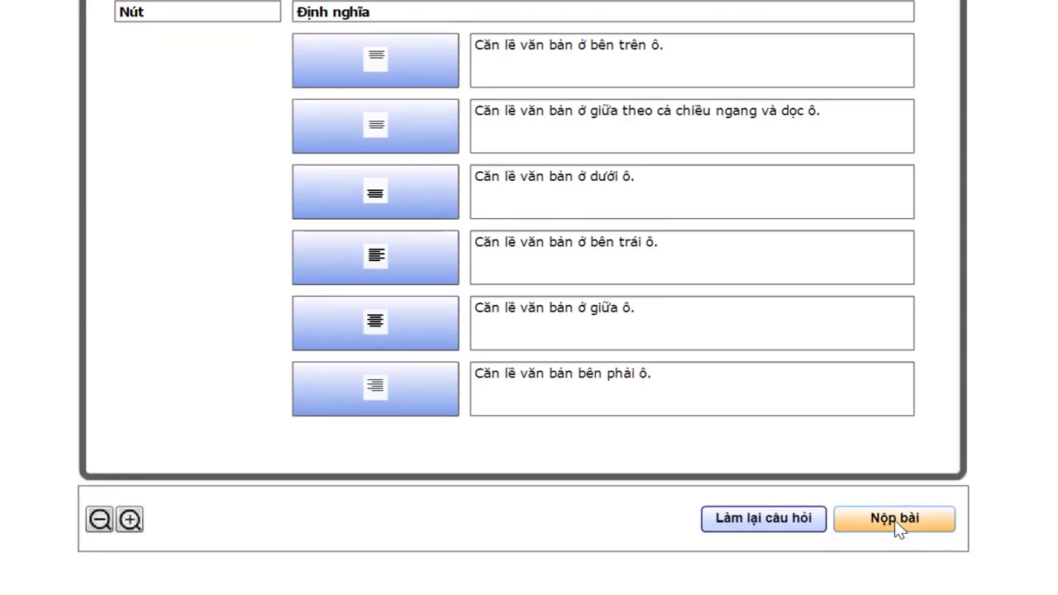
left_click(894, 519)
scroll(829, 343, "up", 3)
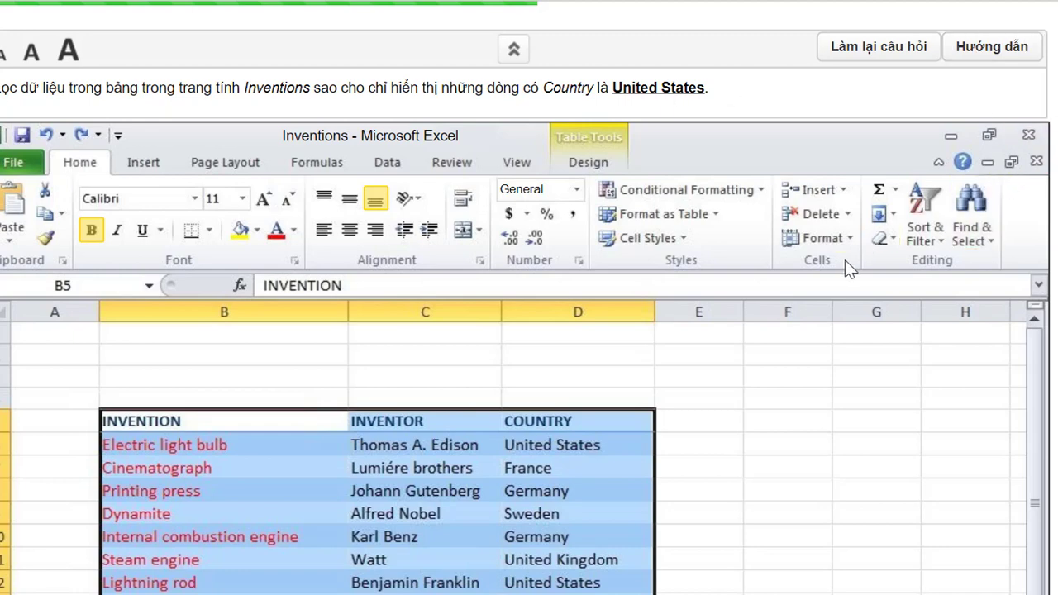
- Turn on Filter from Sort & Filter for the Inventions table
left_click(941, 238)
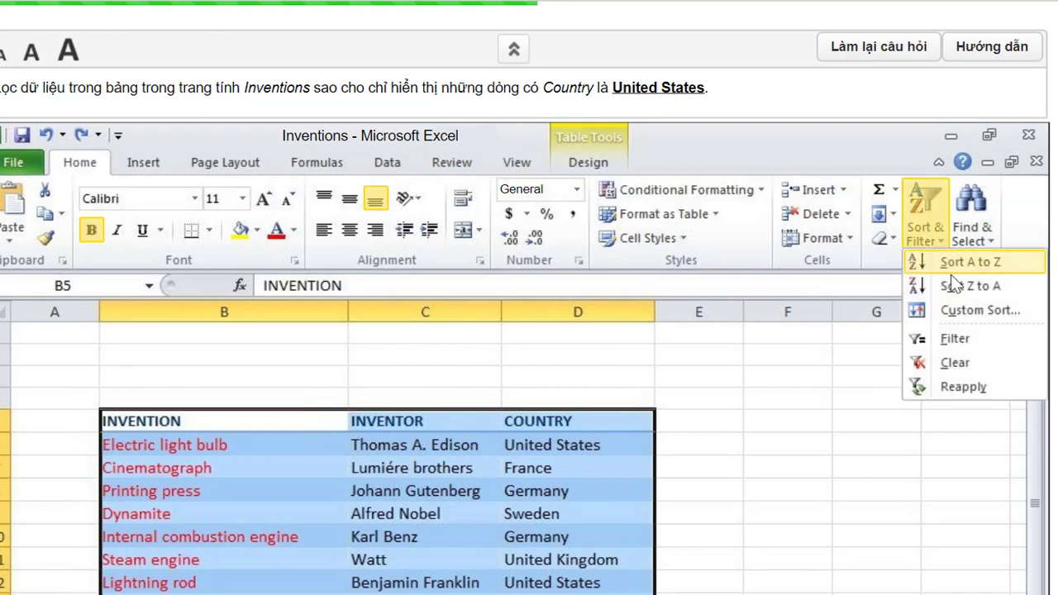
left_click(959, 339)
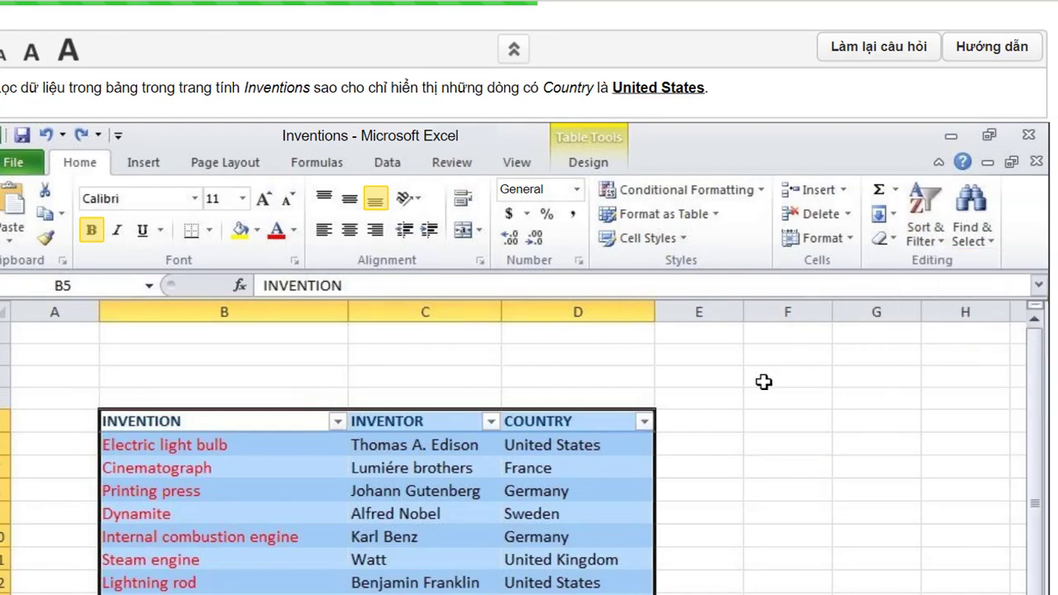
- Filter the COUNTRY column to show only United States rows
left_click(643, 425)
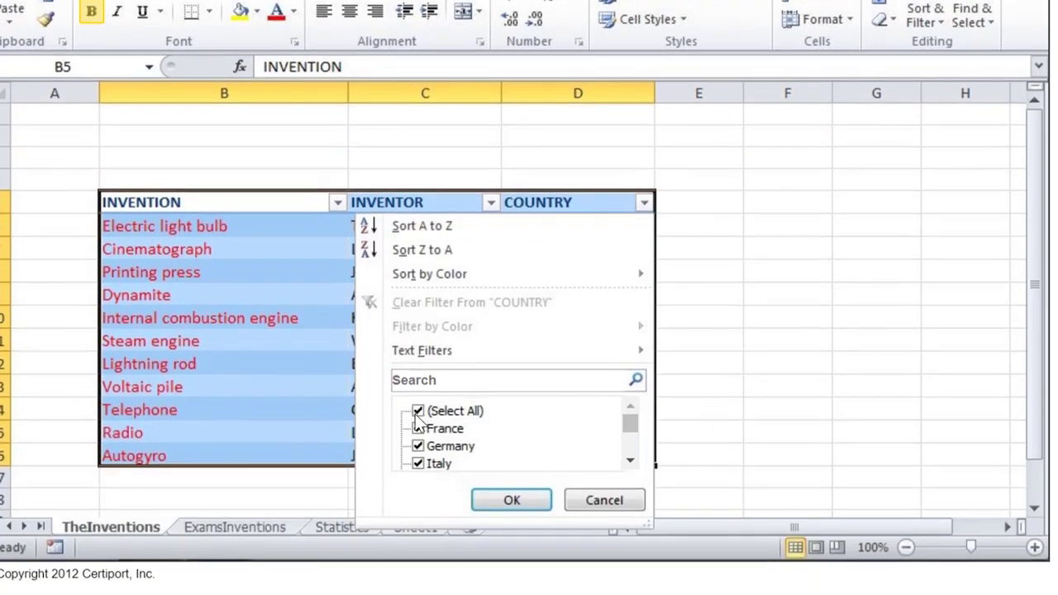
left_click(418, 413)
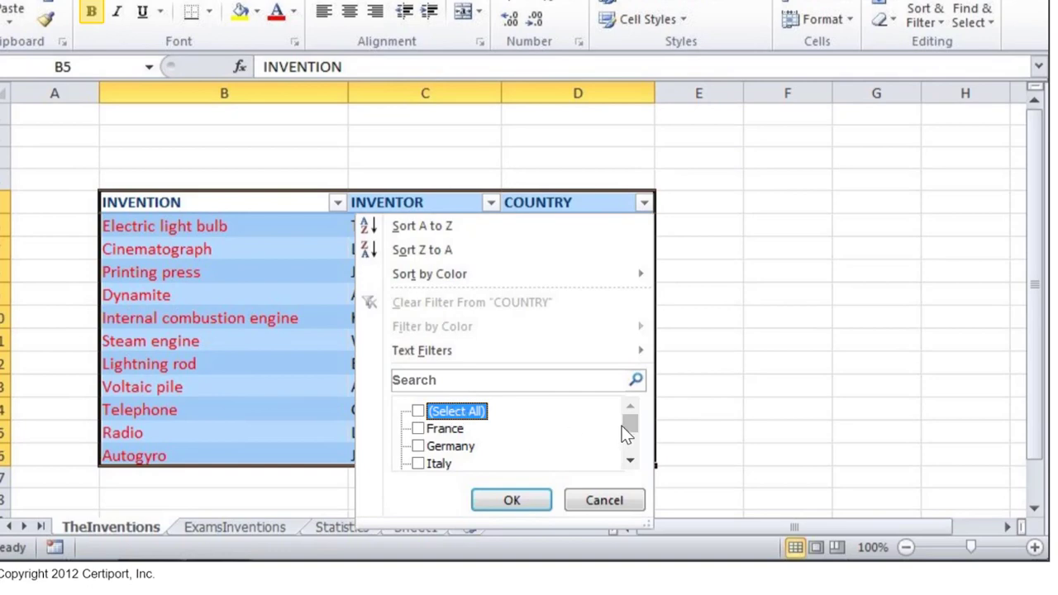
left_click_drag(628, 428, 627, 451)
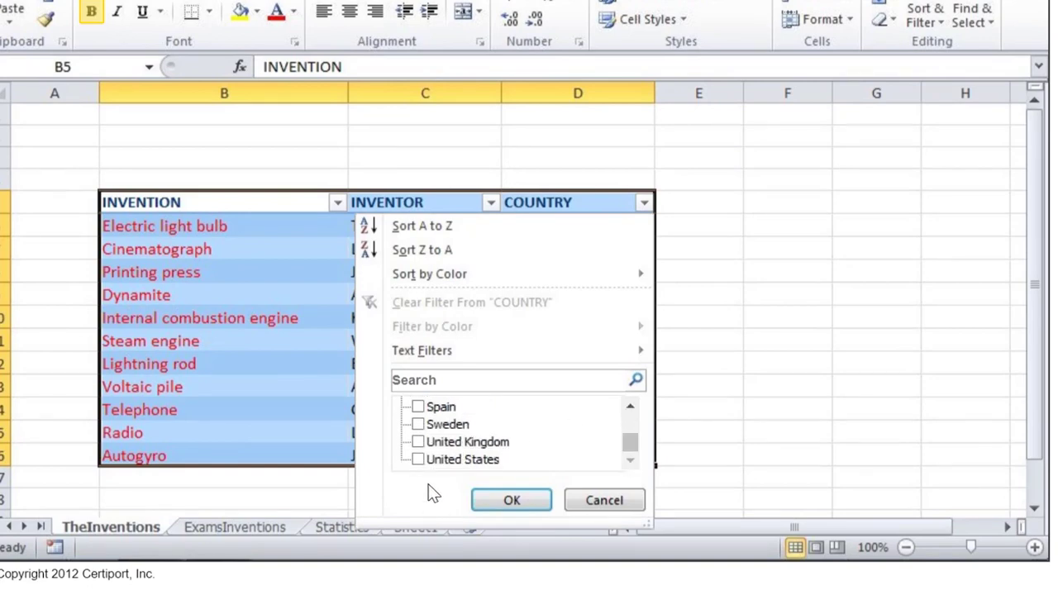
left_click(419, 459)
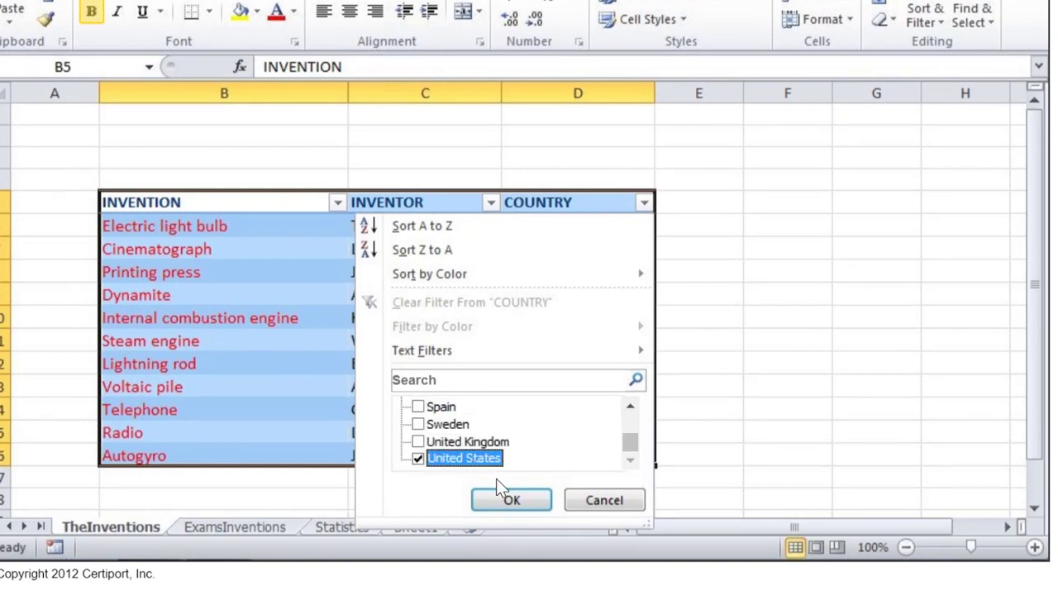
left_click(511, 502)
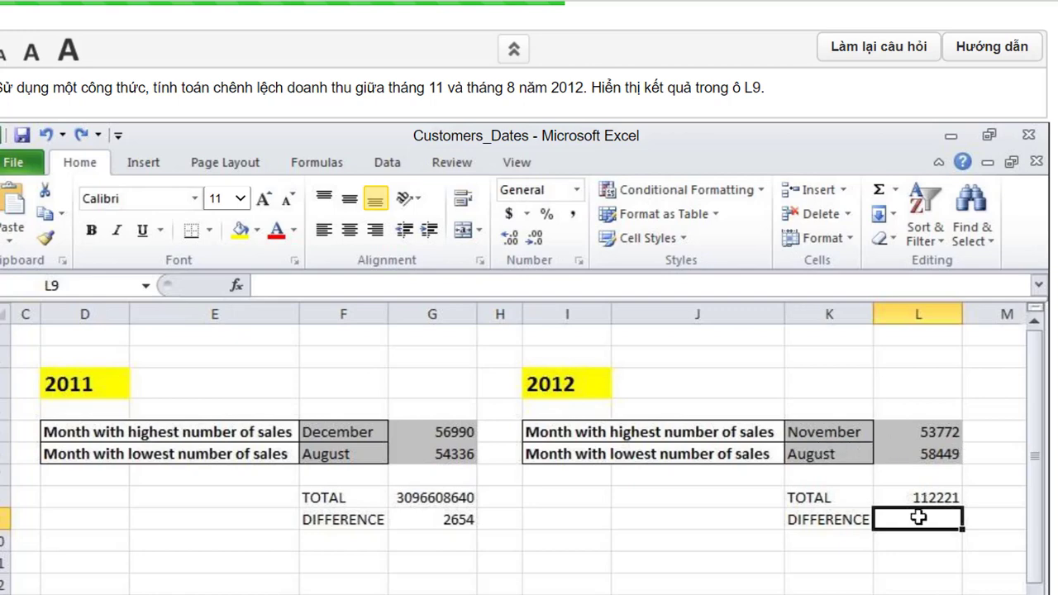
- Enter =L5-L6 in L9 for the November minus August 2012 difference, -4677
left_click(329, 278)
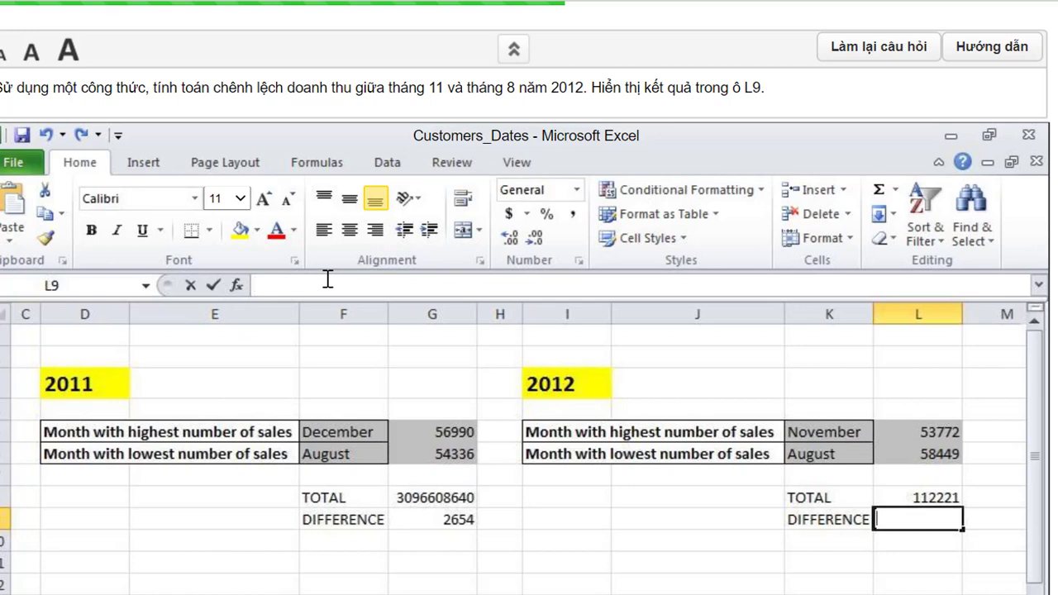
type("=")
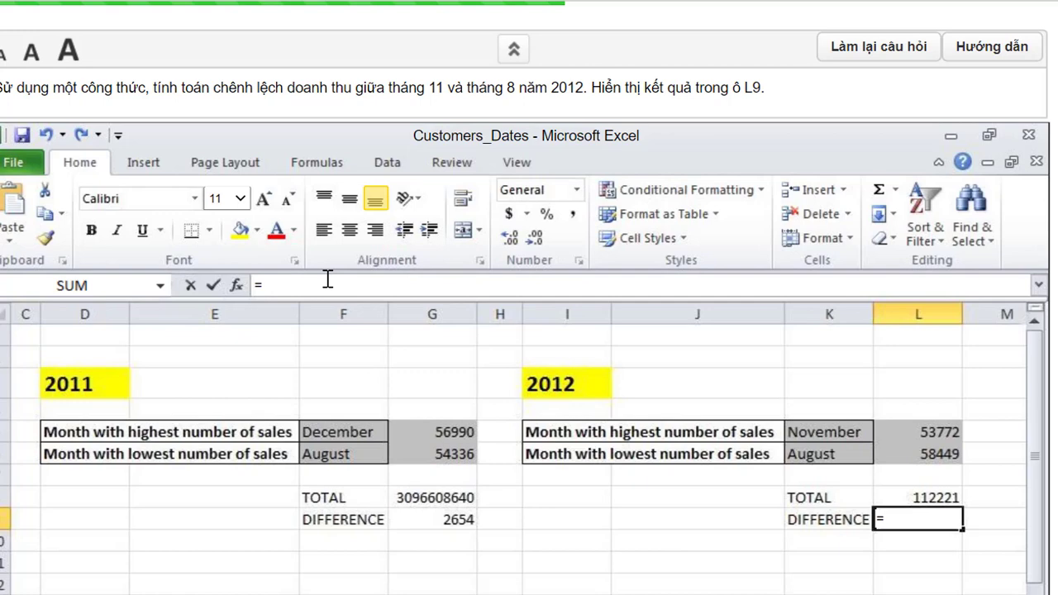
type("L5")
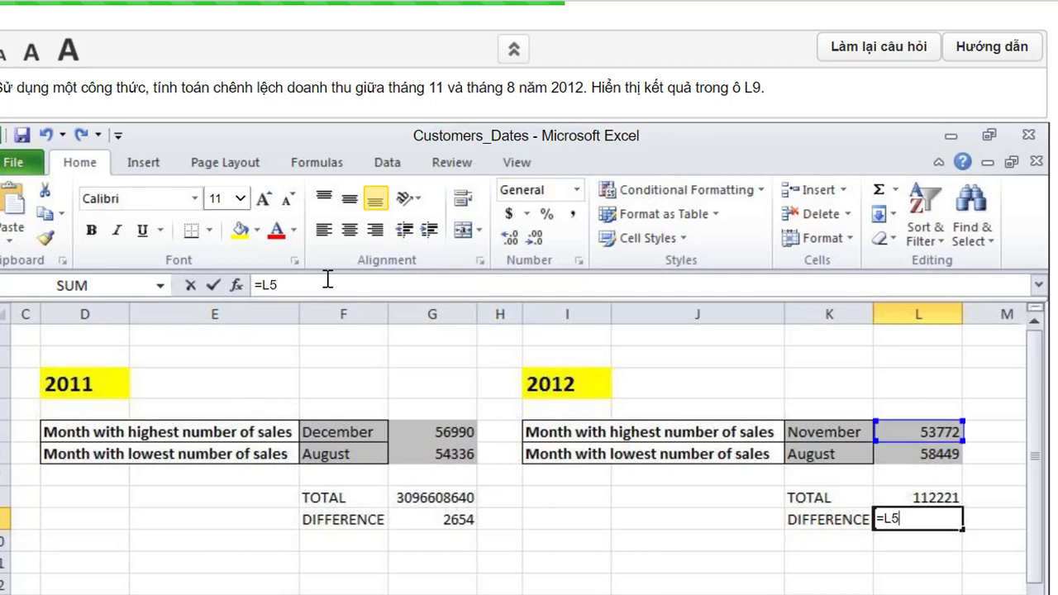
type("-L6")
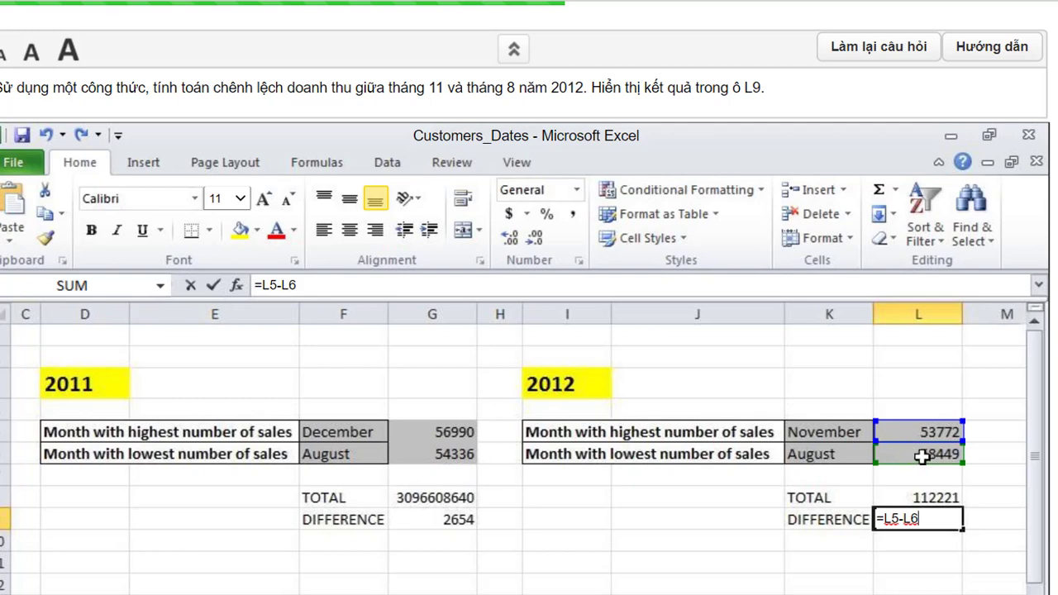
left_click(215, 284)
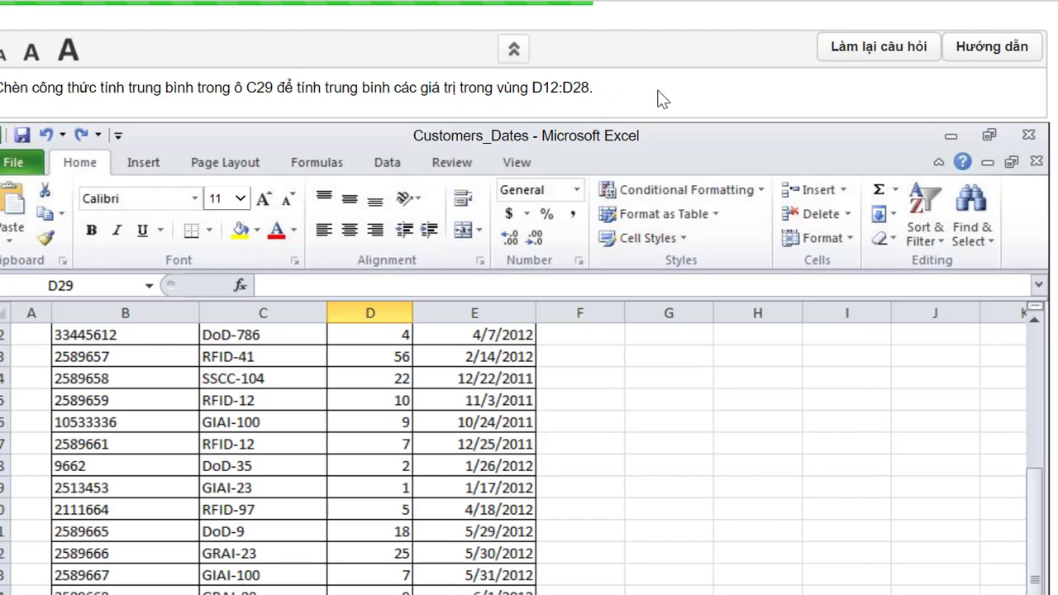
- Insert =AVERAGE(D12:D28) below the column with AutoSum Average, giving 13.7647059
left_click(897, 192)
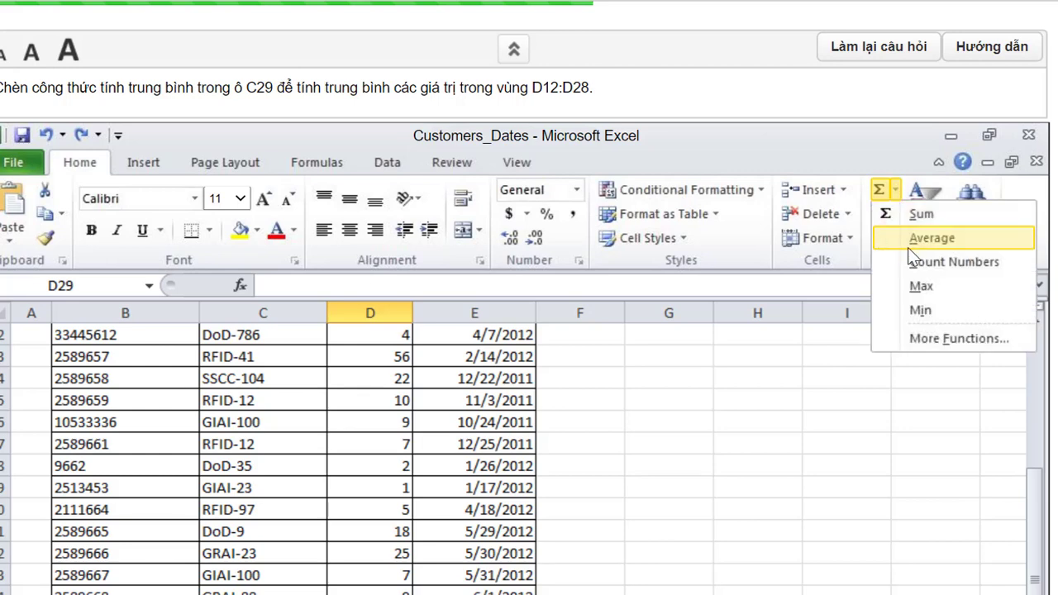
left_click(928, 239)
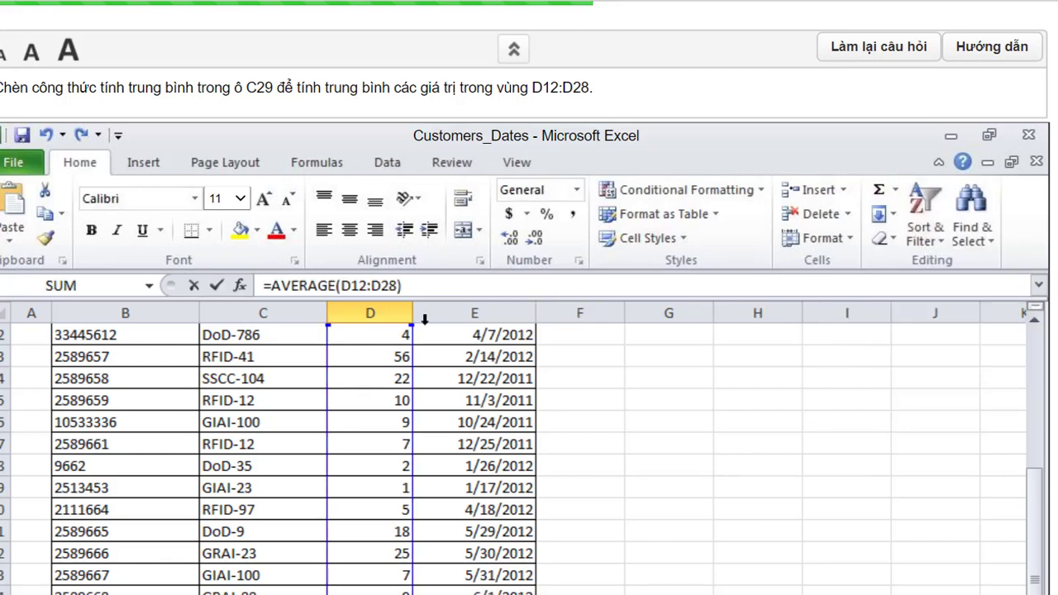
left_click(219, 286)
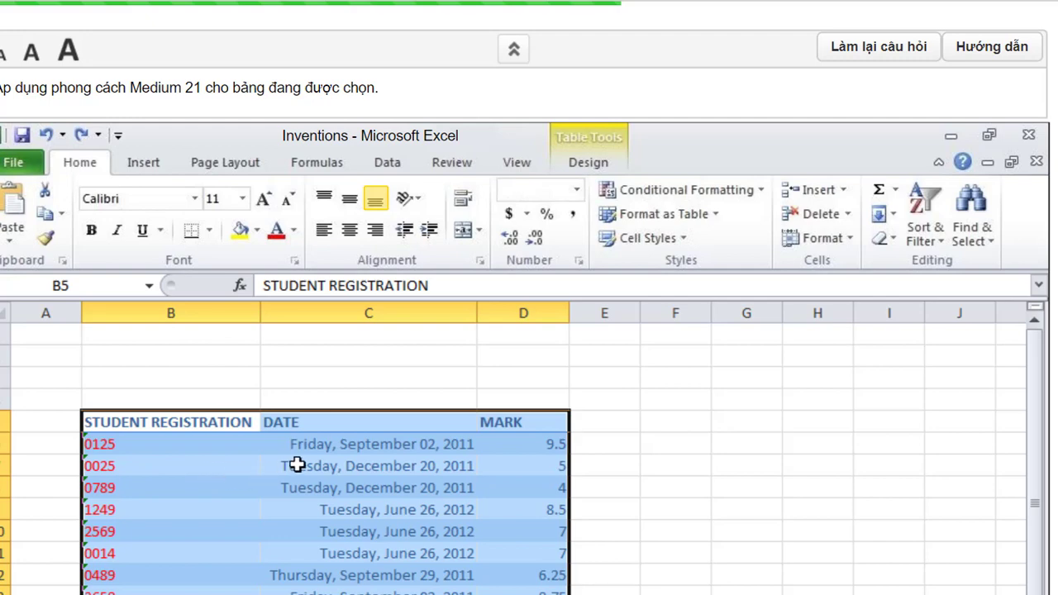
- Format the student registration table with the orange Medium 21 table style
left_click(707, 216)
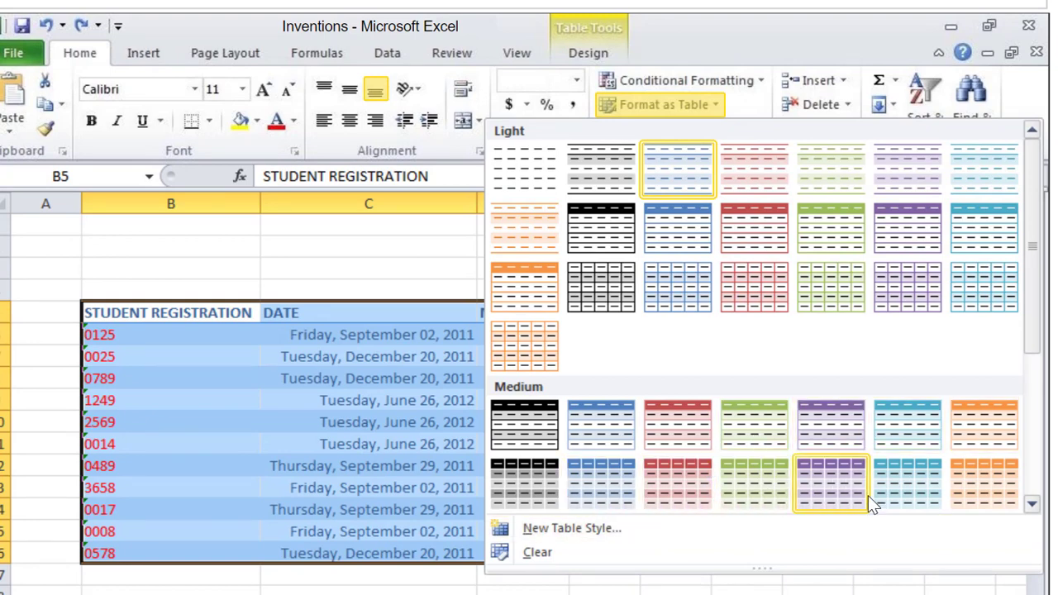
left_click(1031, 503)
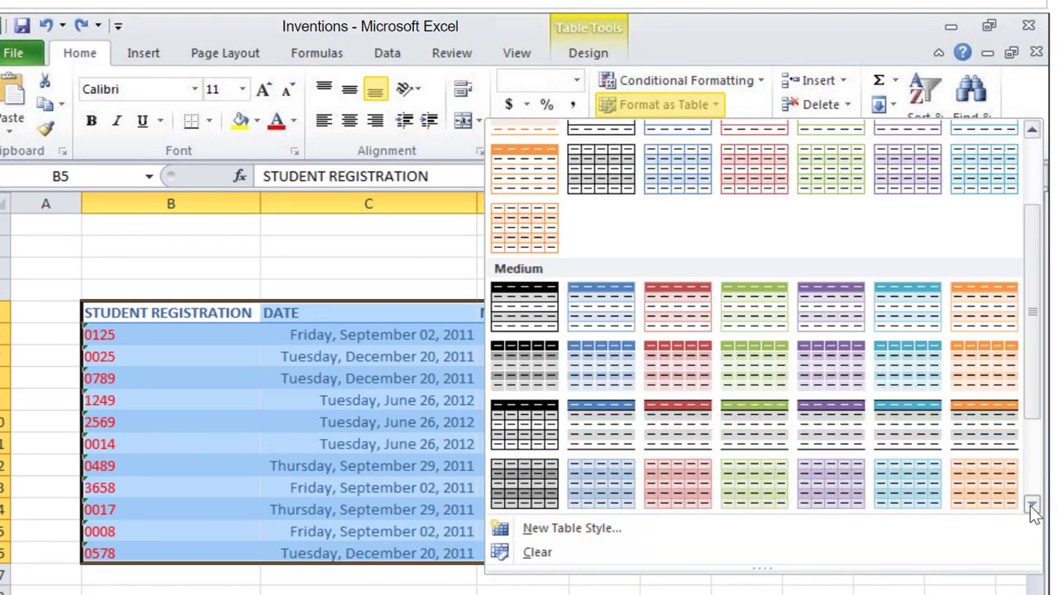
left_click(983, 438)
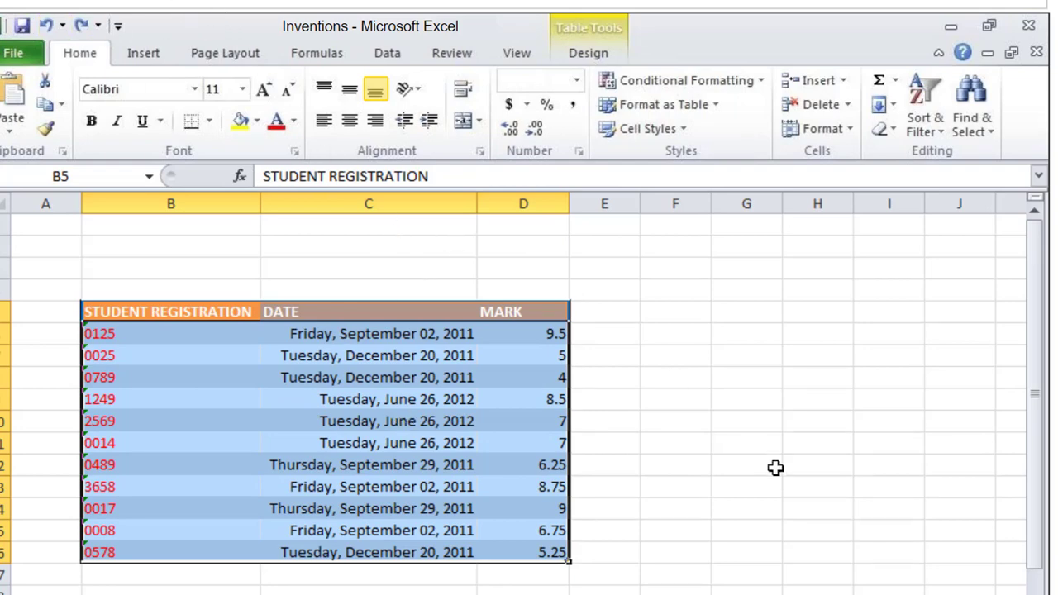
scroll(775, 468, "up", 1)
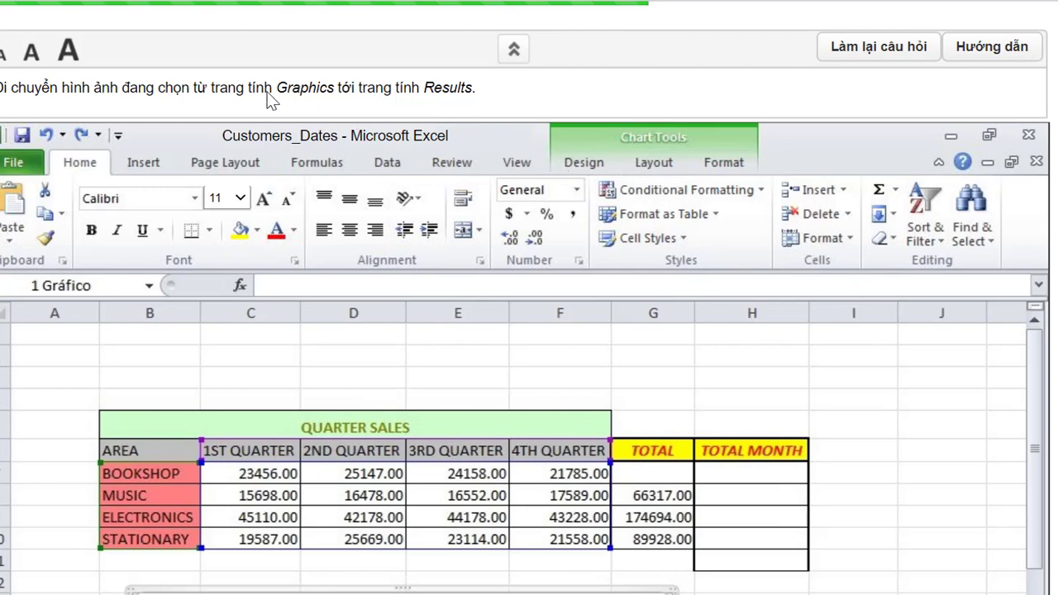
- Use Move Chart to relocate the Graphics chart as an object in the Results sheet
left_click(582, 161)
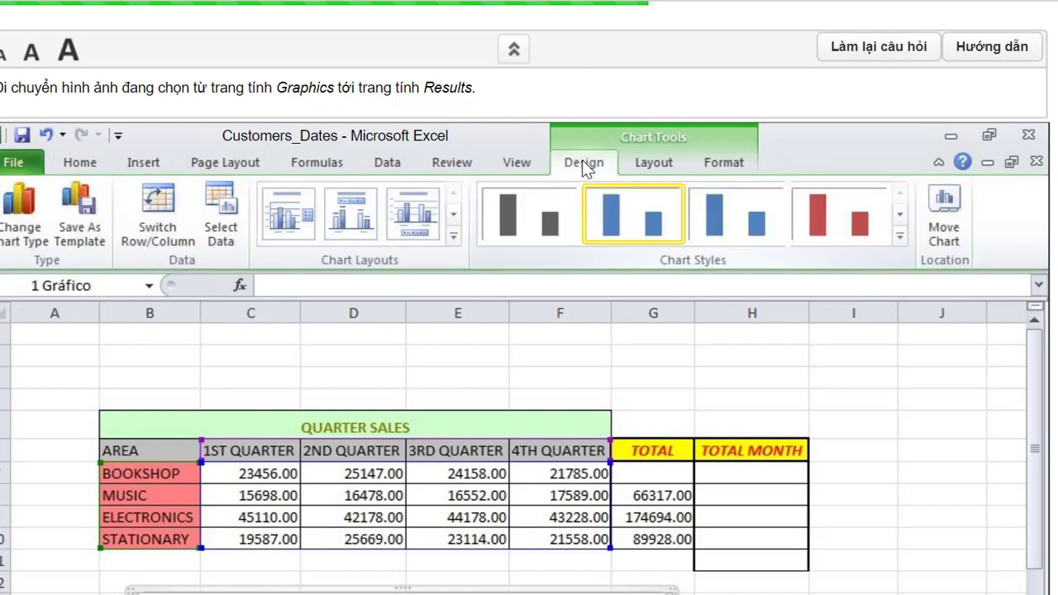
left_click(949, 225)
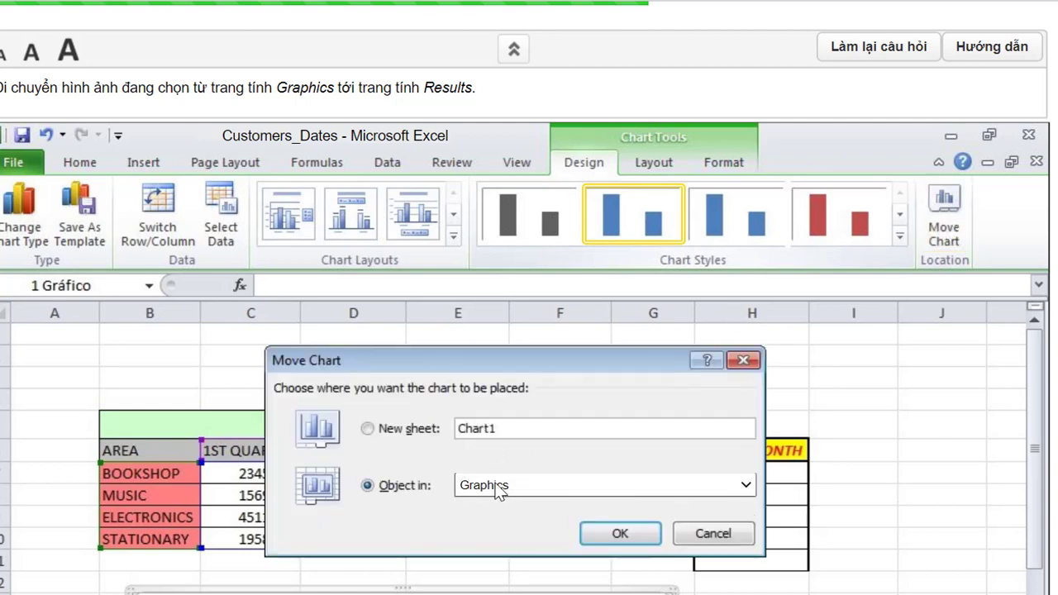
left_click(746, 486)
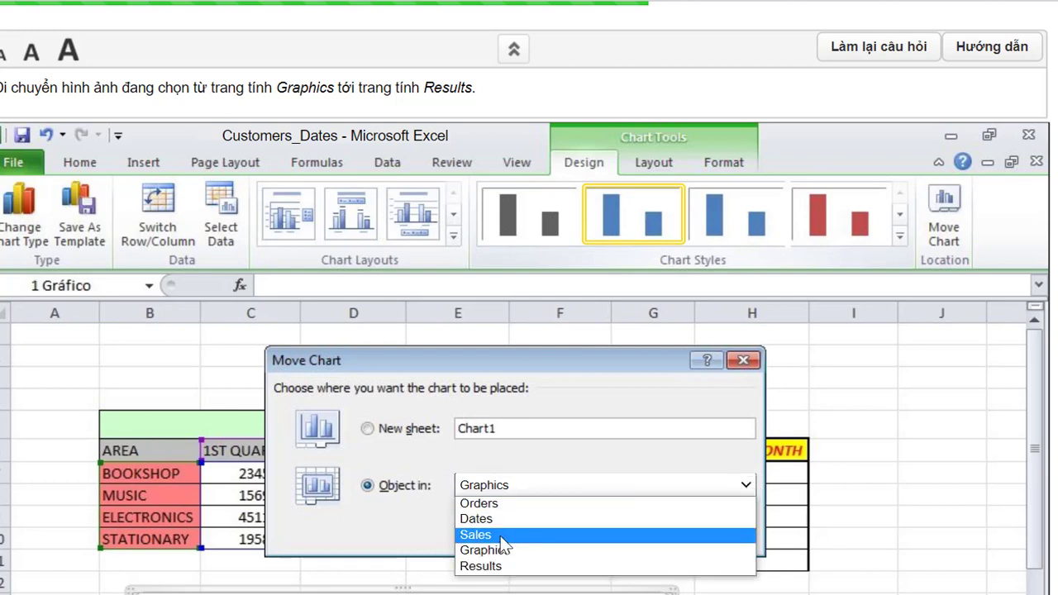
left_click(491, 567)
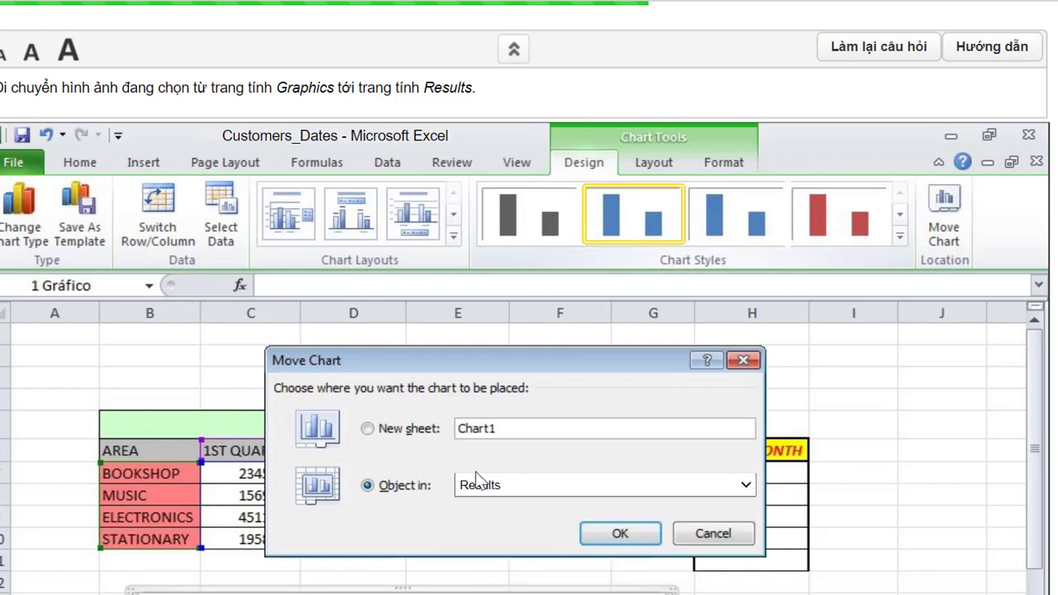
left_click(608, 524)
scroll(512, 432, "down", 2)
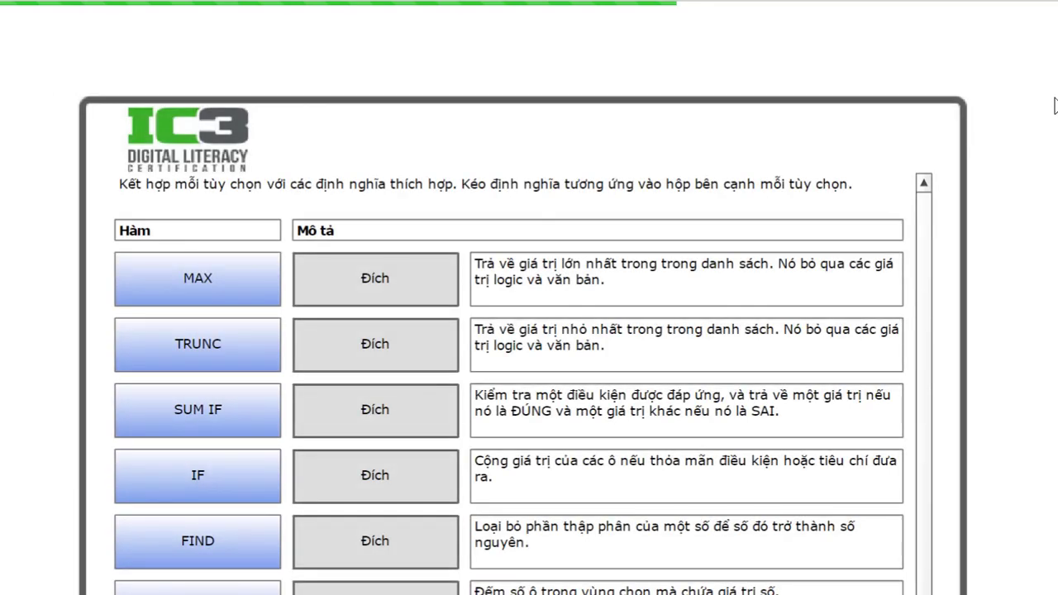
- Match MAX, MIN, IF, SUM IF, TRUNC, COUNT and FIND to their descriptions and submit
scroll(1043, 161, "down", 2)
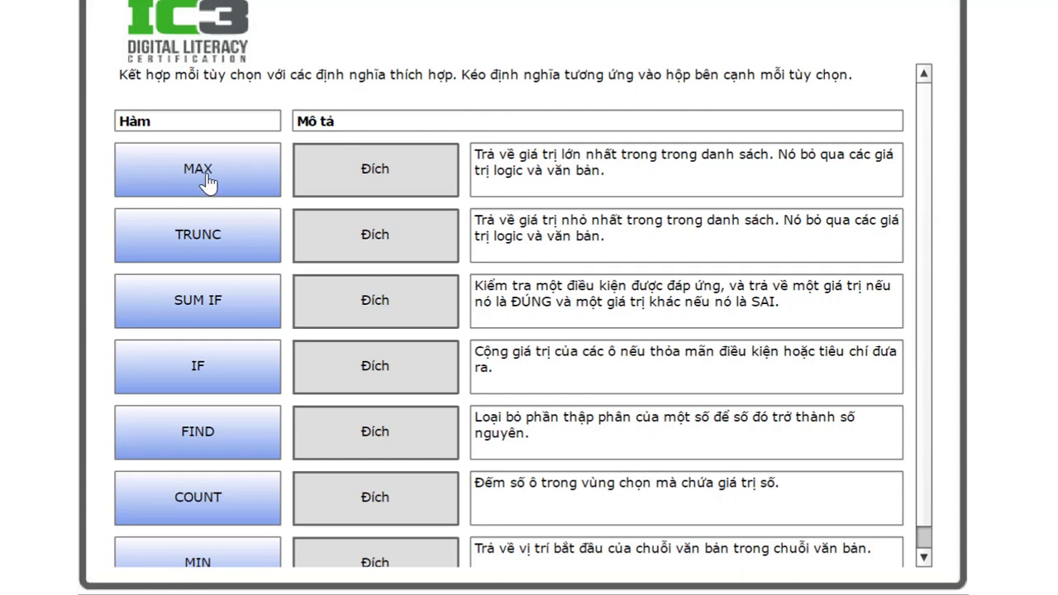
left_click_drag(207, 182, 382, 168)
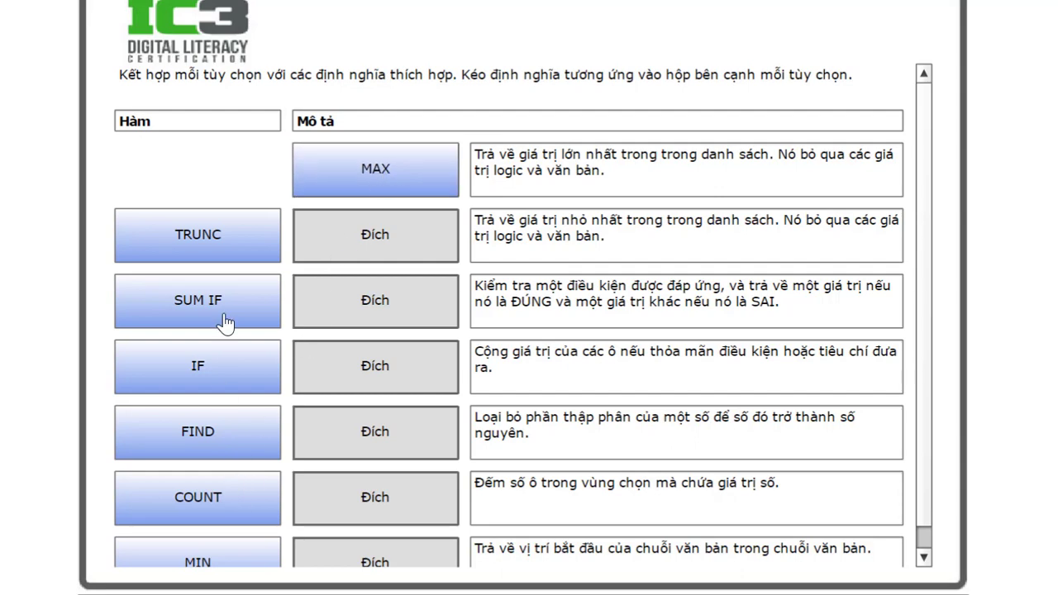
left_click_drag(213, 560, 388, 229)
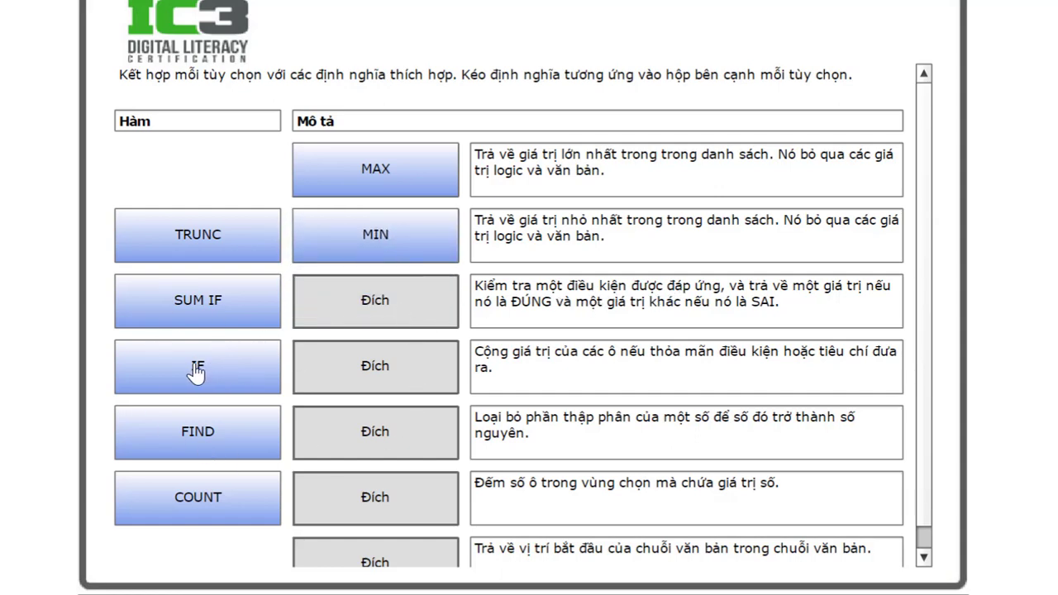
left_click_drag(195, 365, 359, 296)
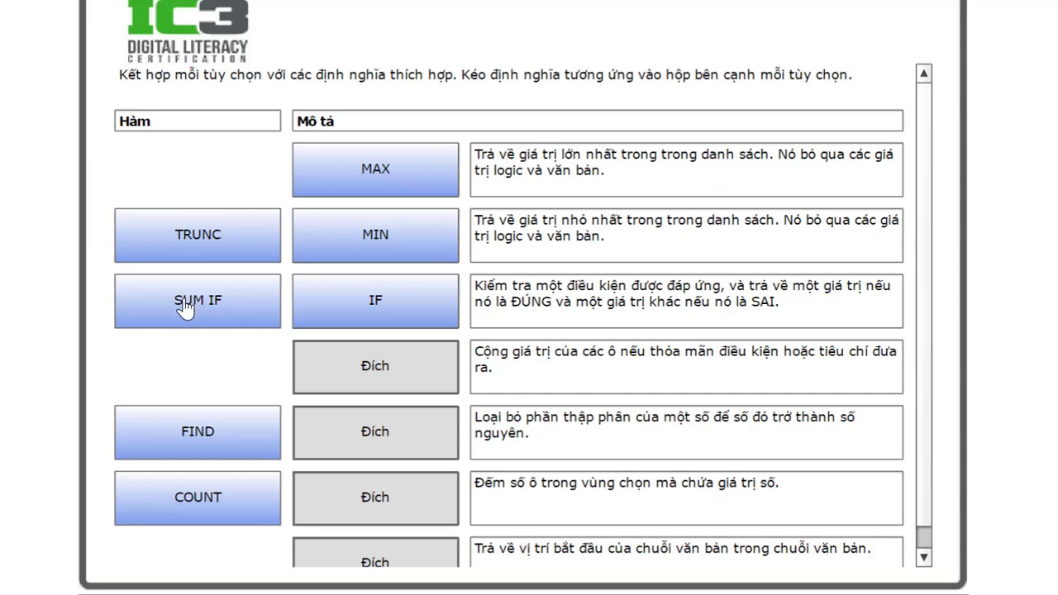
left_click_drag(185, 306, 360, 360)
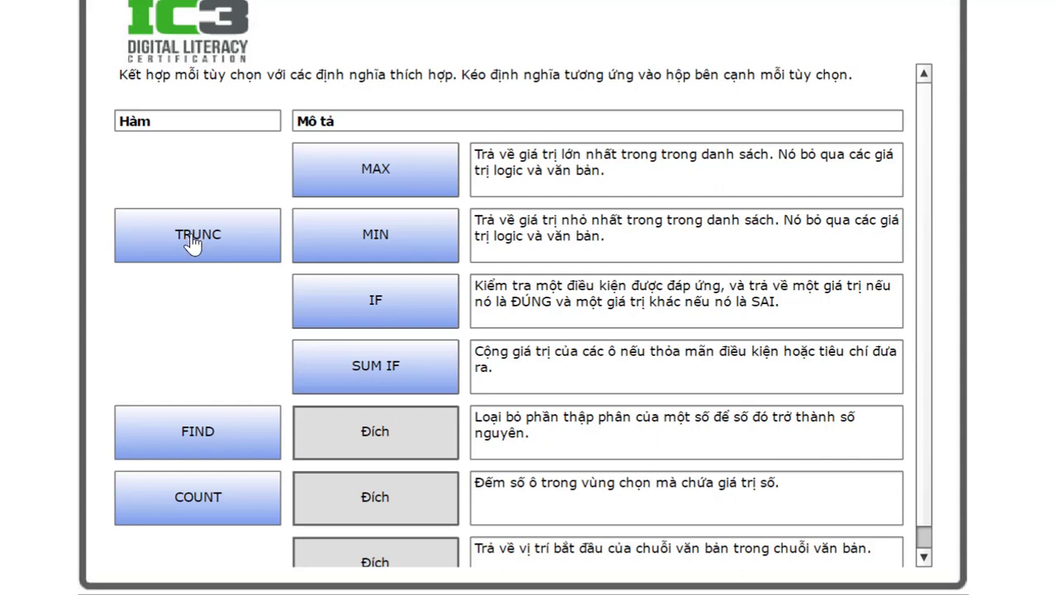
left_click_drag(194, 238, 376, 432)
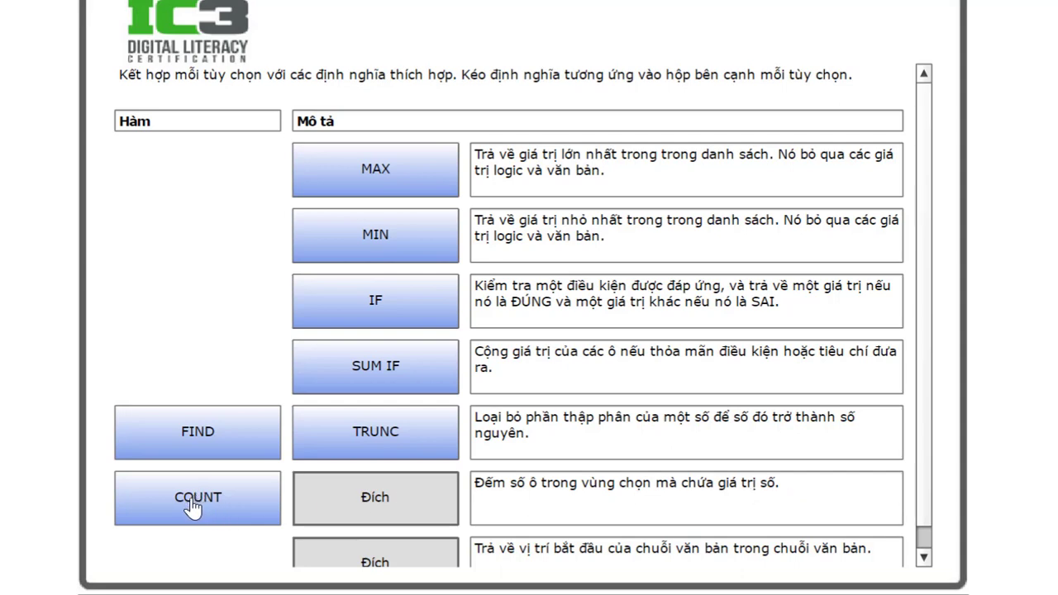
left_click_drag(190, 501, 366, 498)
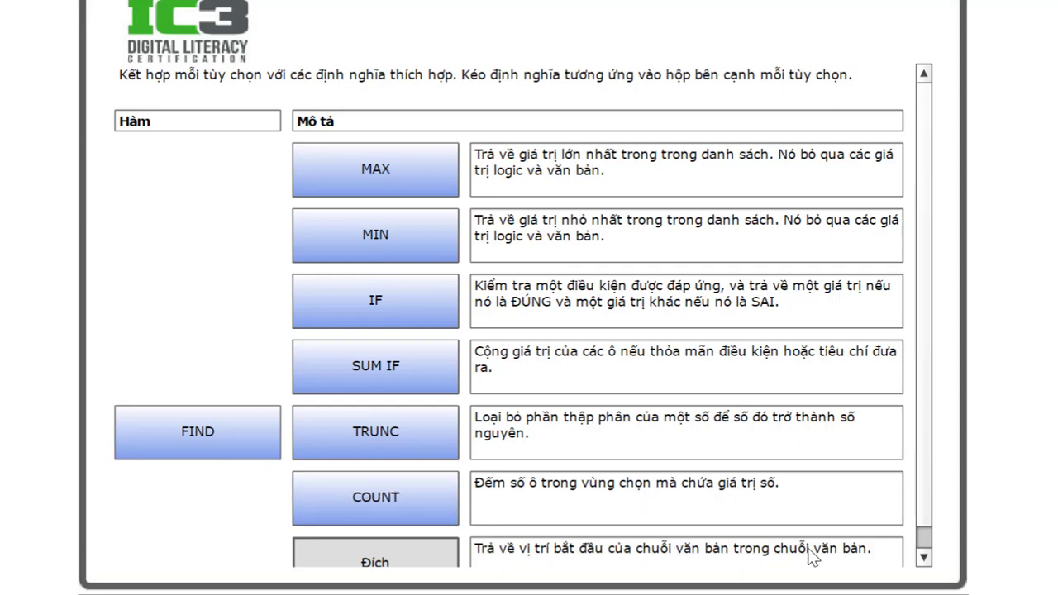
left_click_drag(184, 432, 366, 552)
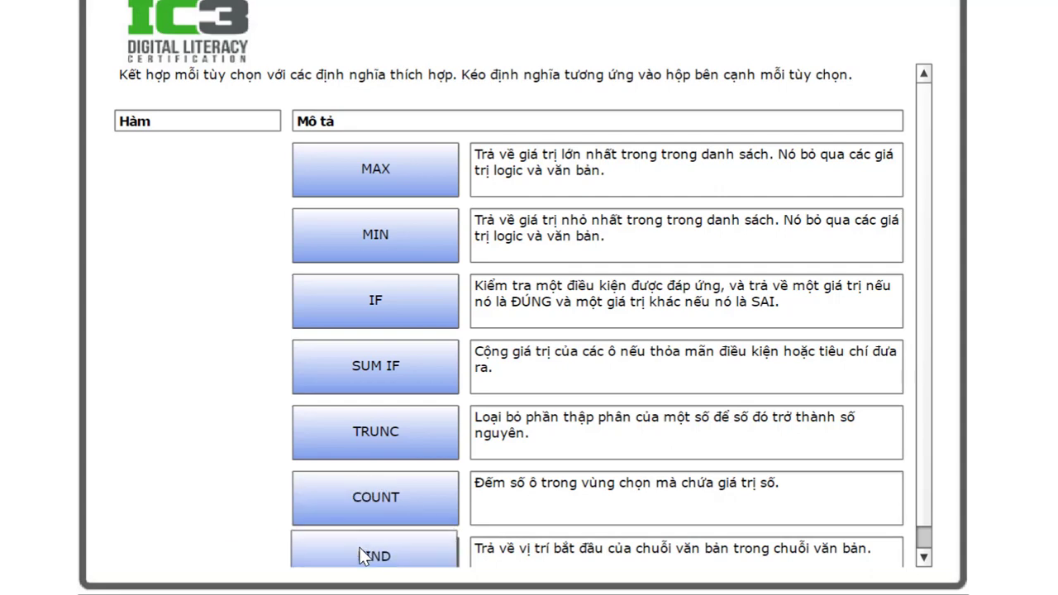
scroll(435, 535, "down", 3)
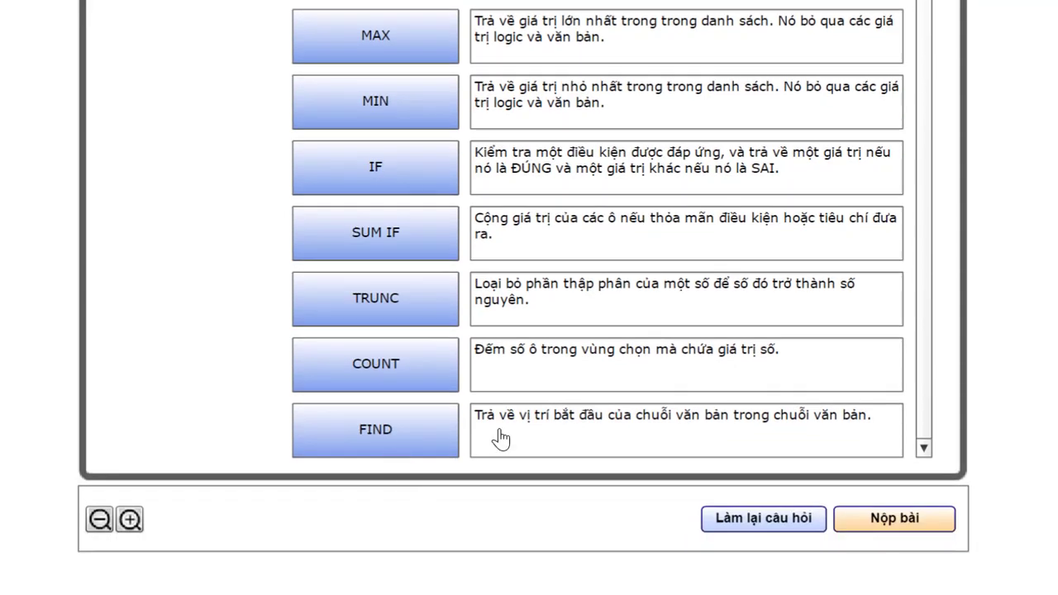
left_click(880, 519)
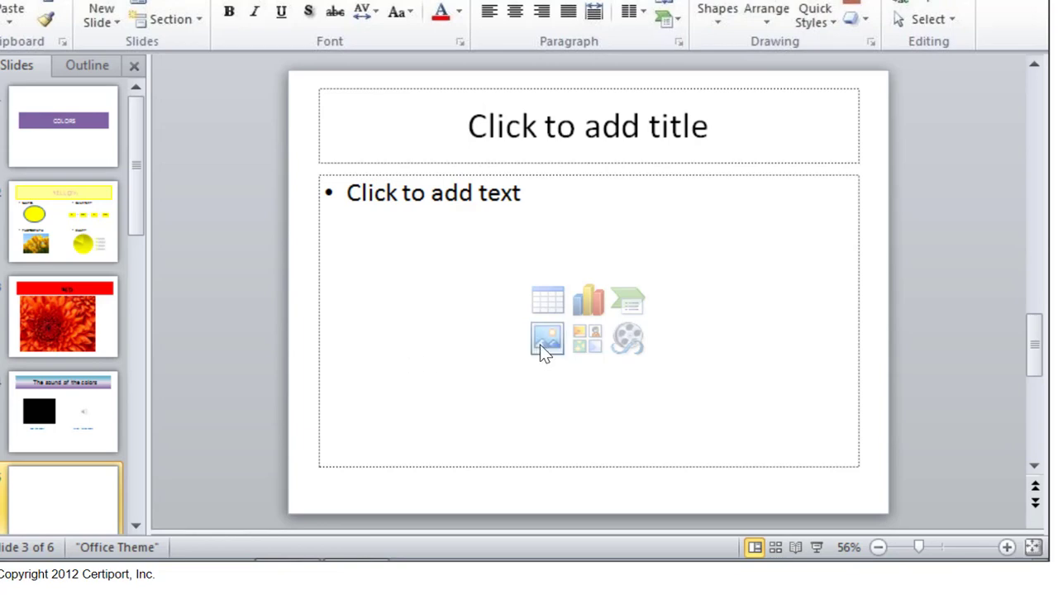
- Insert a 3-column table into the slide 5 content placeholder of Colors
left_click(546, 304)
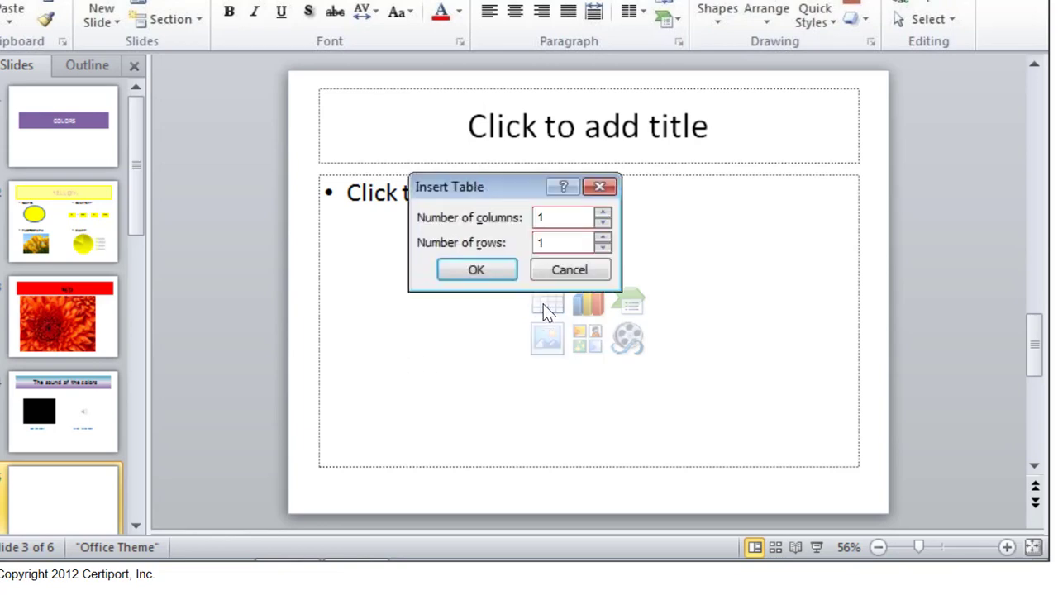
double_click(558, 220)
type("3")
double_click(551, 242)
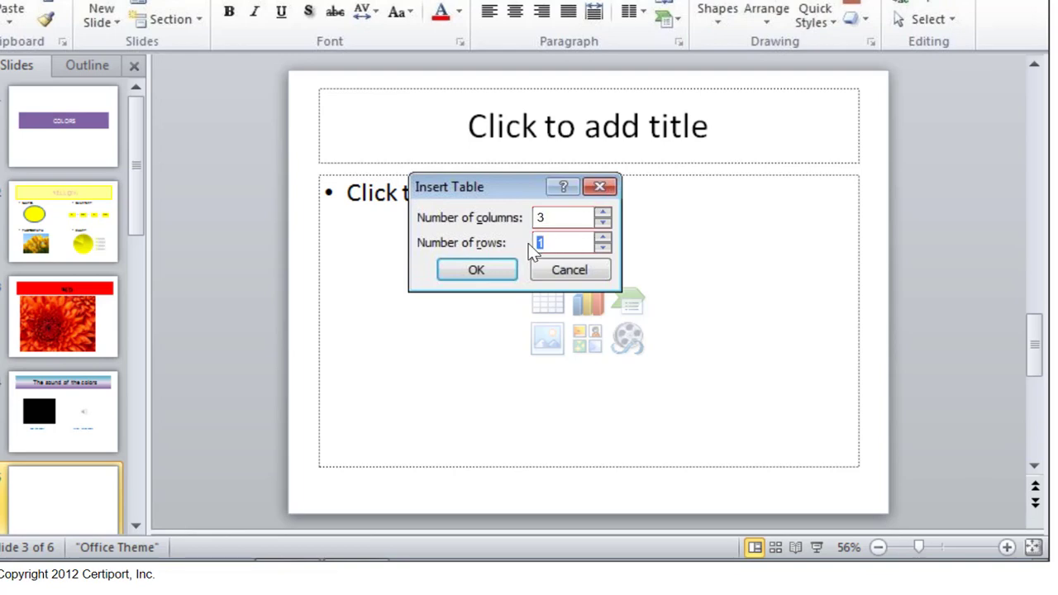
left_click(477, 270)
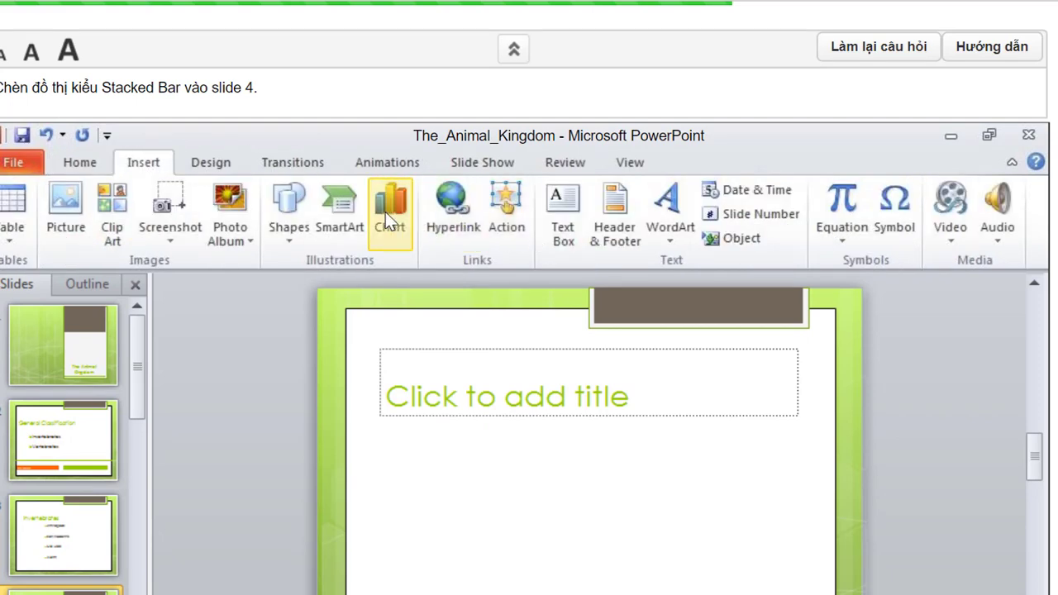
- Insert a Stacked Bar chart onto slide 4 of The_Animal_Kingdom
left_click(385, 214)
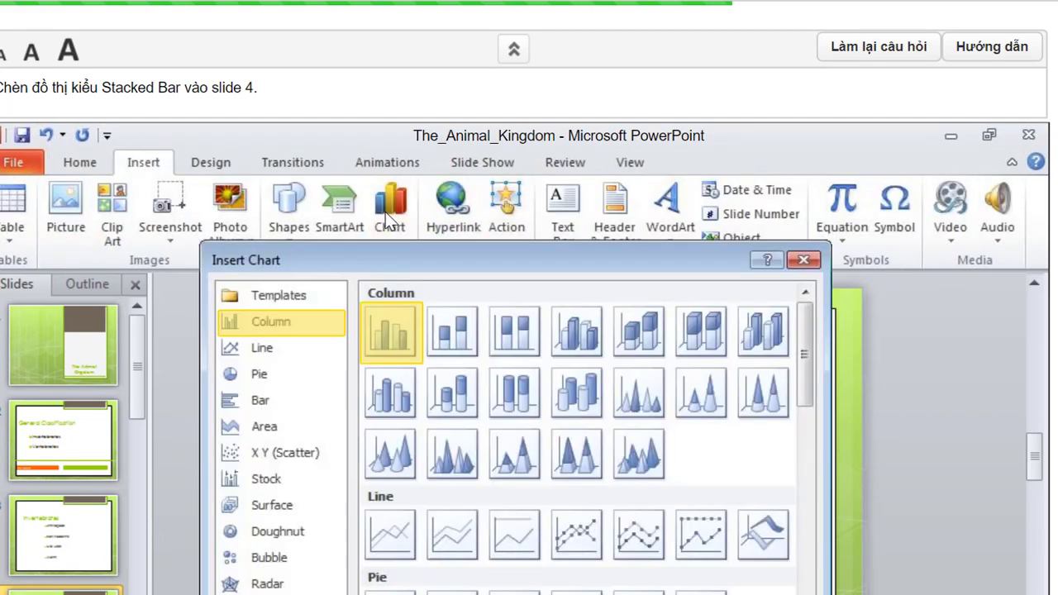
left_click(266, 401)
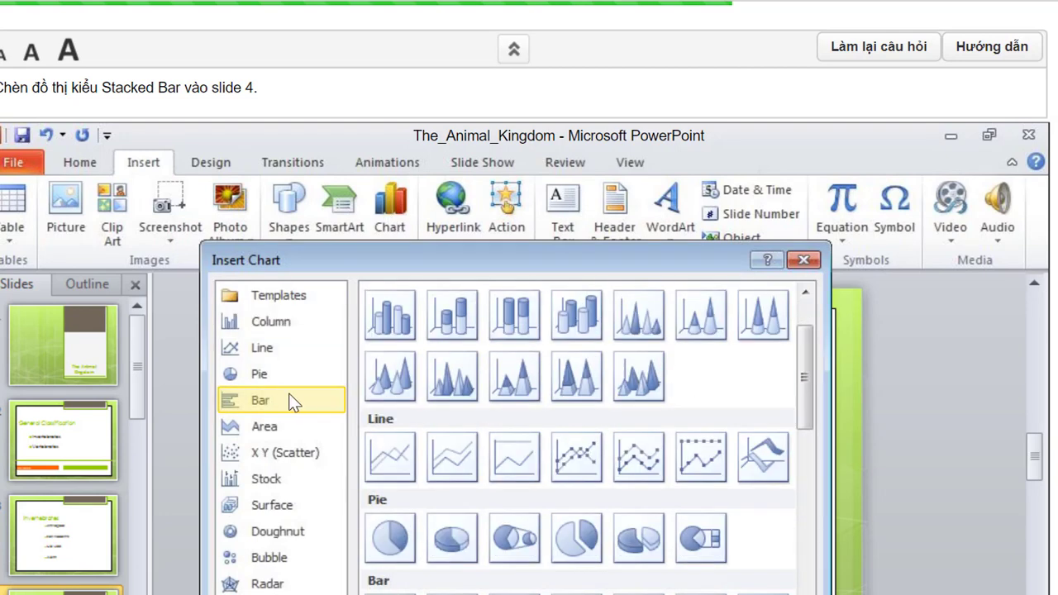
scroll(447, 471, "down", 1)
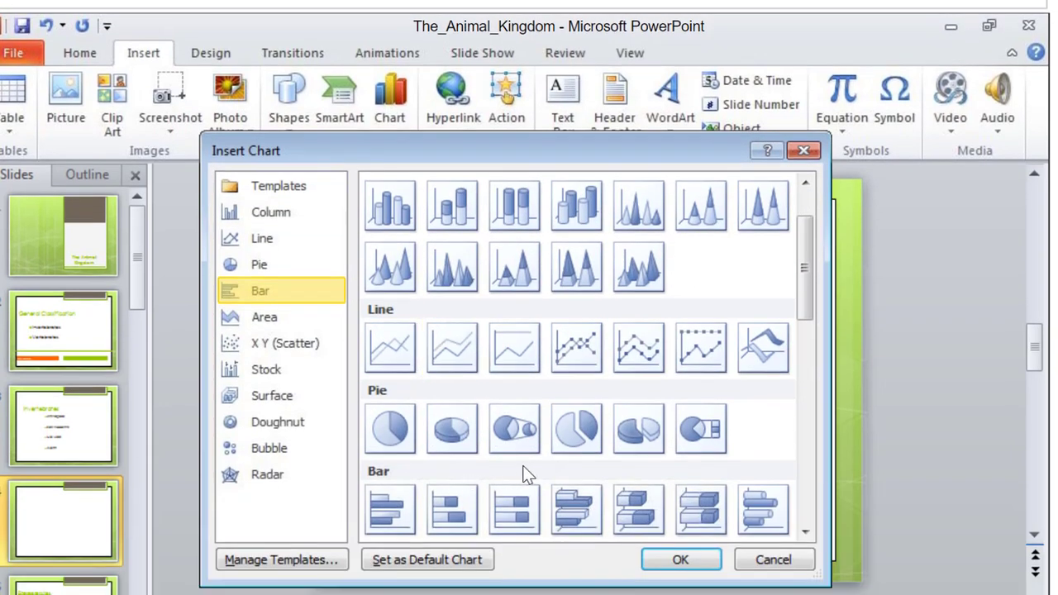
left_click(448, 495)
left_click(679, 560)
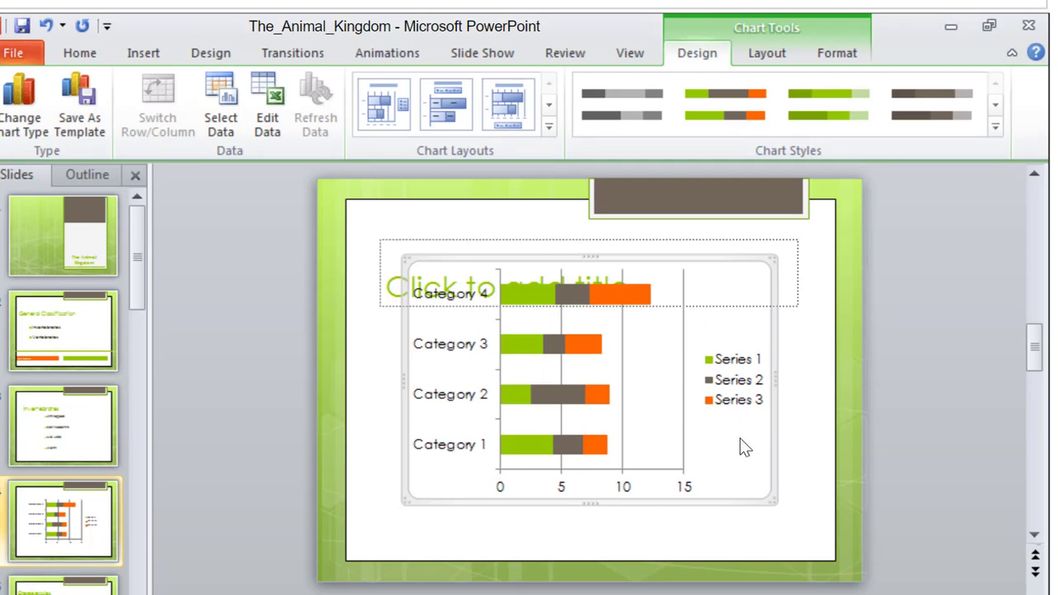
scroll(739, 438, "up", 2)
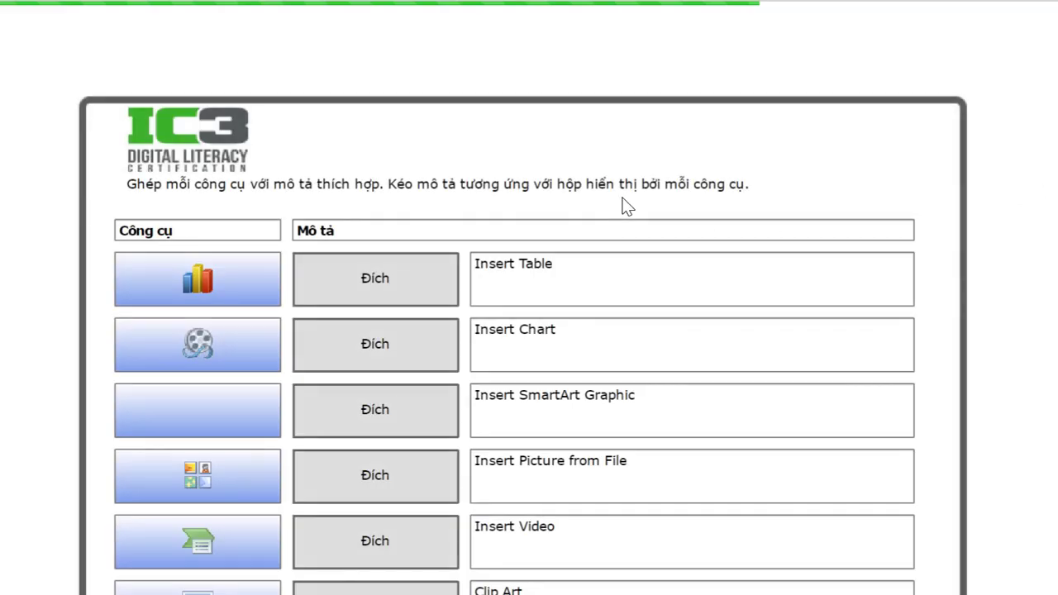
- Match the Table, Chart, SmartArt, Picture, Video and Clip Art icons to descriptions and submit
scroll(608, 225, "down", 1)
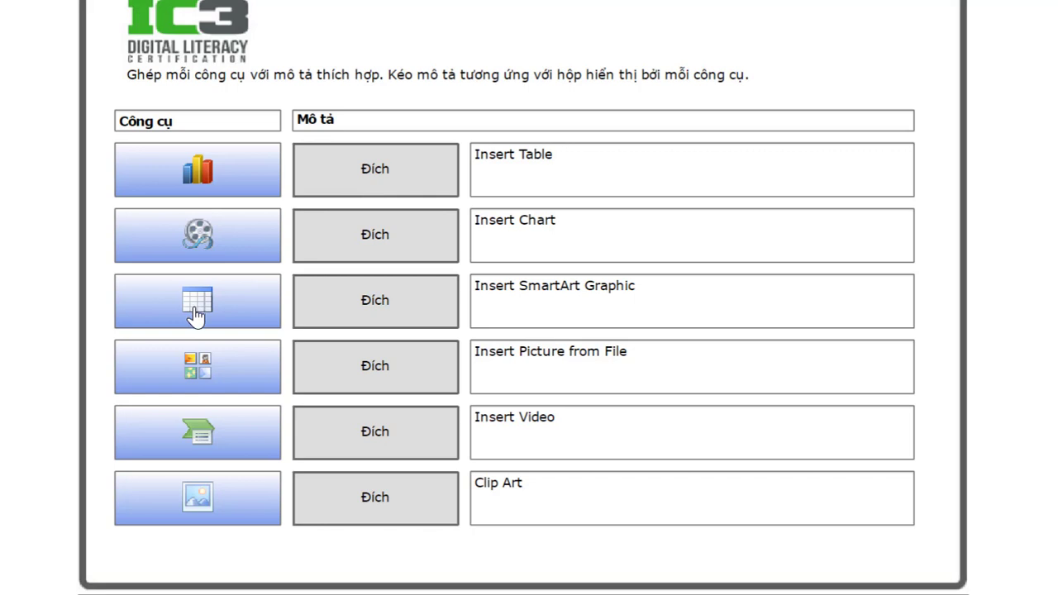
left_click_drag(198, 314, 368, 175)
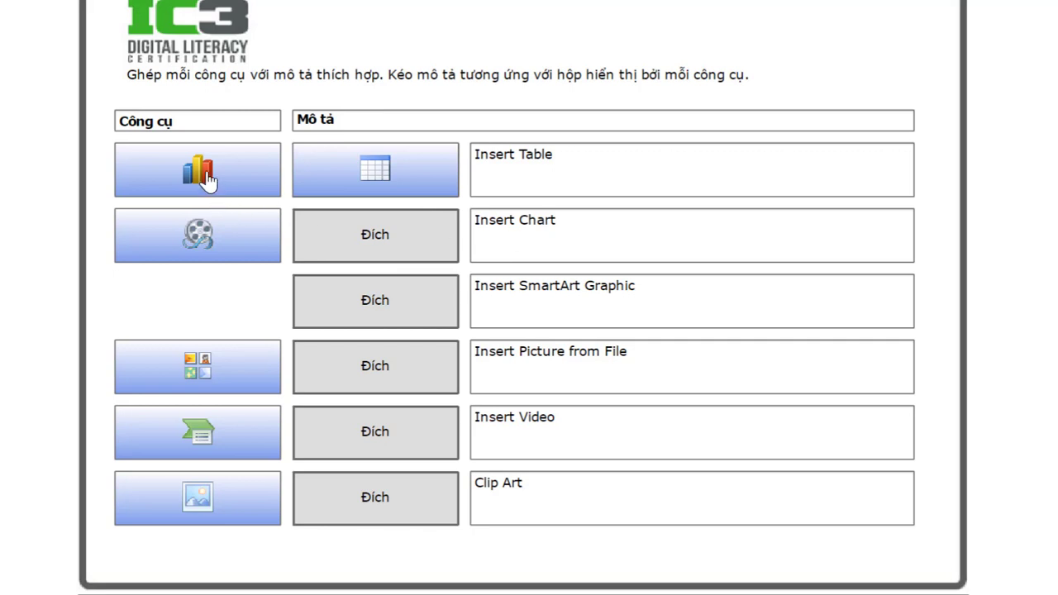
left_click_drag(203, 177, 378, 238)
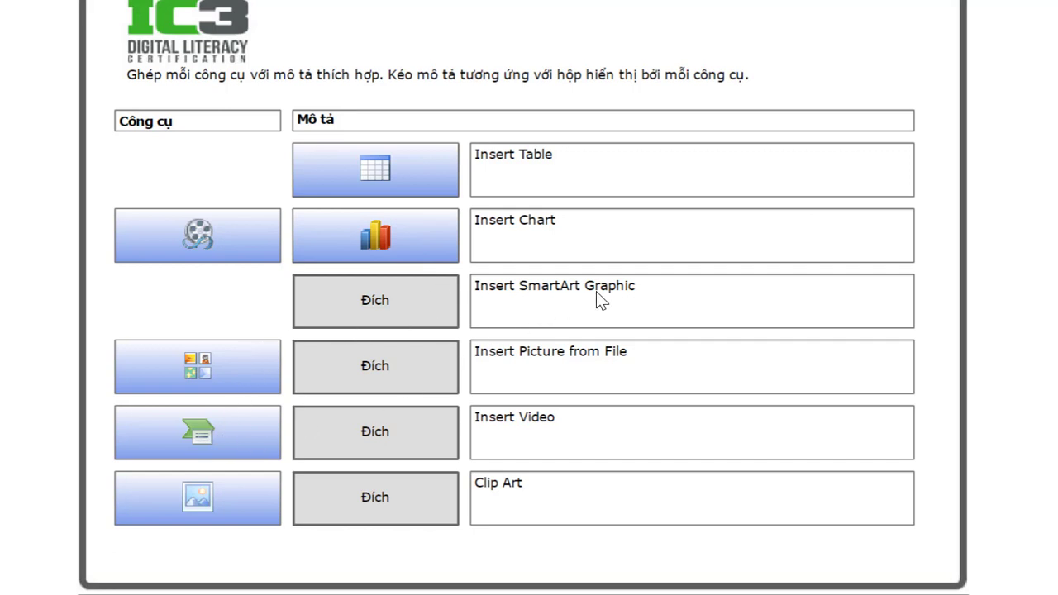
left_click_drag(343, 349, 381, 308)
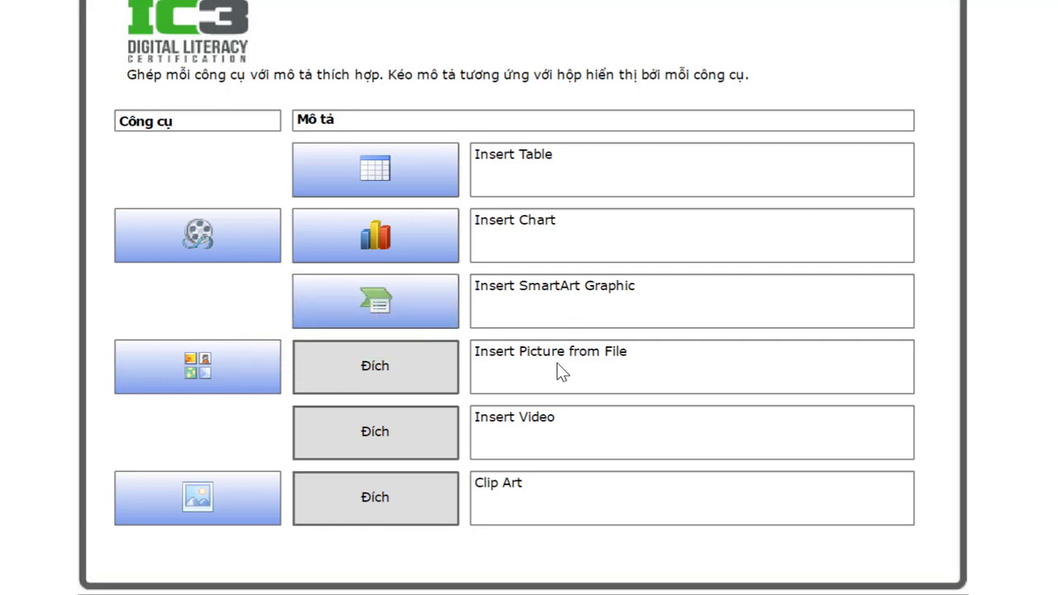
left_click_drag(198, 501, 378, 364)
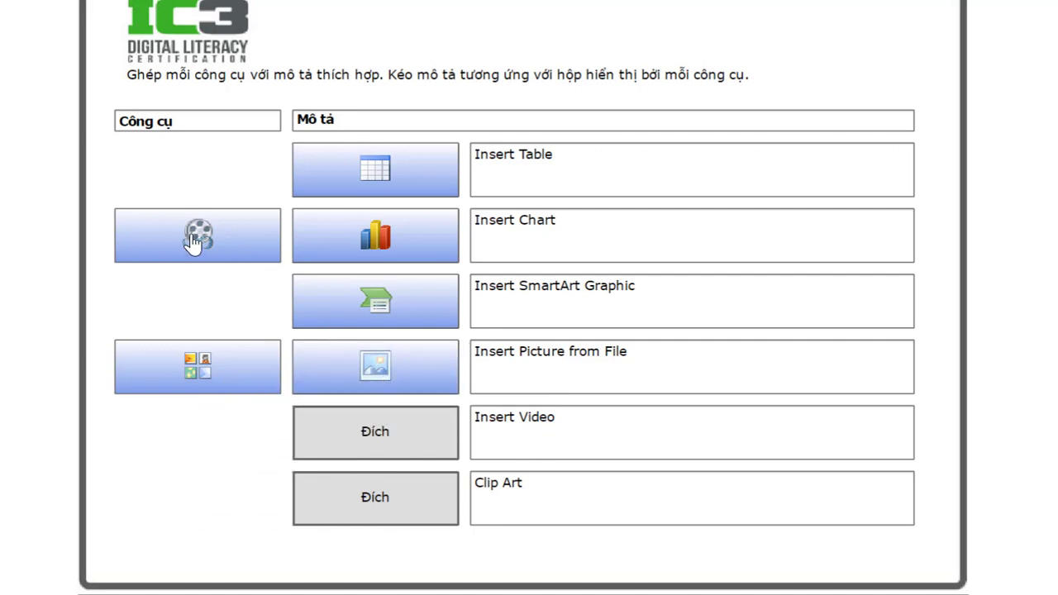
left_click_drag(198, 239, 374, 433)
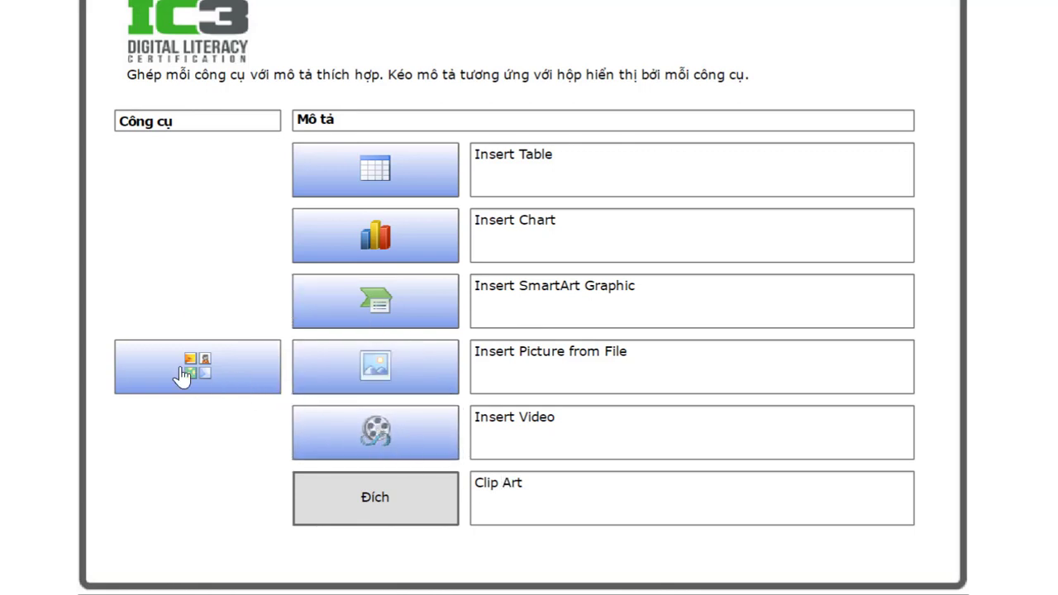
left_click_drag(190, 370, 364, 491)
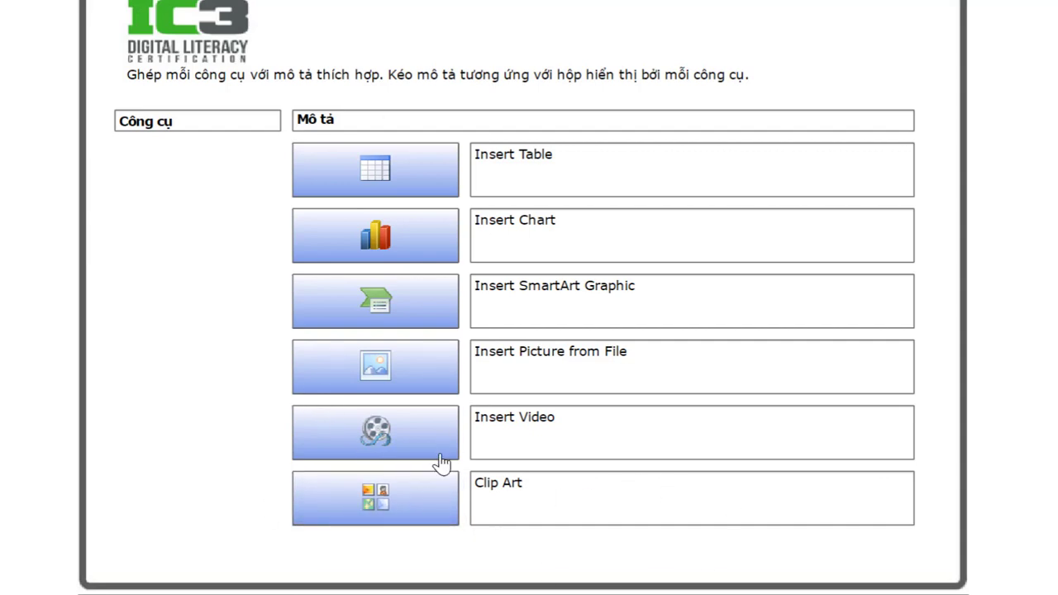
scroll(850, 499, "down", 2)
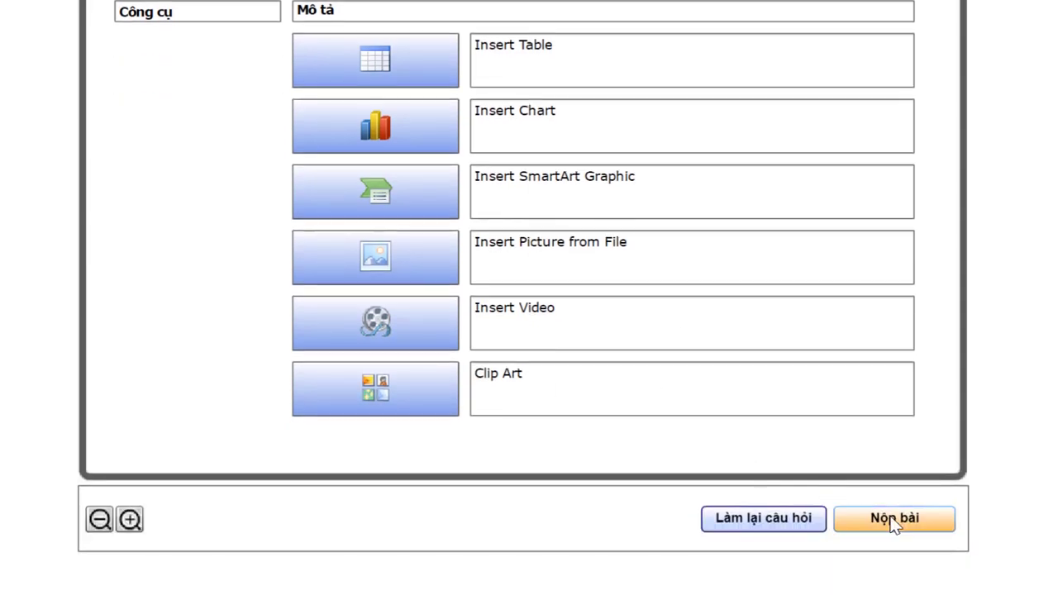
left_click(894, 519)
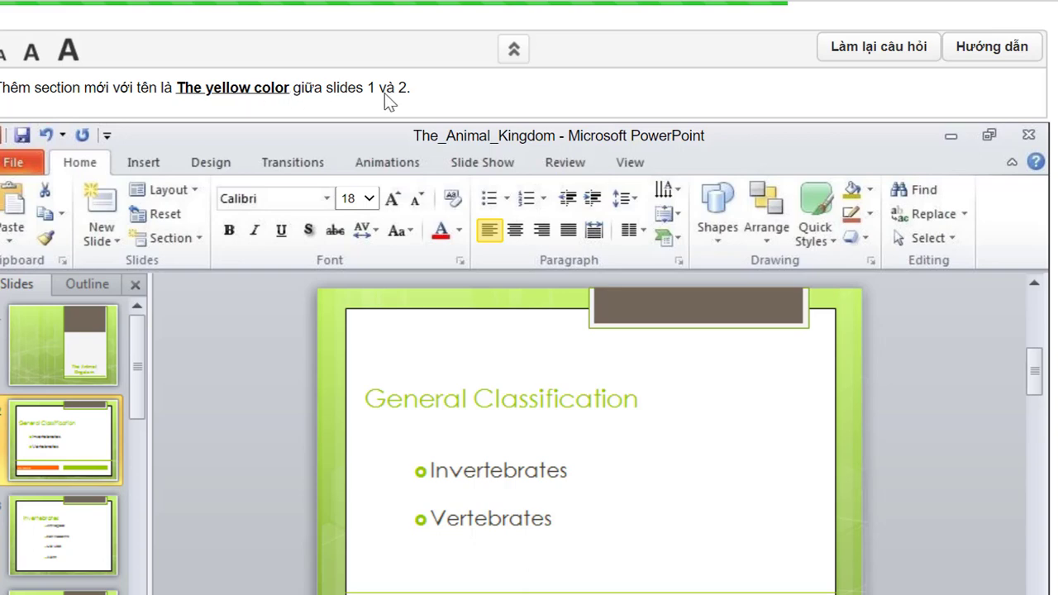
- Add a new section starting at slide 2
left_click(36, 444)
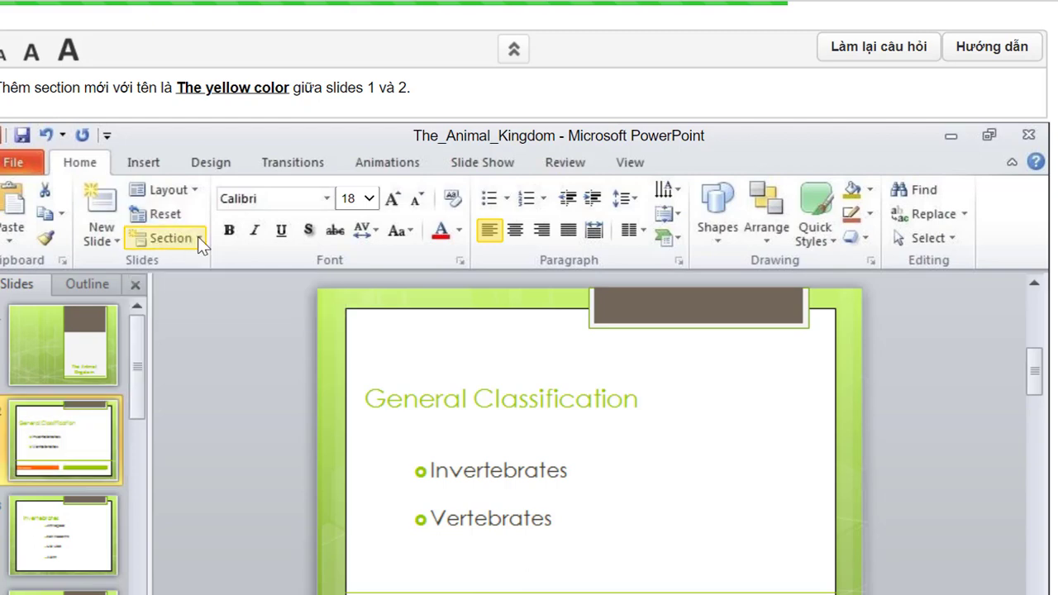
left_click(197, 236)
left_click(179, 266)
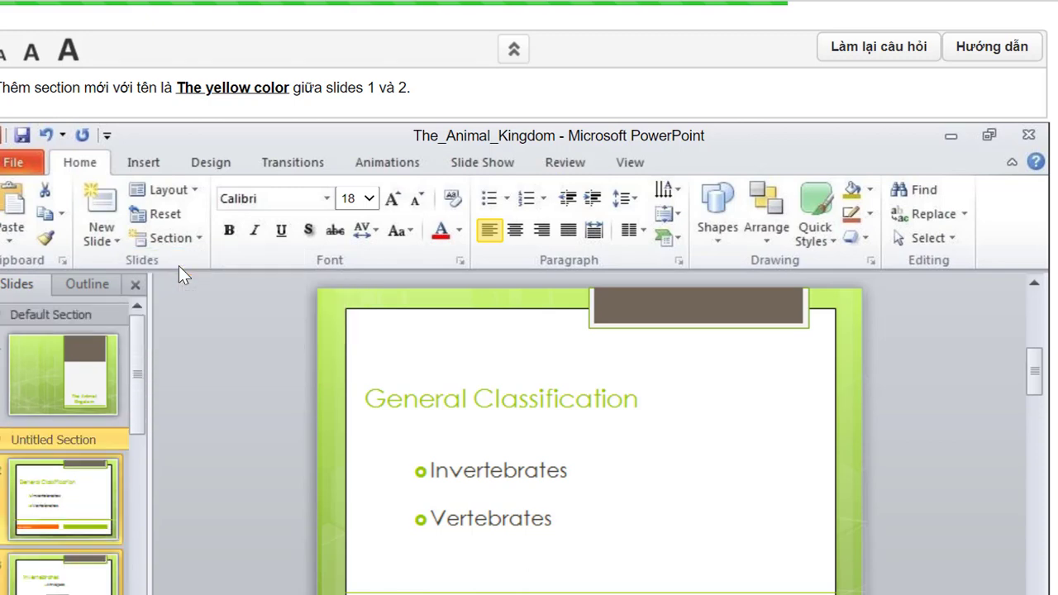
- Rename the untitled section to 'The yellow color'
right_click(44, 437)
left_click(99, 450)
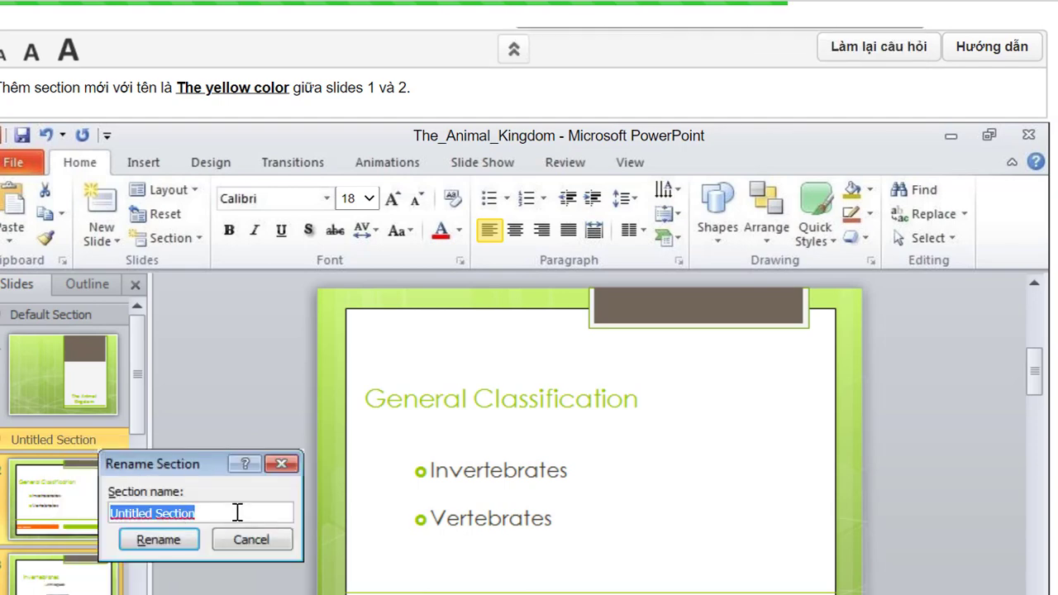
type("The")
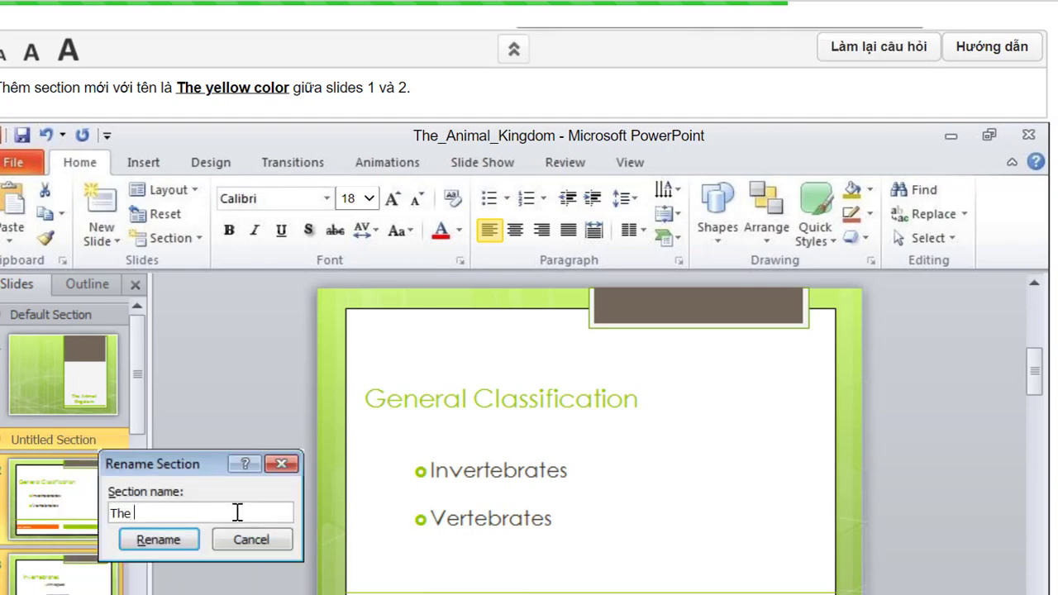
type(" yellow color")
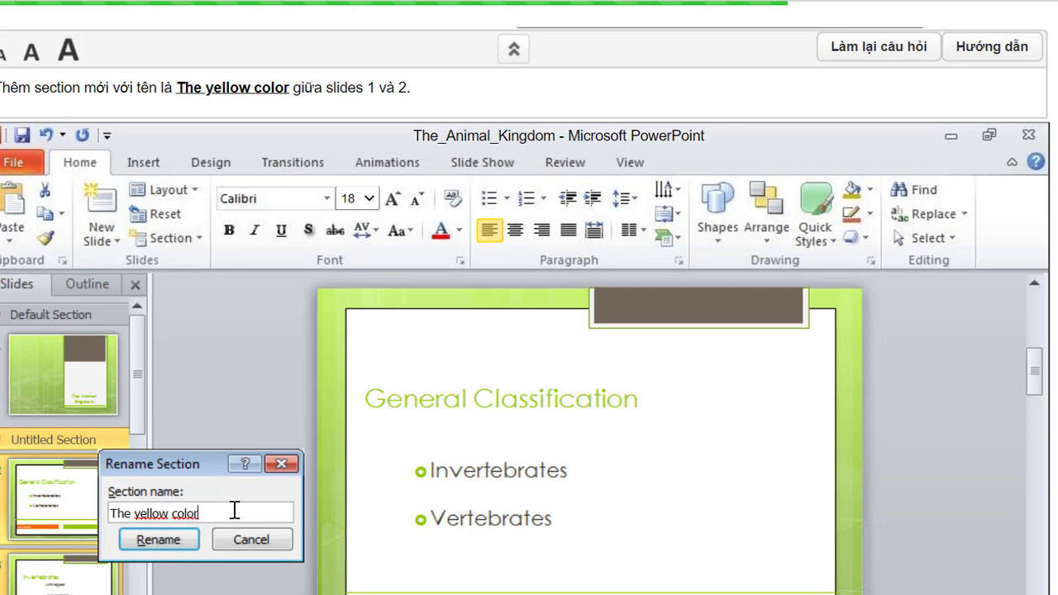
left_click(158, 541)
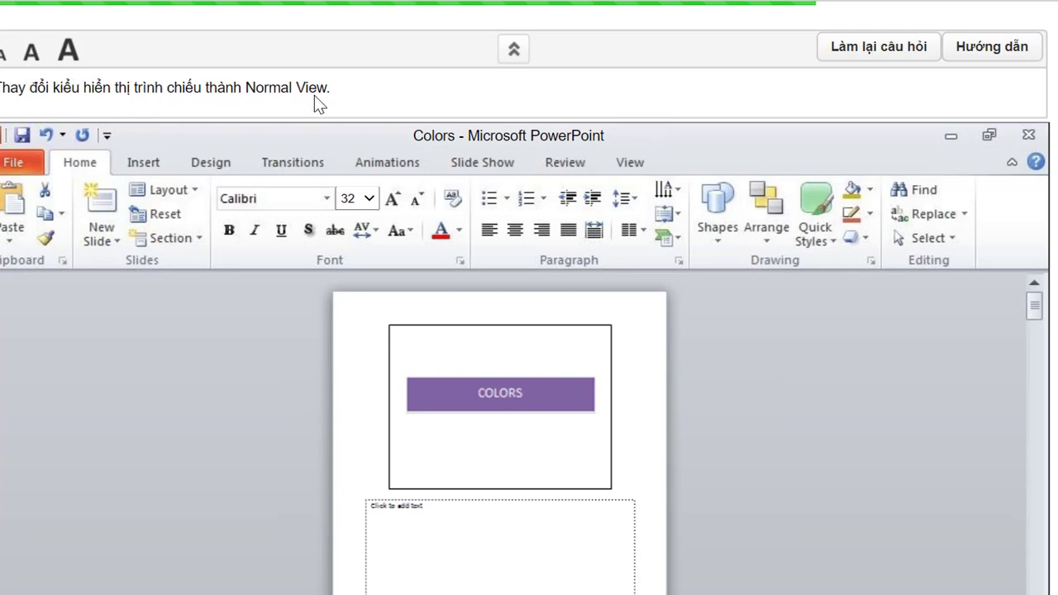
- Choose Normal under the View tab's Presentation Views to leave Notes Page view
left_click(629, 163)
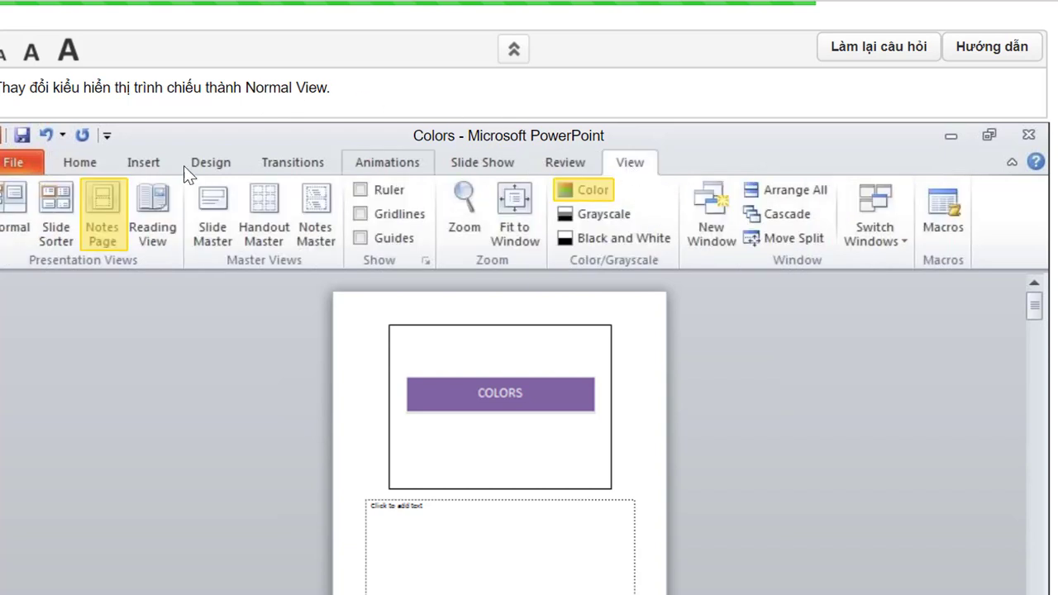
left_click(6, 223)
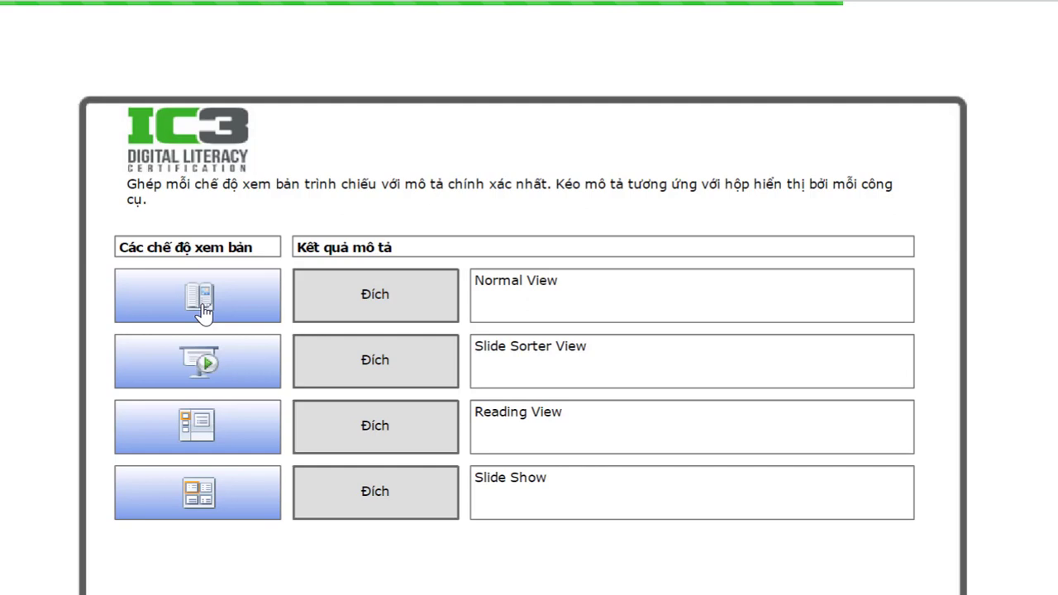
- Pair the Reading View, Slide Show, Normal and Slide Sorter icons with their view names and submit
left_click_drag(203, 307, 213, 312)
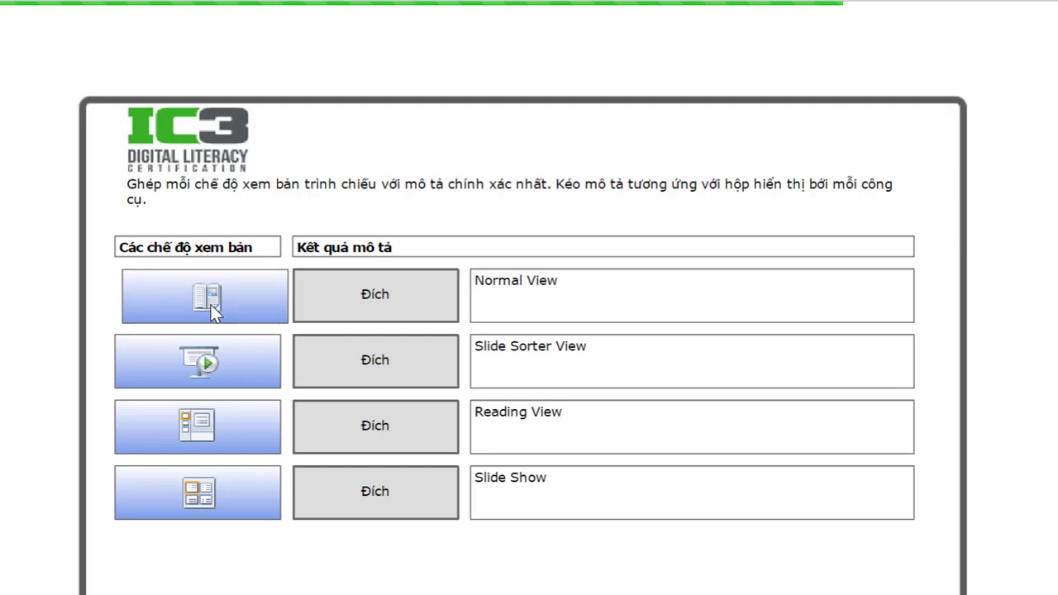
left_click_drag(214, 312, 368, 438)
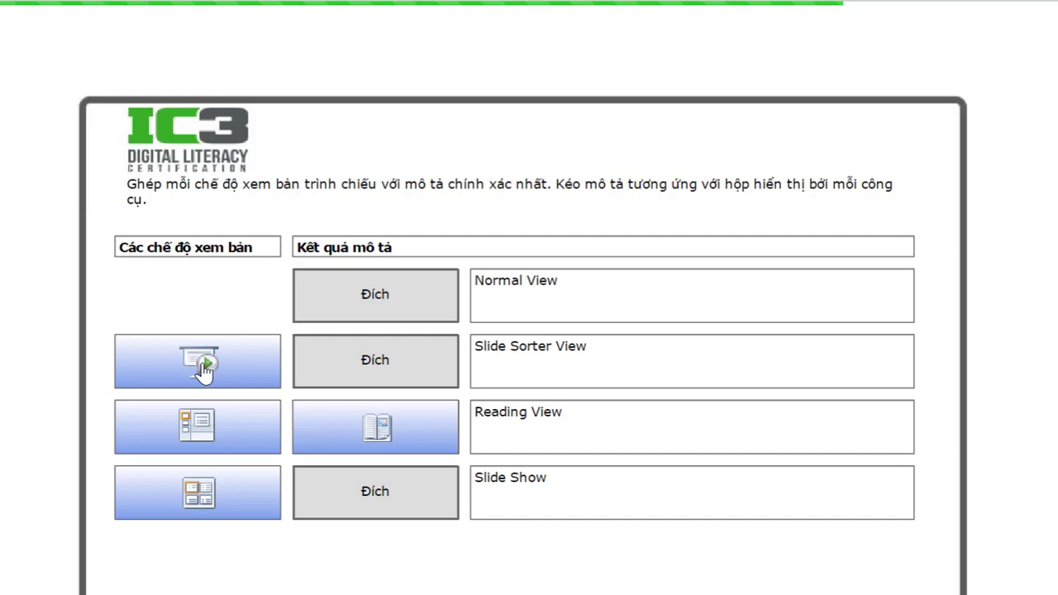
left_click_drag(203, 369, 373, 493)
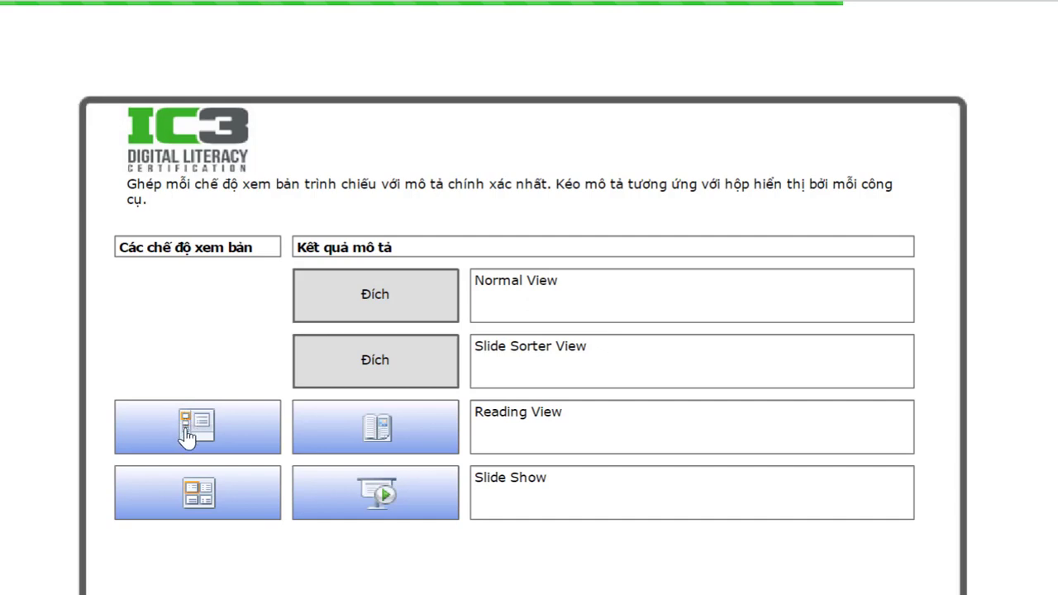
left_click_drag(189, 432, 372, 294)
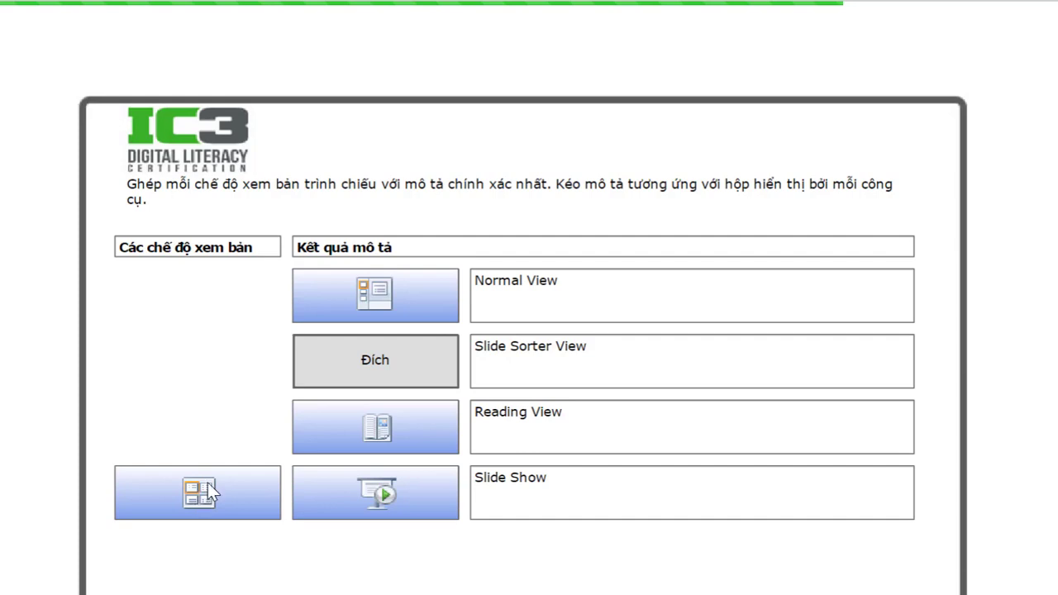
left_click_drag(199, 498, 378, 359)
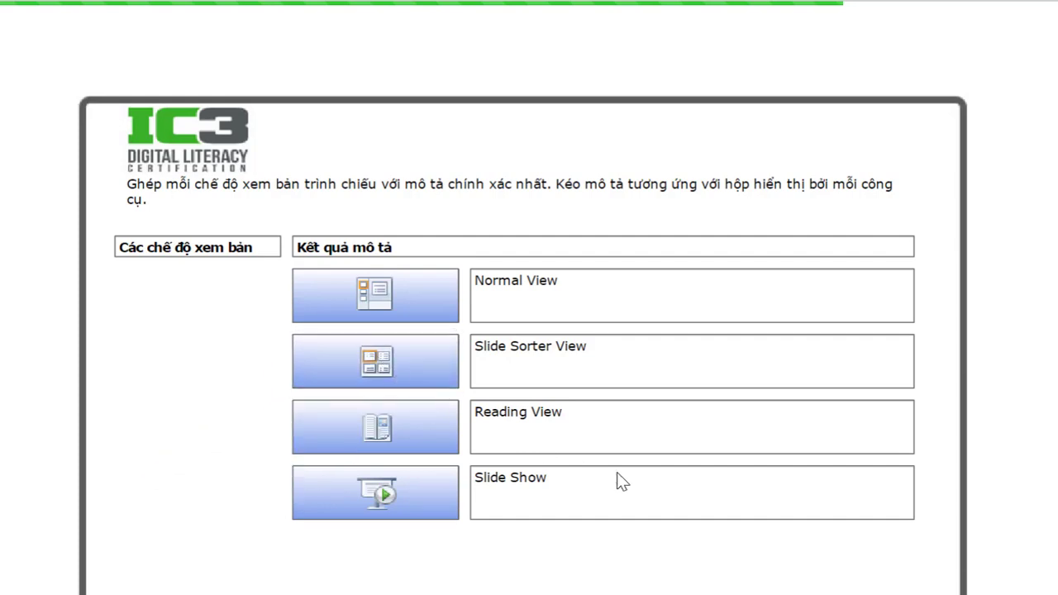
scroll(908, 558, "down", 3)
left_click(889, 529)
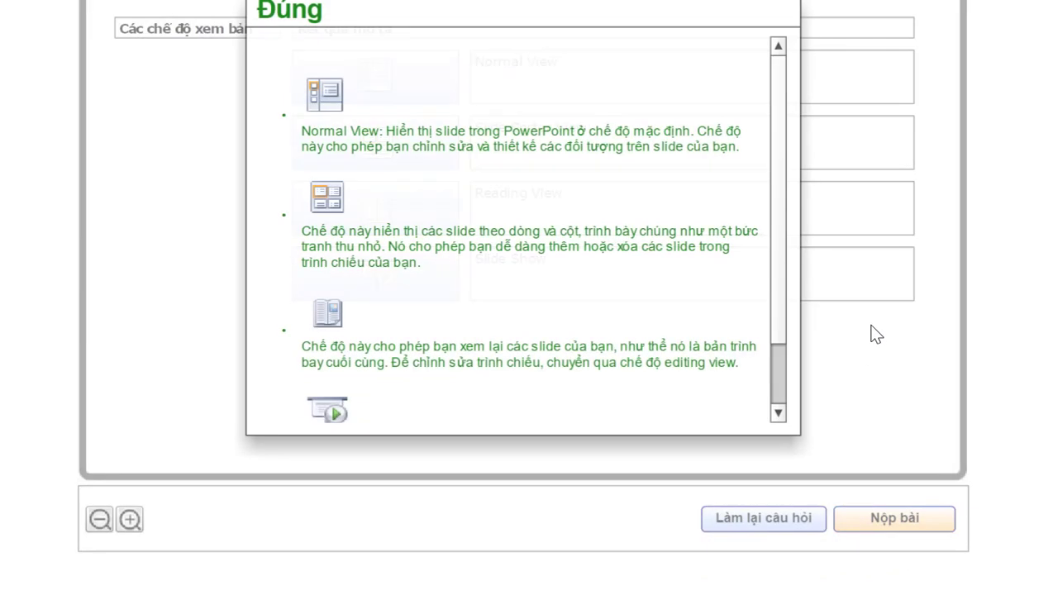
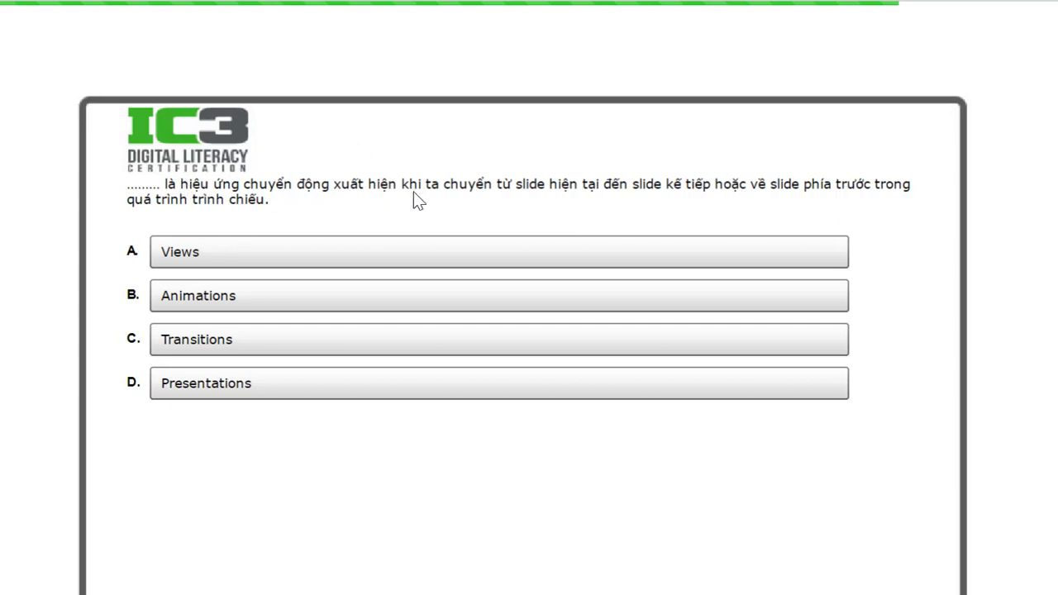
- Answer the slide-change effect question with C. Transitions and submit it
left_click(198, 350)
scroll(912, 555, "down", 2)
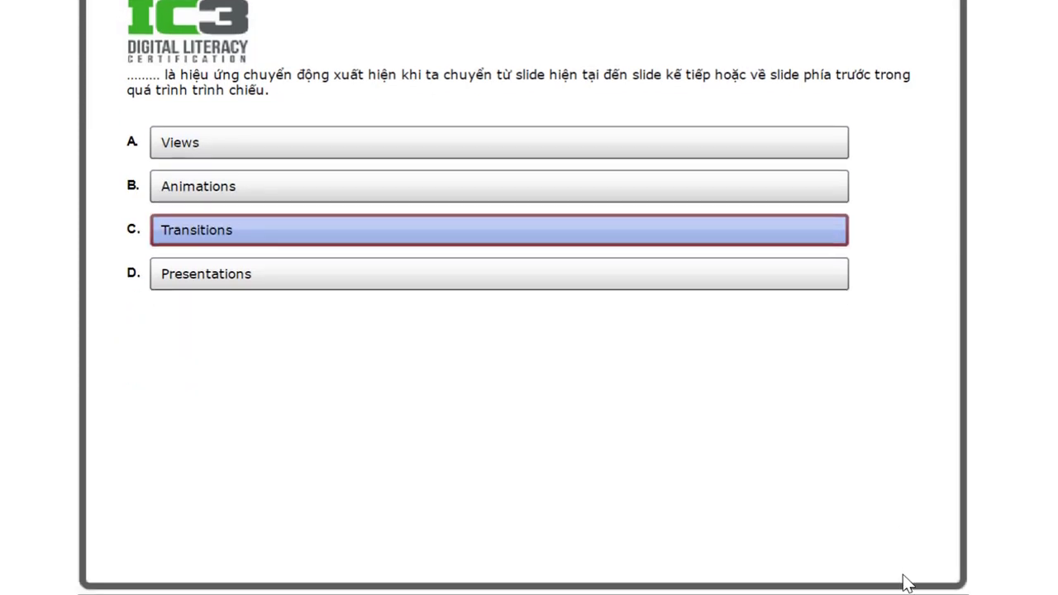
scroll(907, 583, "down", 2)
left_click(881, 516)
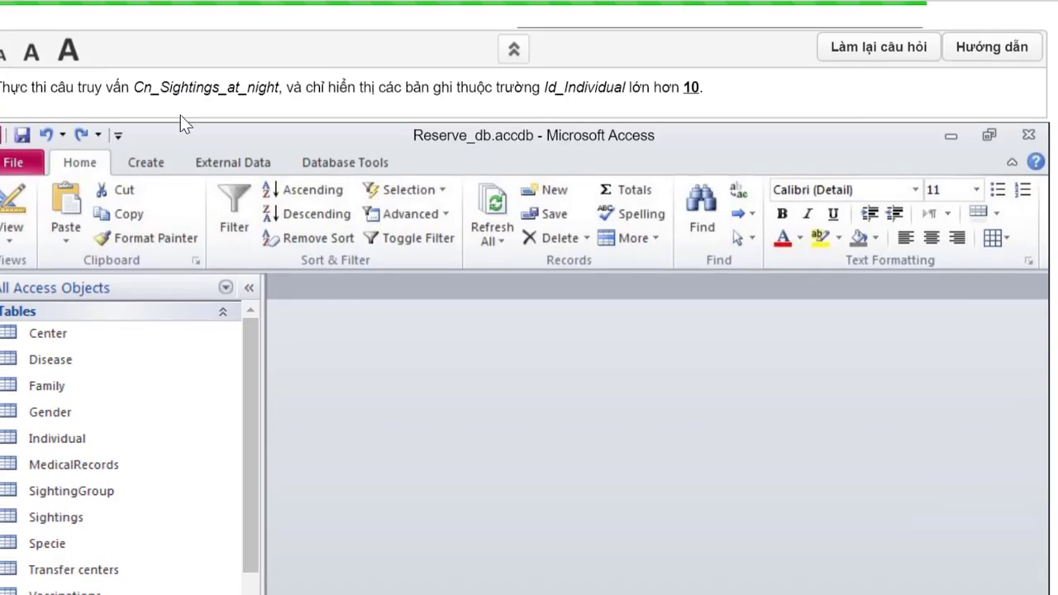
- Run the Cn_Sightings_at_night query and filter out Id_Individual 4, leaving only values above 10
scroll(150, 364, "down", 3)
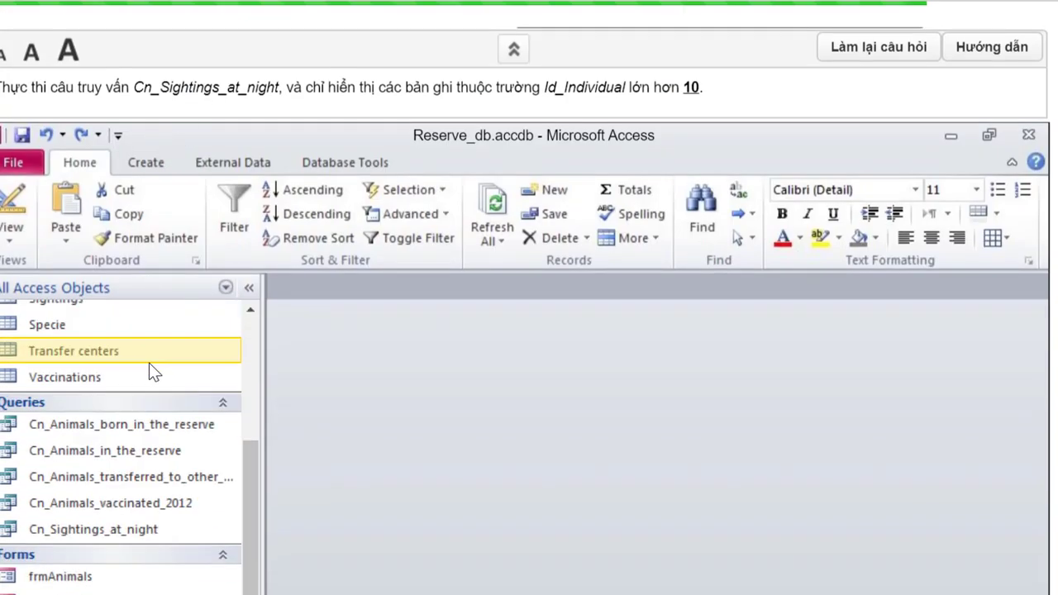
right_click(76, 536)
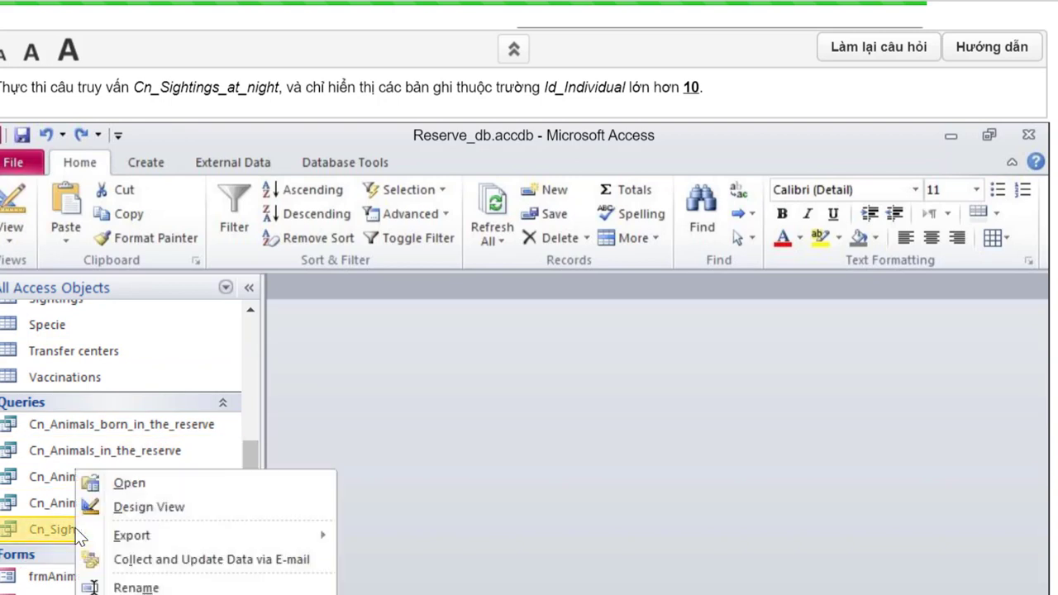
left_click(128, 485)
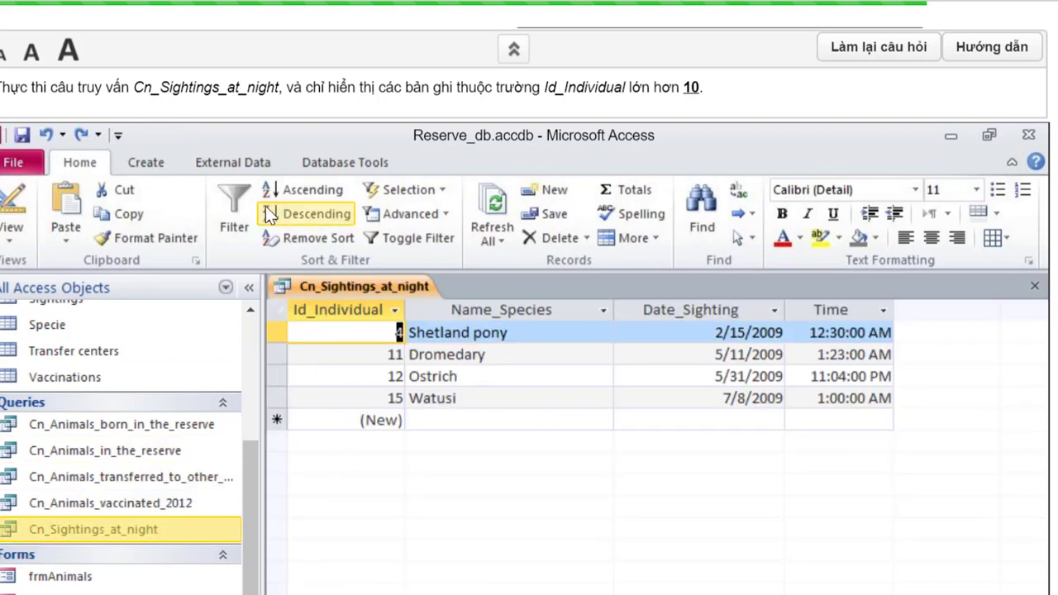
left_click(234, 220)
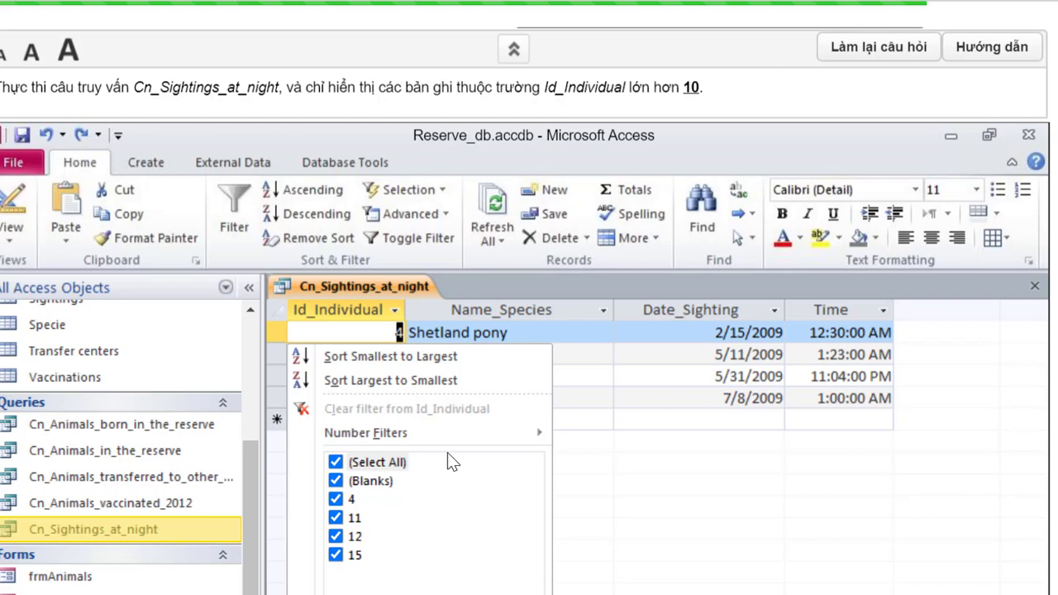
left_click(336, 500)
scroll(363, 508, "down", 1)
left_click(378, 549)
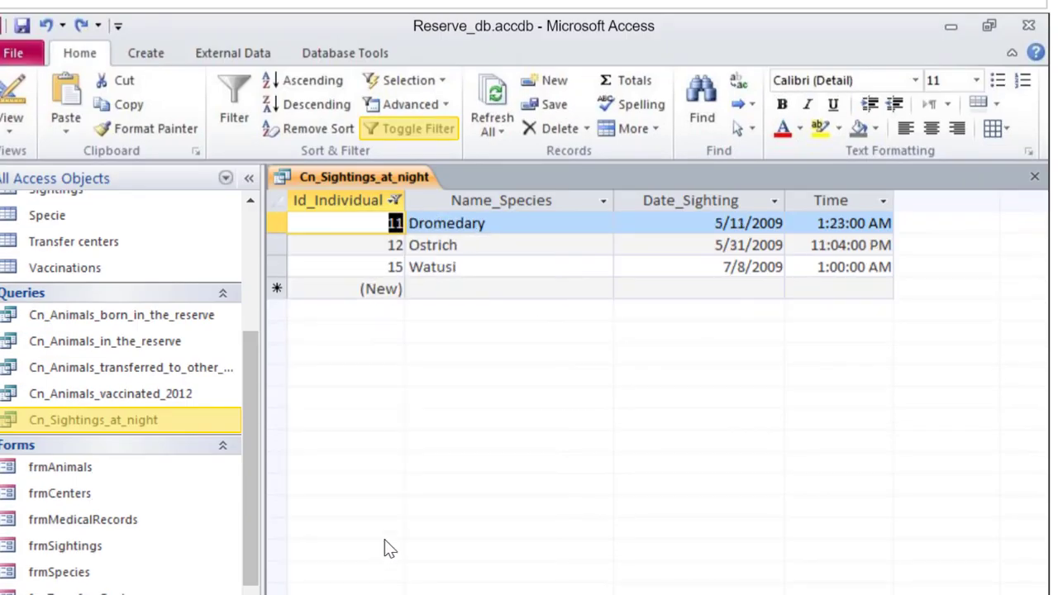
scroll(603, 420, "up", 1)
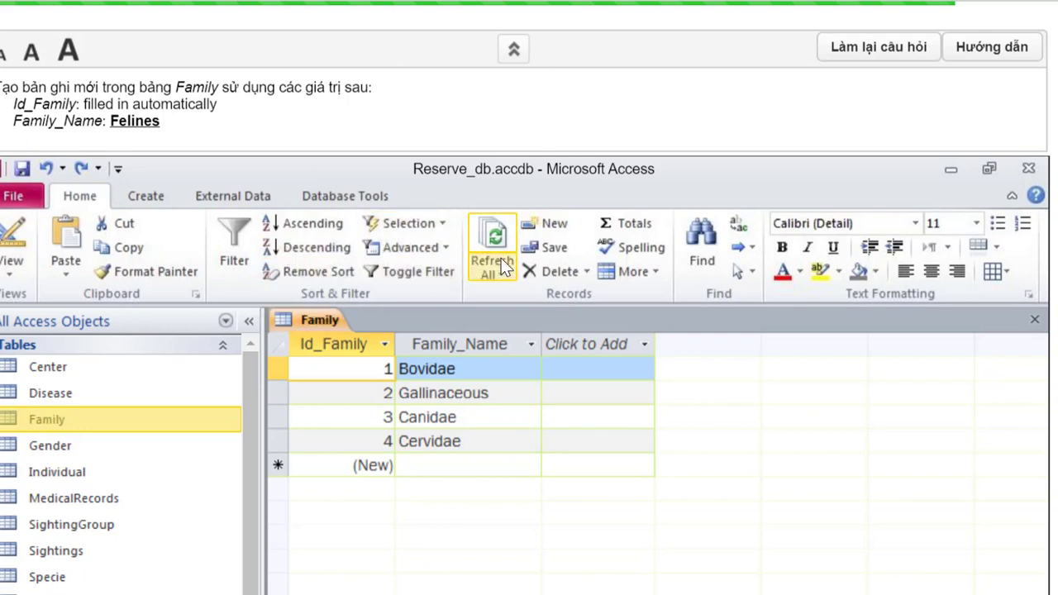
- Add a new Family record with Family_Name 'Felines', which receives Id_Family 5
left_click(551, 225)
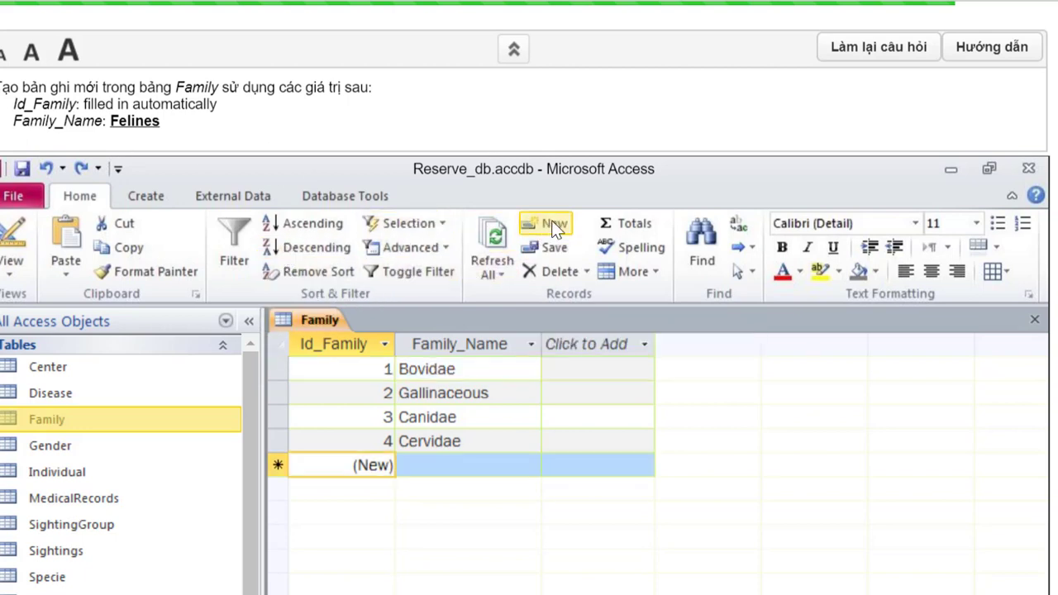
left_click(427, 466)
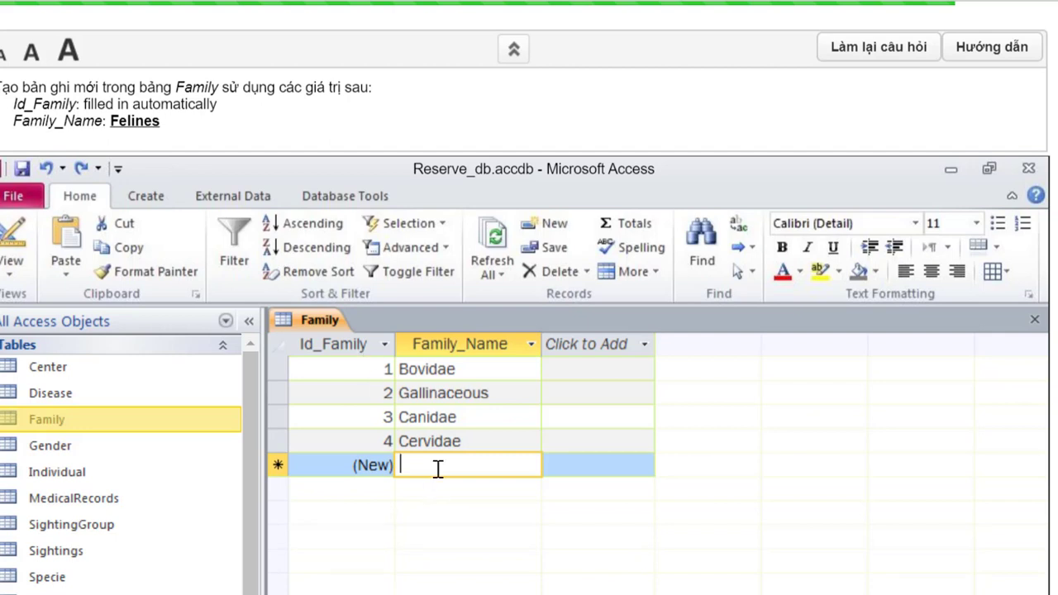
type("Feli")
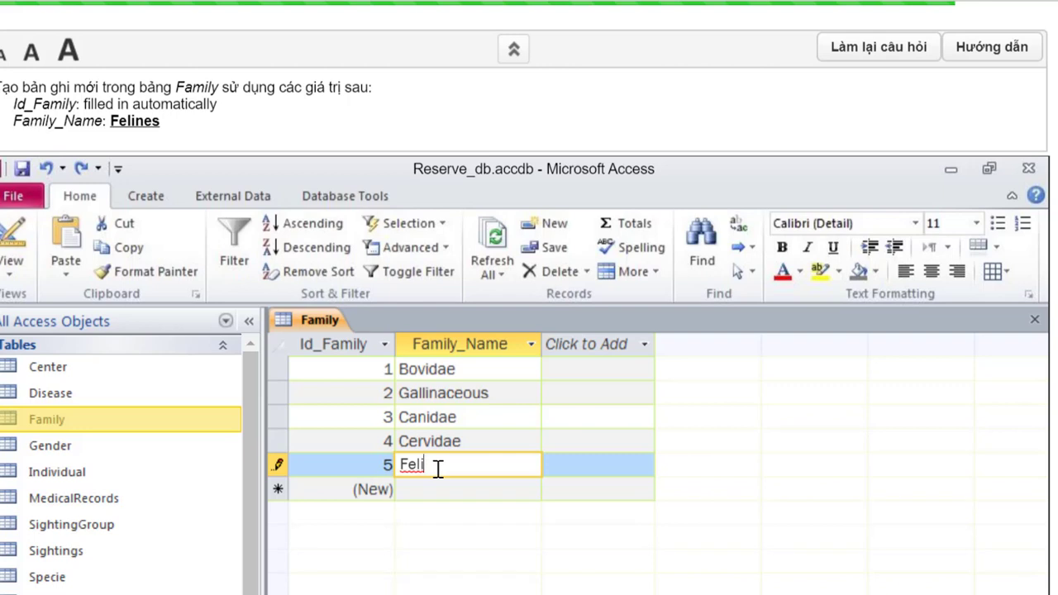
type("nes")
left_click(596, 466)
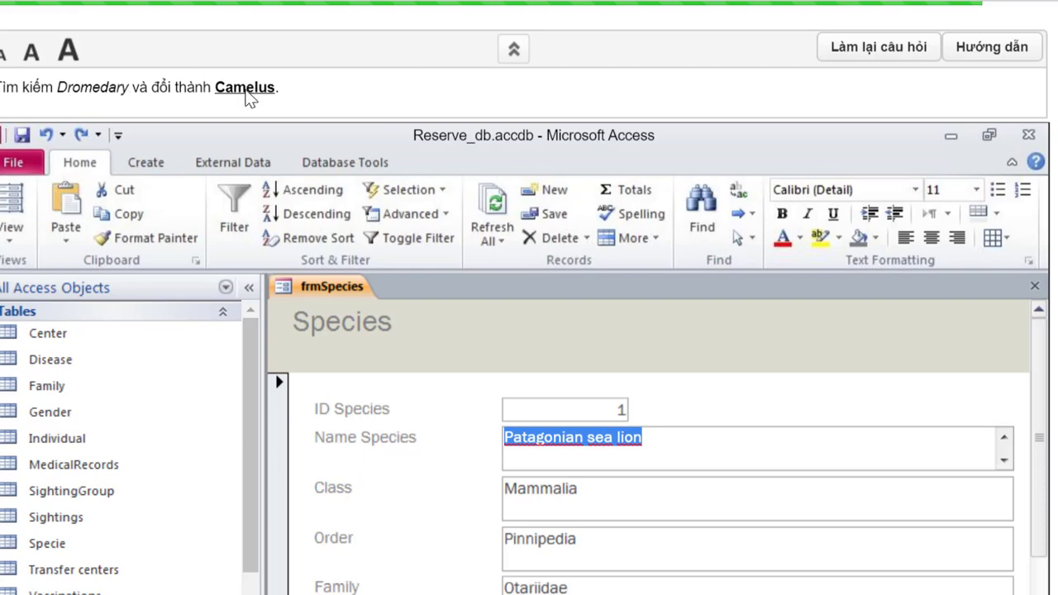
- Find the Dromedary species record in frmSpecies and change its Name Species to 'Camelus'
left_click(704, 211)
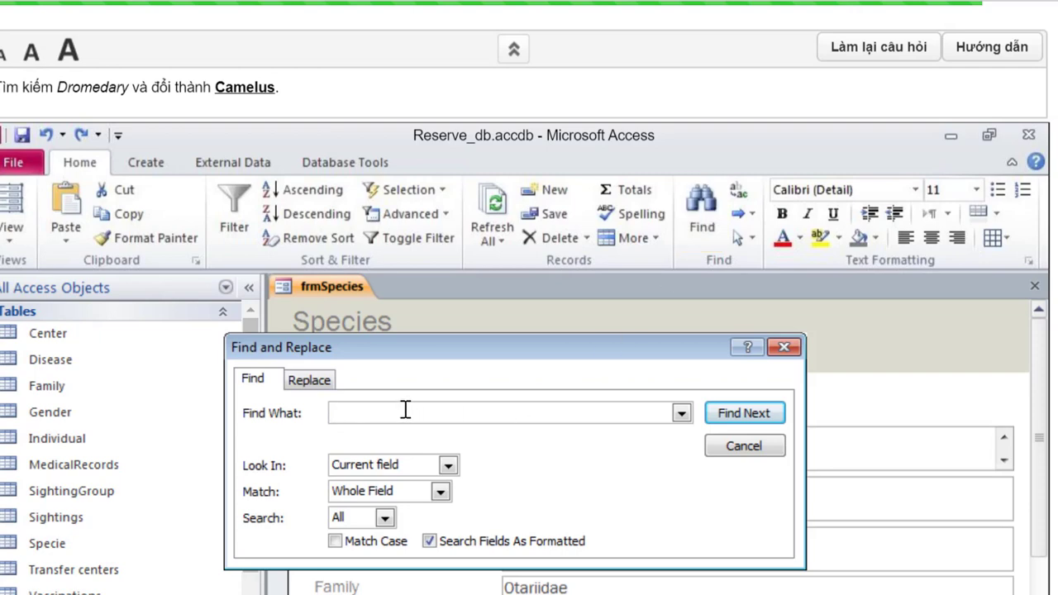
type("Dromedary")
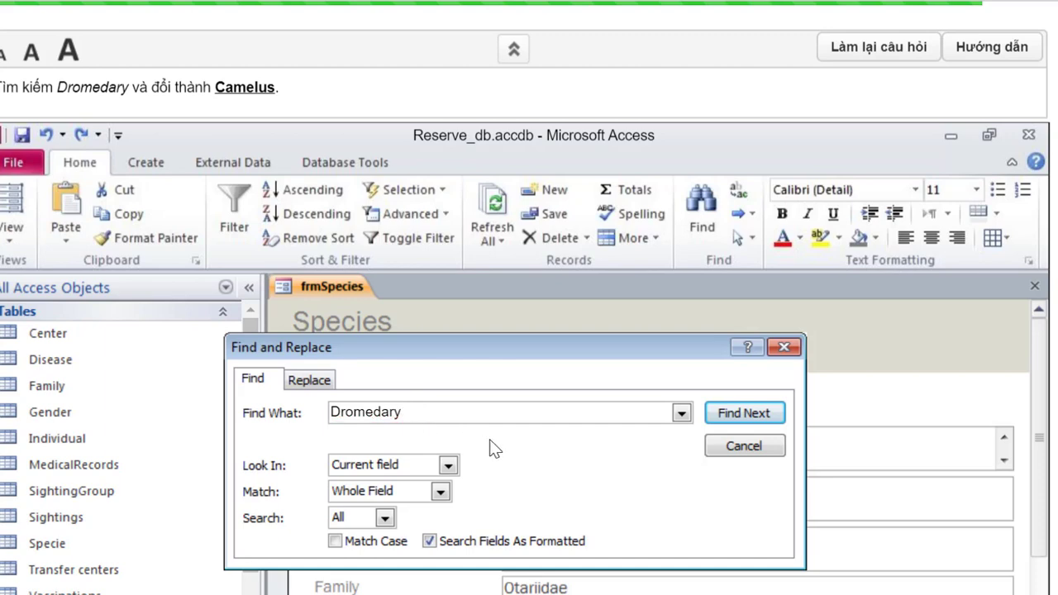
left_click(732, 417)
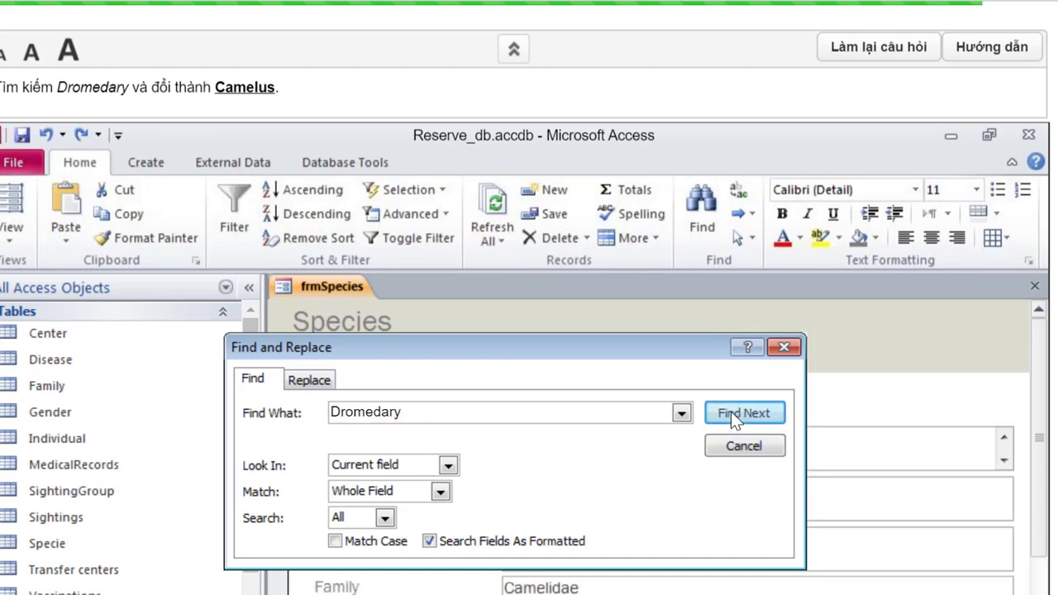
left_click(739, 445)
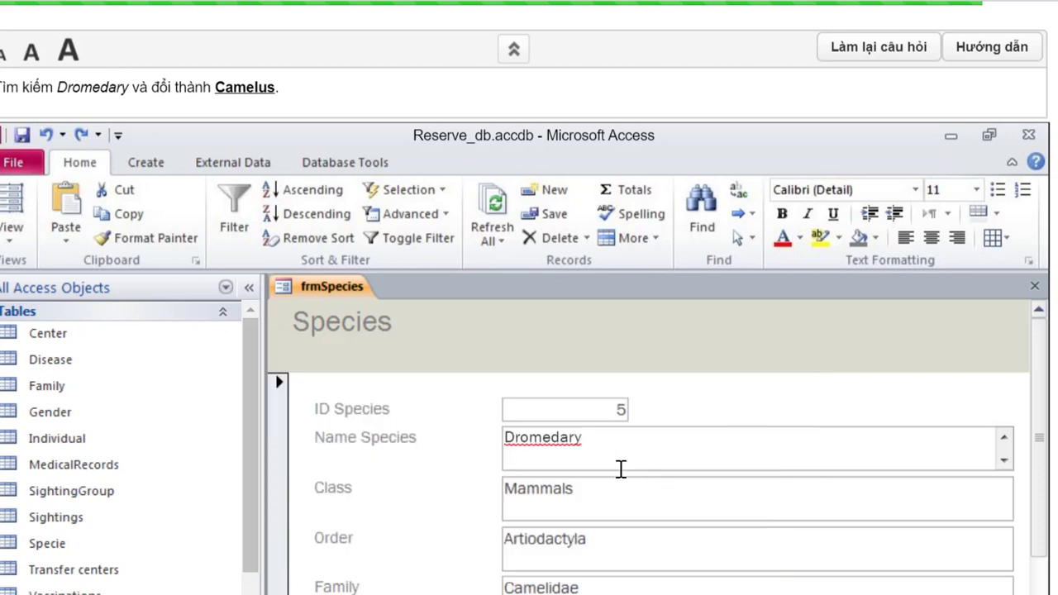
double_click(598, 437)
left_click_drag(598, 437, 636, 452)
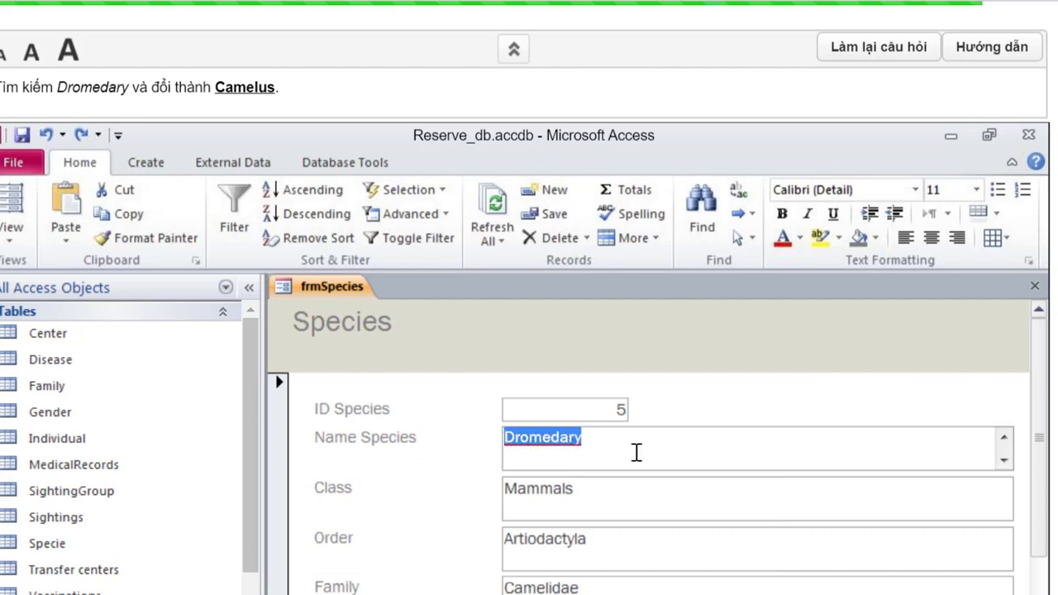
type("C")
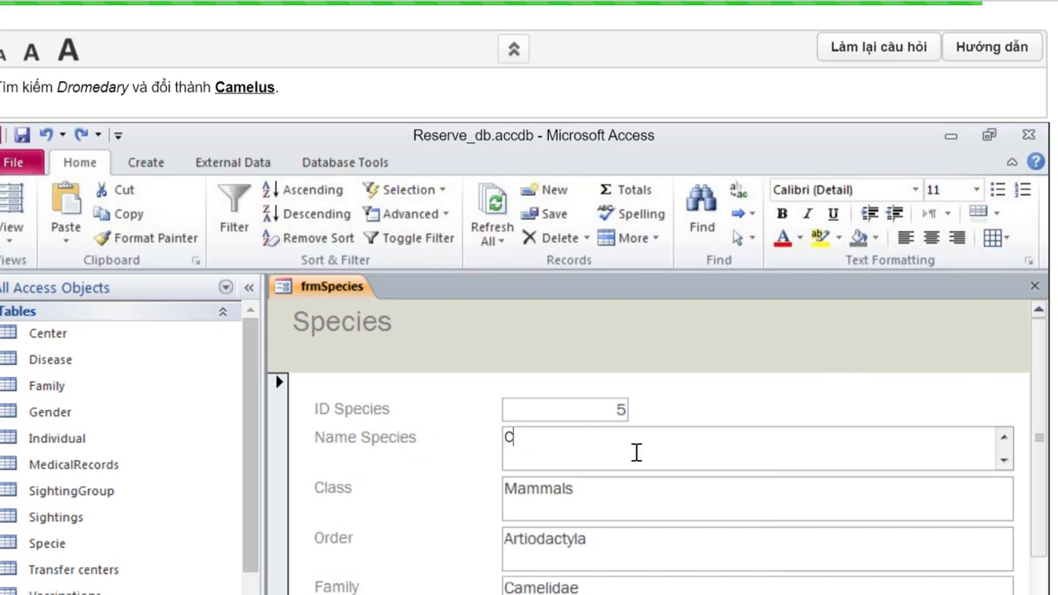
type("amelus")
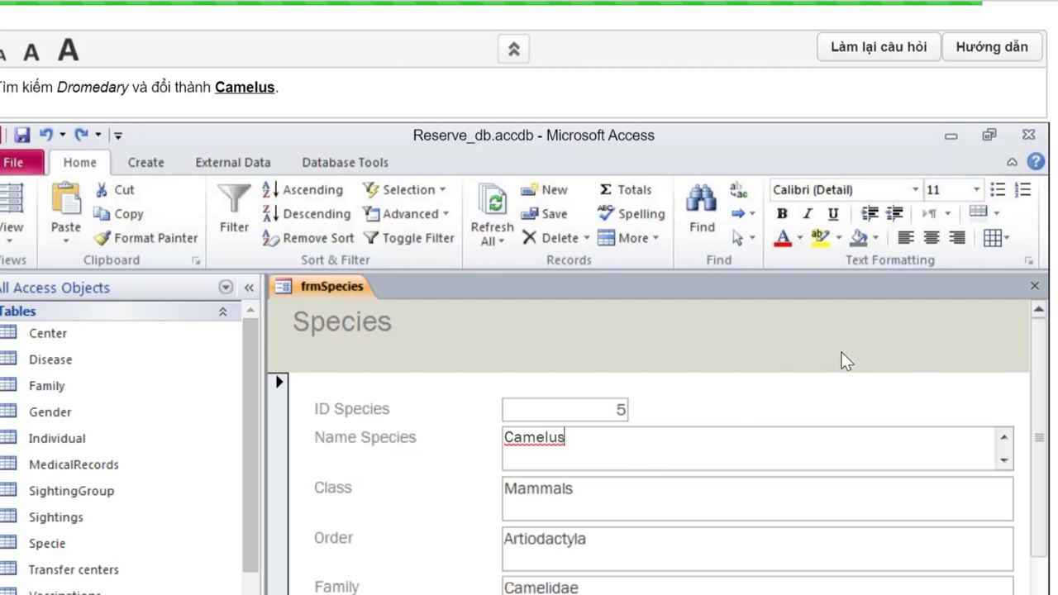
left_click(666, 500)
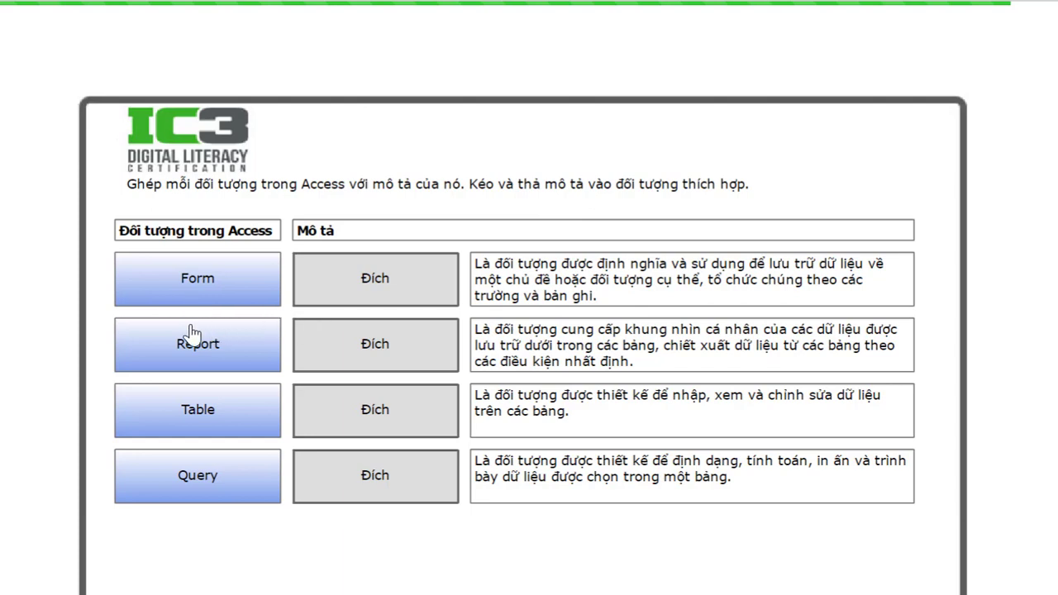
- Match Form to data entry, Report to printing, Table to data storage, and Query to its description, then submit
left_click_drag(205, 281, 383, 408)
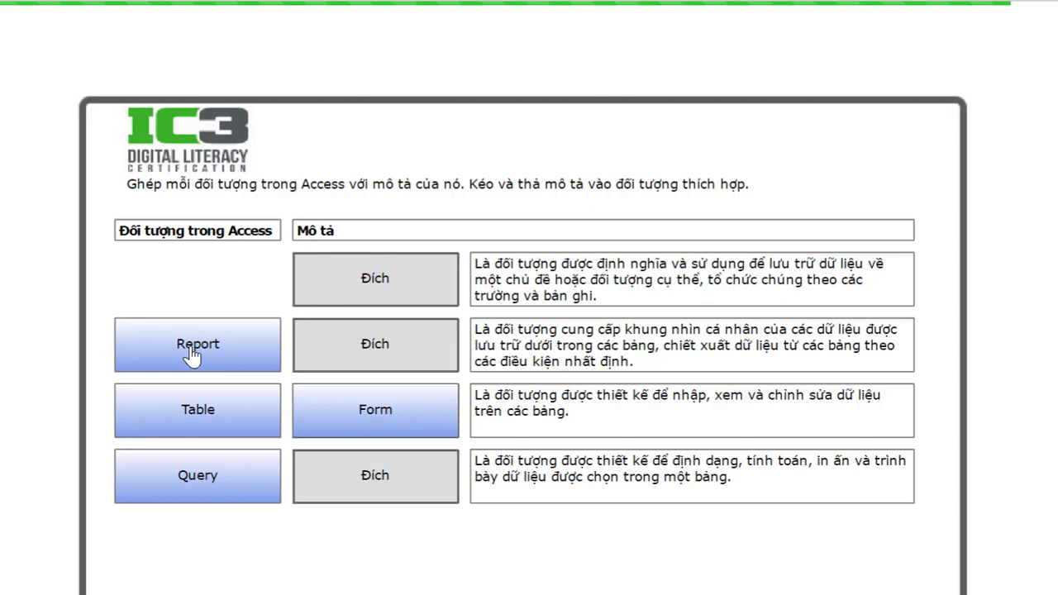
left_click_drag(190, 354, 368, 476)
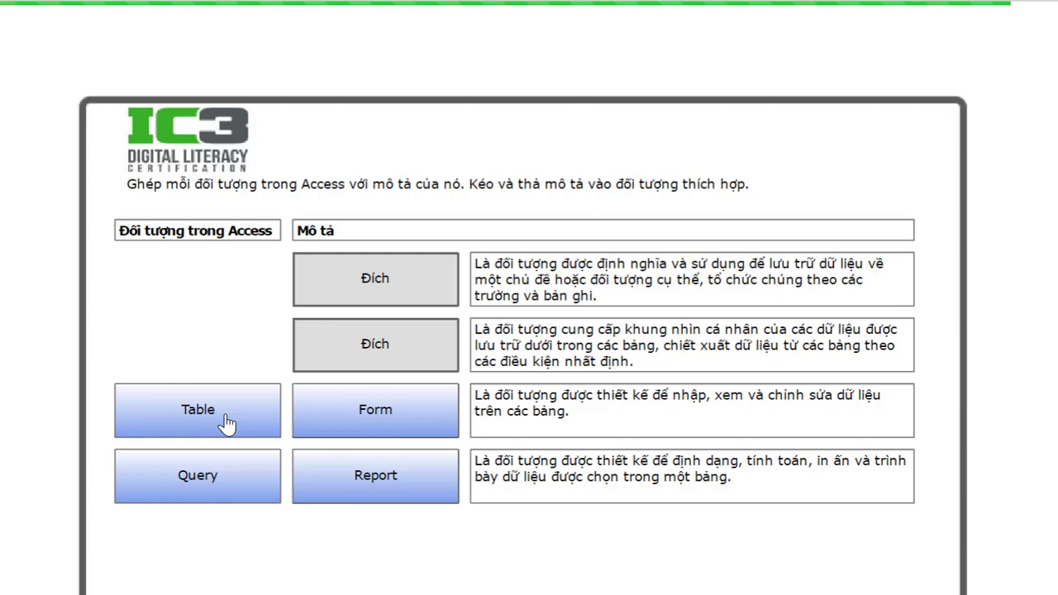
left_click_drag(227, 423, 397, 298)
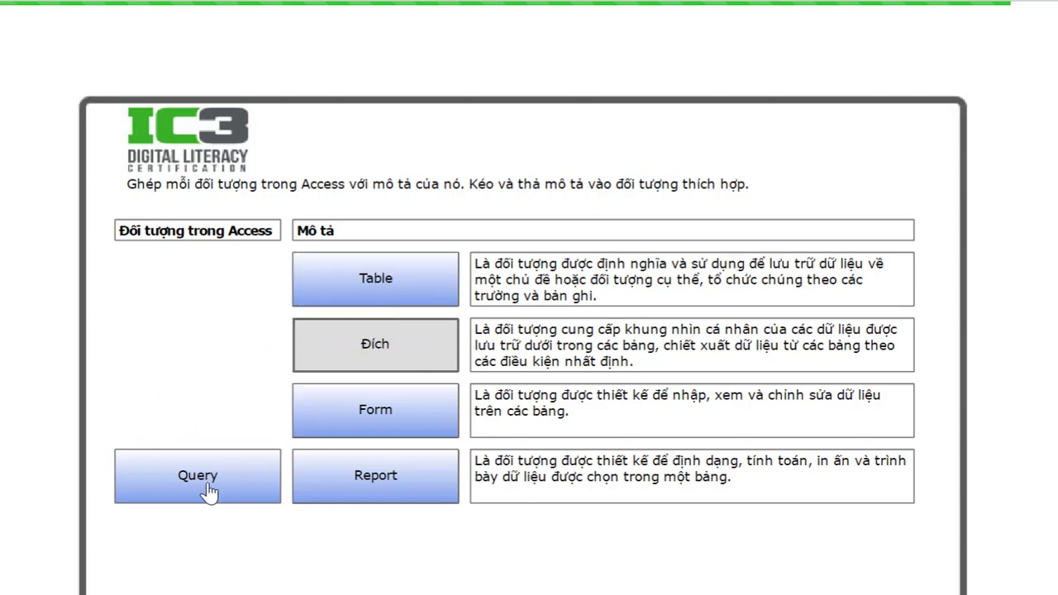
left_click_drag(249, 450, 388, 358)
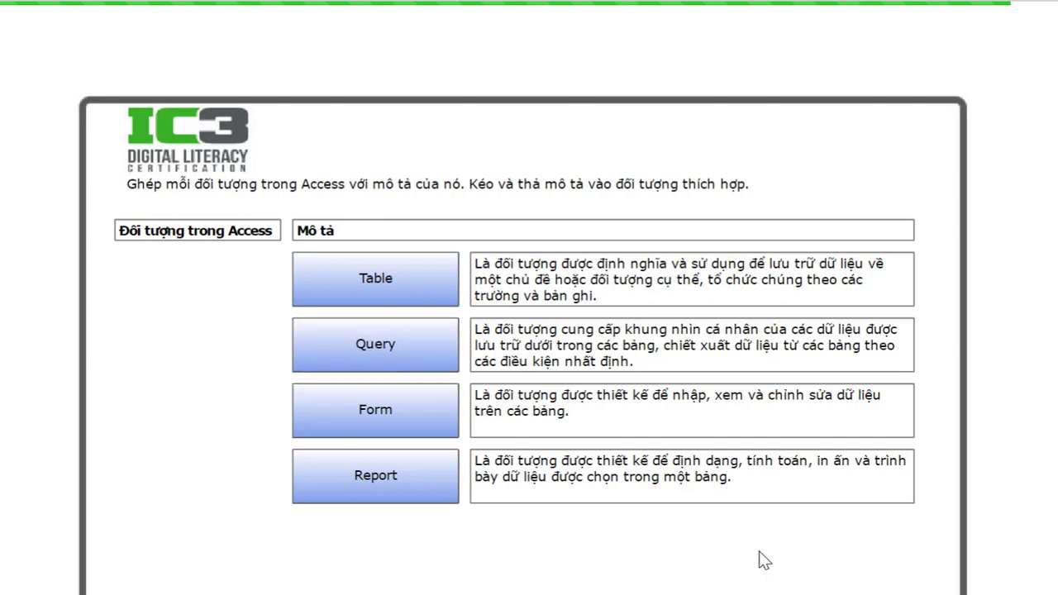
scroll(757, 559, "down", 3)
scroll(863, 525, "down", 2)
left_click(876, 515)
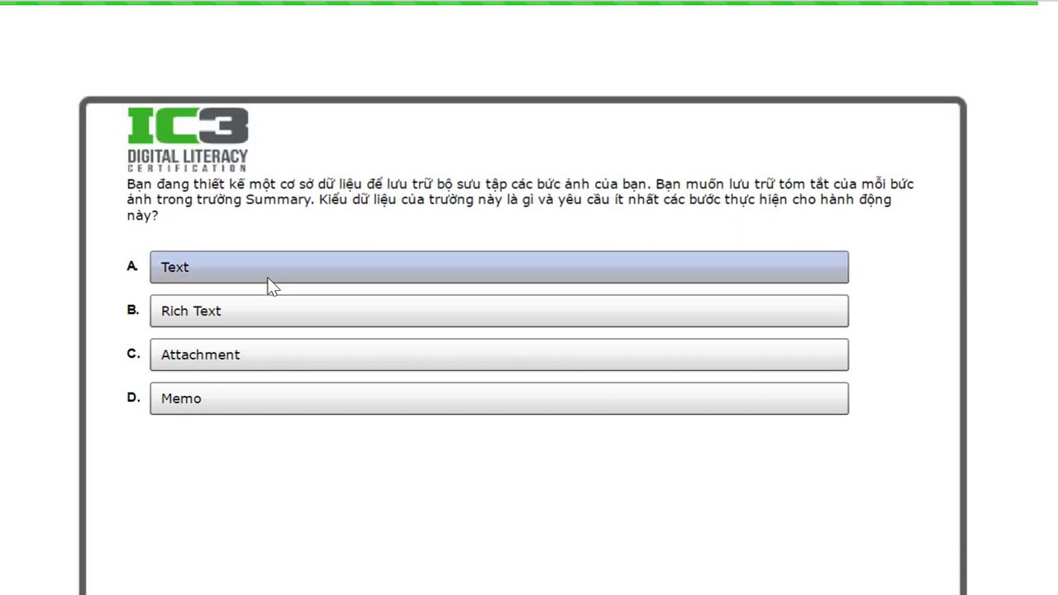
- Choose D. Memo for the photo Summary field, submit, and continue past the correct feedback
left_click(221, 398)
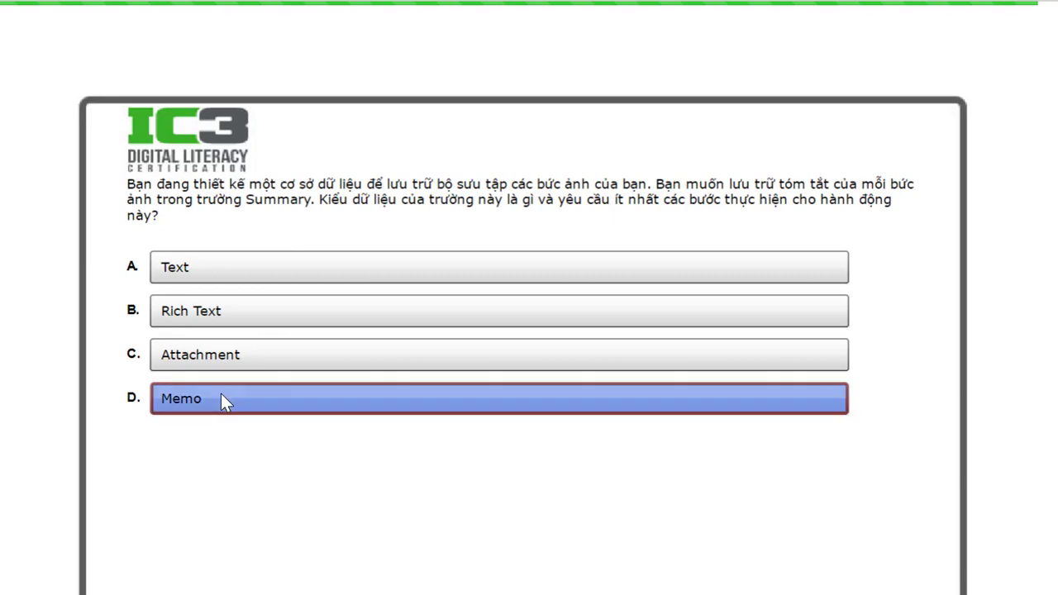
scroll(772, 493, "down", 3)
left_click(918, 520)
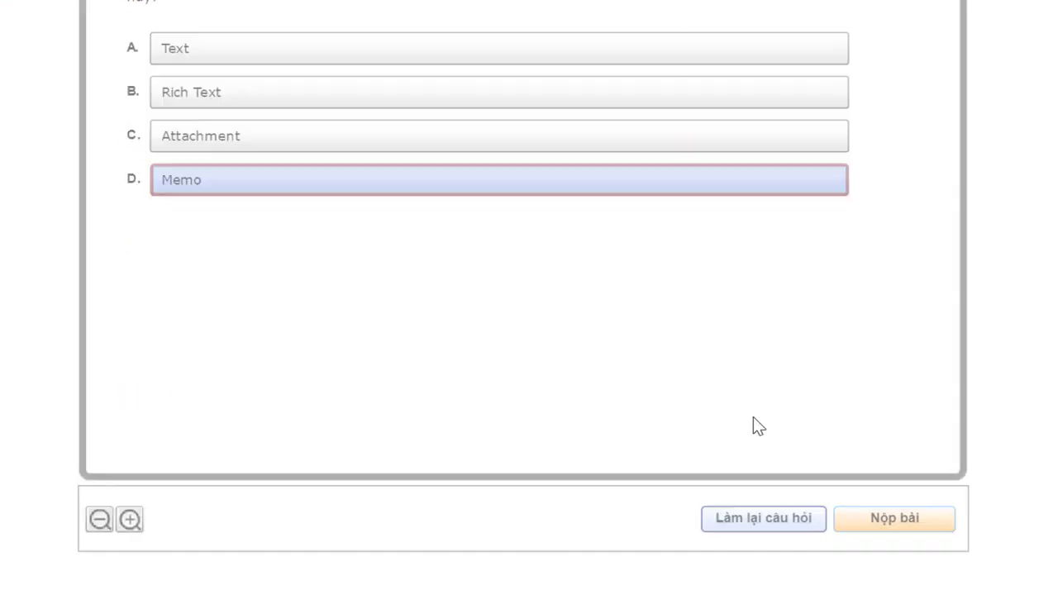
scroll(583, 284, "up", 3)
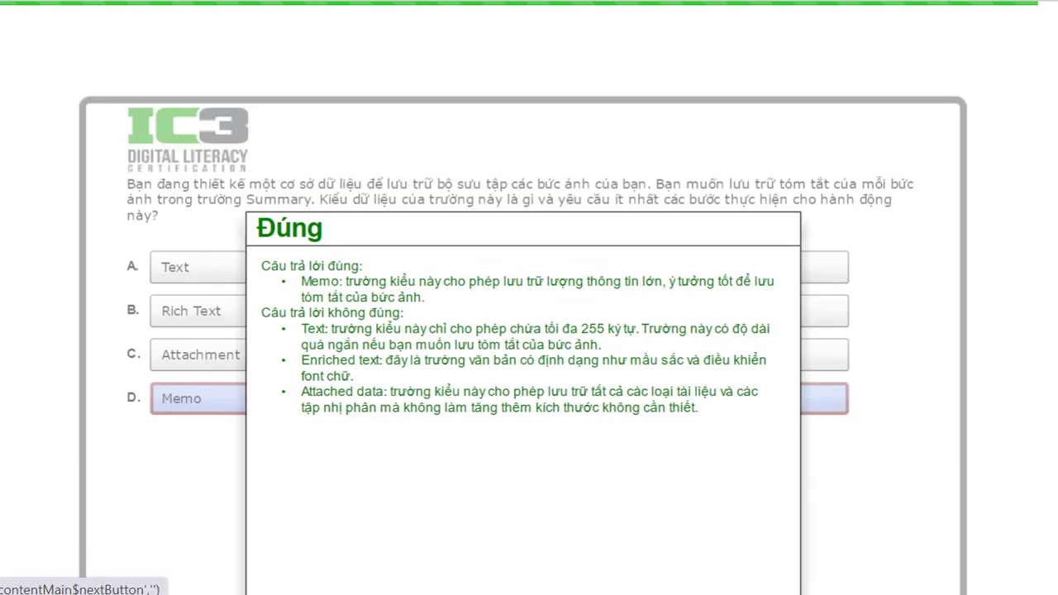
left_click(1040, 11)
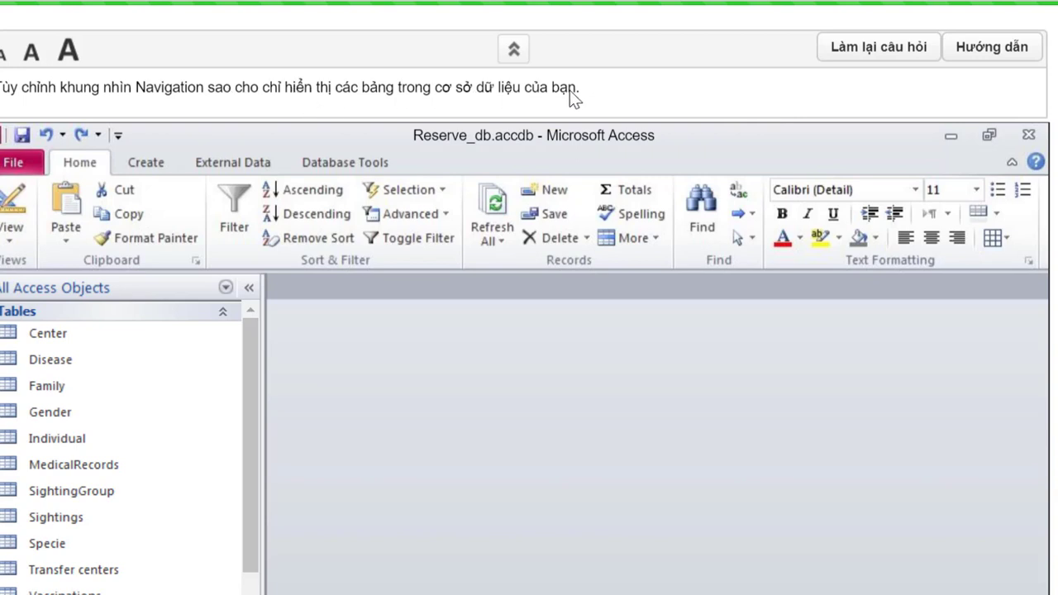
- Switch the navigation pane grouping from All Access Objects to Tables and Related Views
left_click(225, 289)
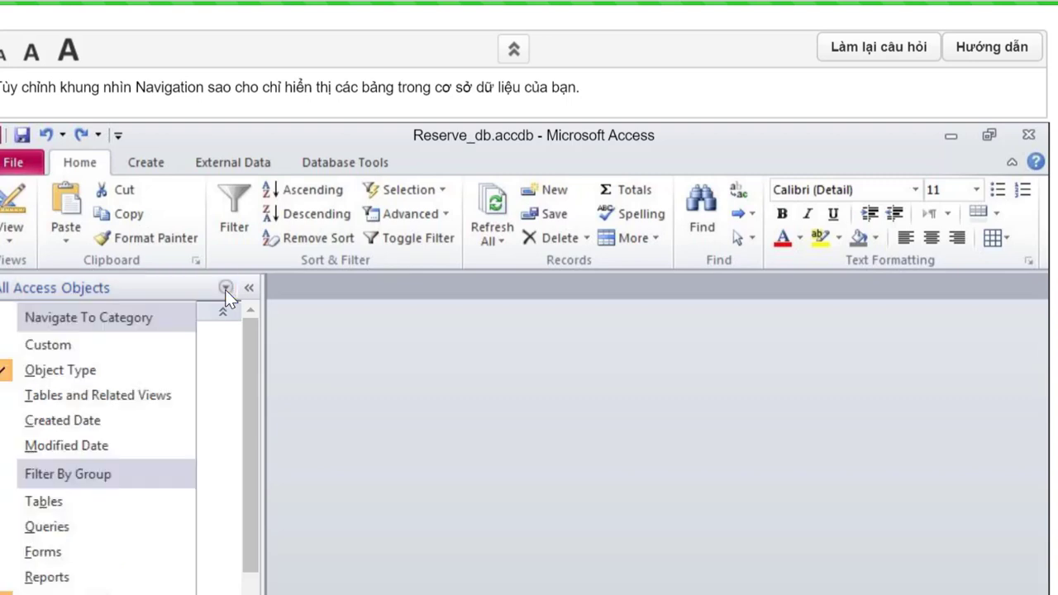
left_click(48, 397)
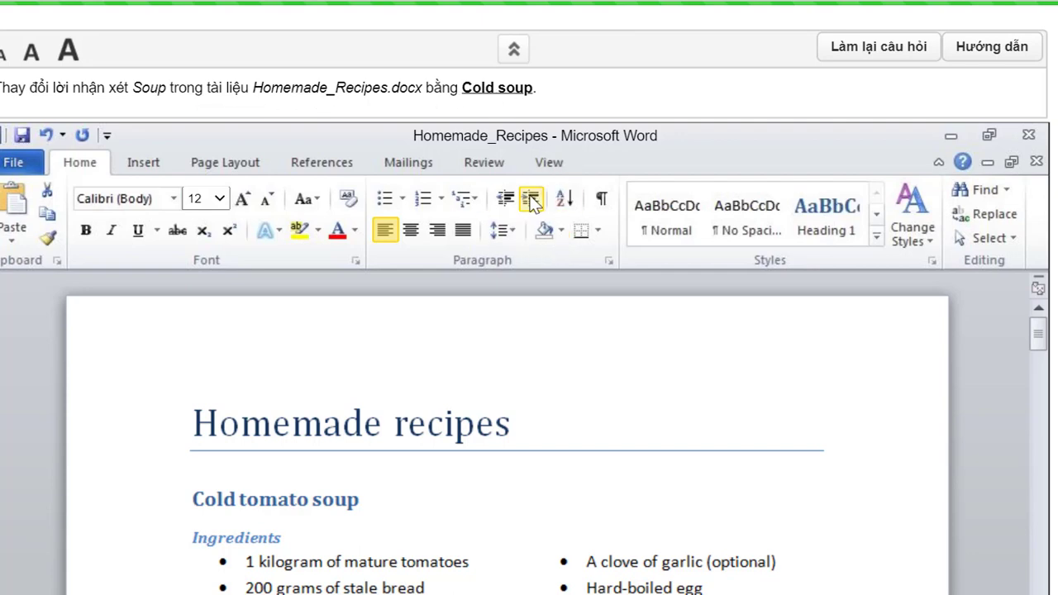
- Show the Reviewing Pane vertically from the Review tab
left_click(485, 162)
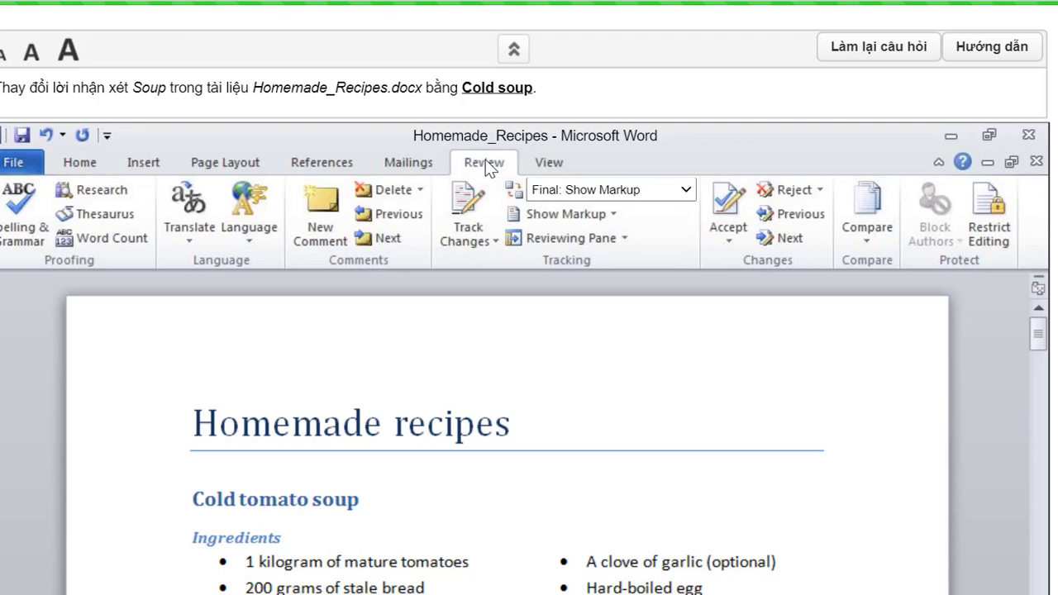
left_click(623, 237)
left_click(623, 258)
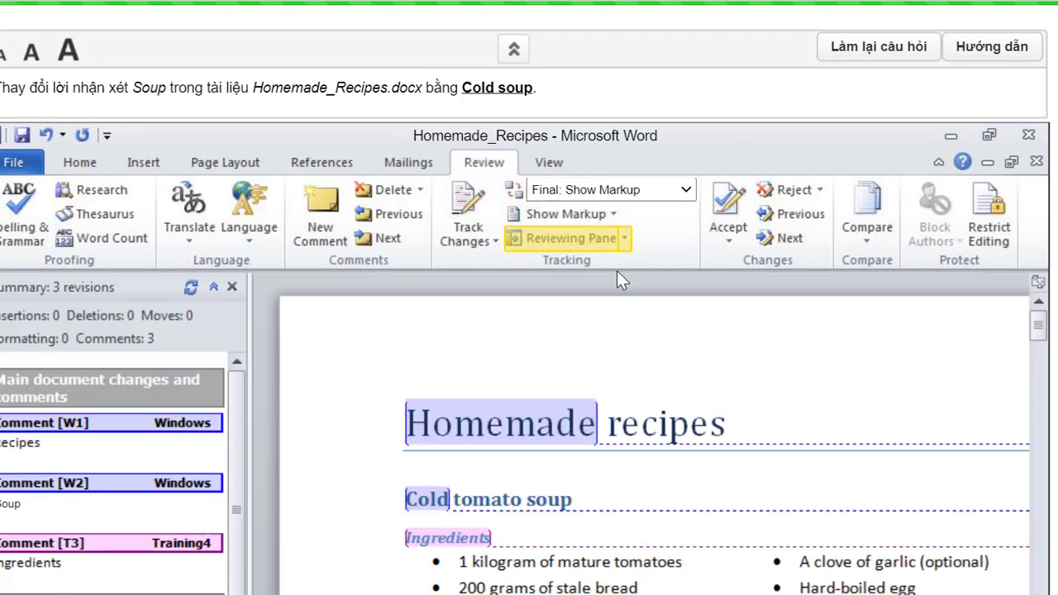
- Change comment W2's text from 'Soup' to 'Cold soup'
left_click(33, 505)
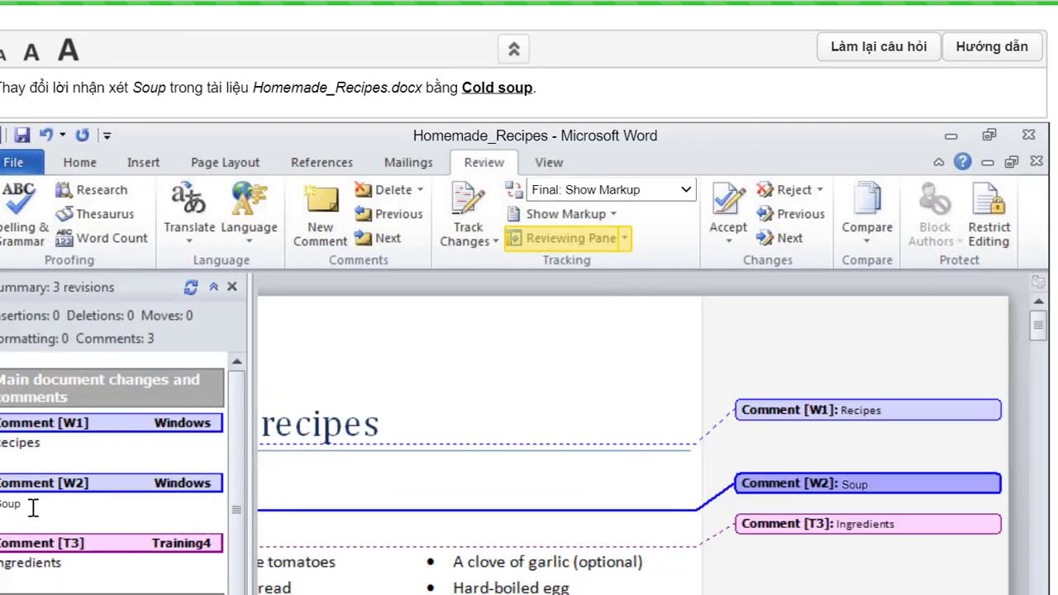
left_click(57, 504)
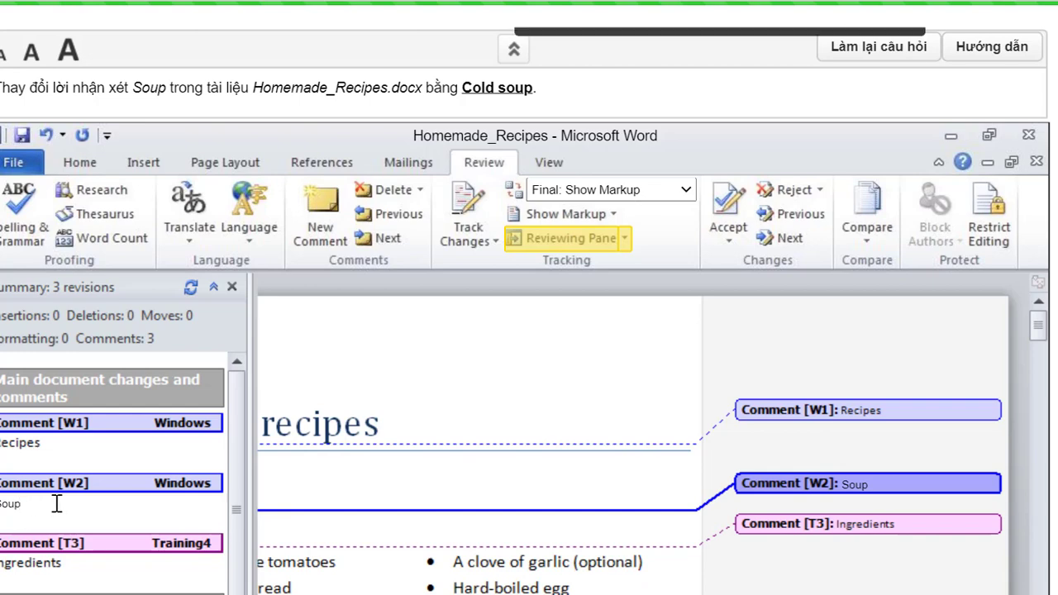
double_click(11, 503)
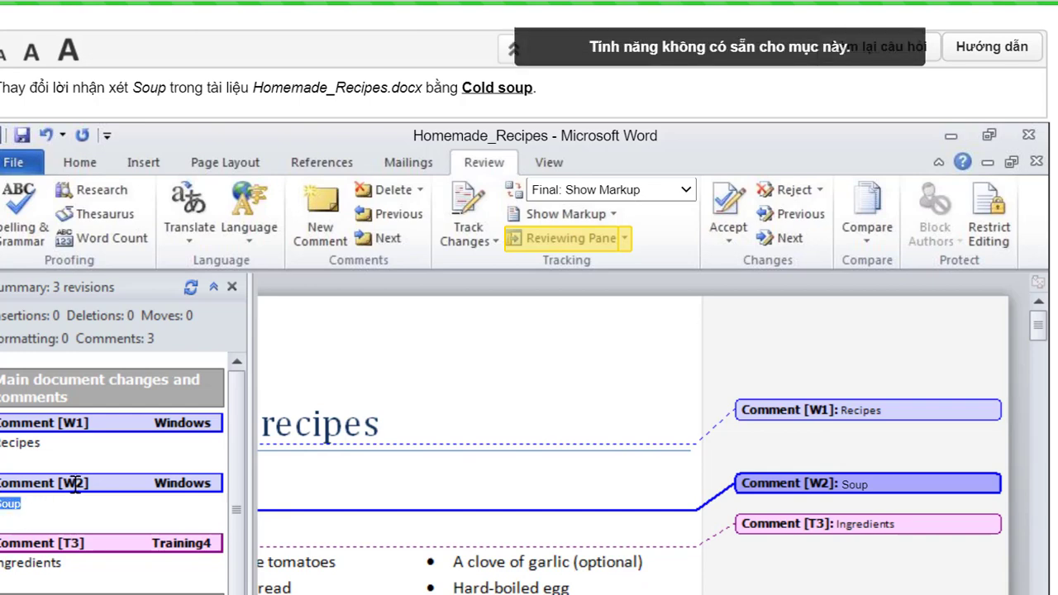
type("Col")
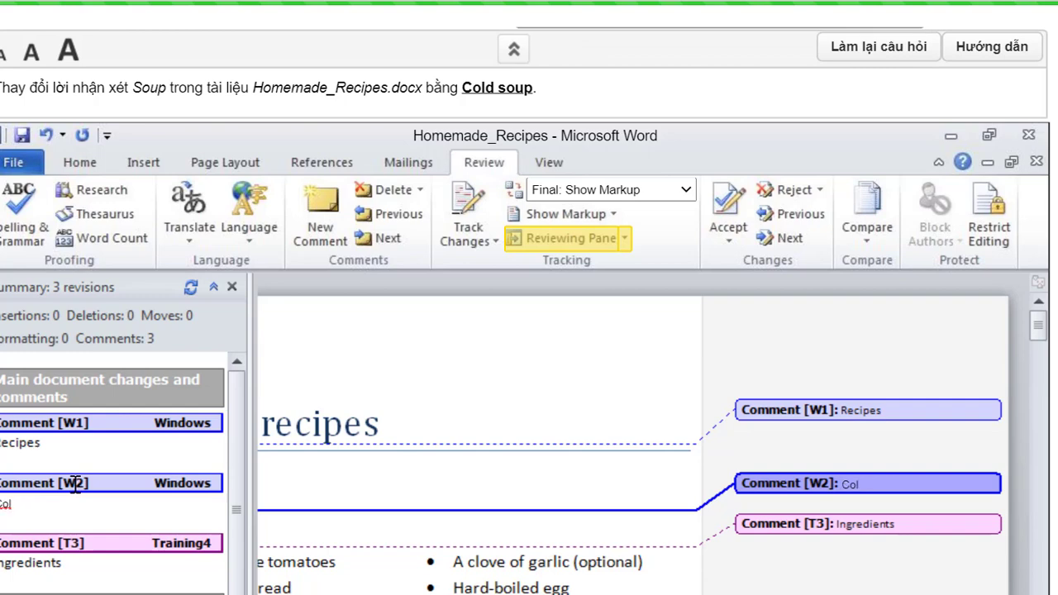
type("d Soup")
left_click(27, 504)
key("BackSpace")
type("s")
left_click(96, 514)
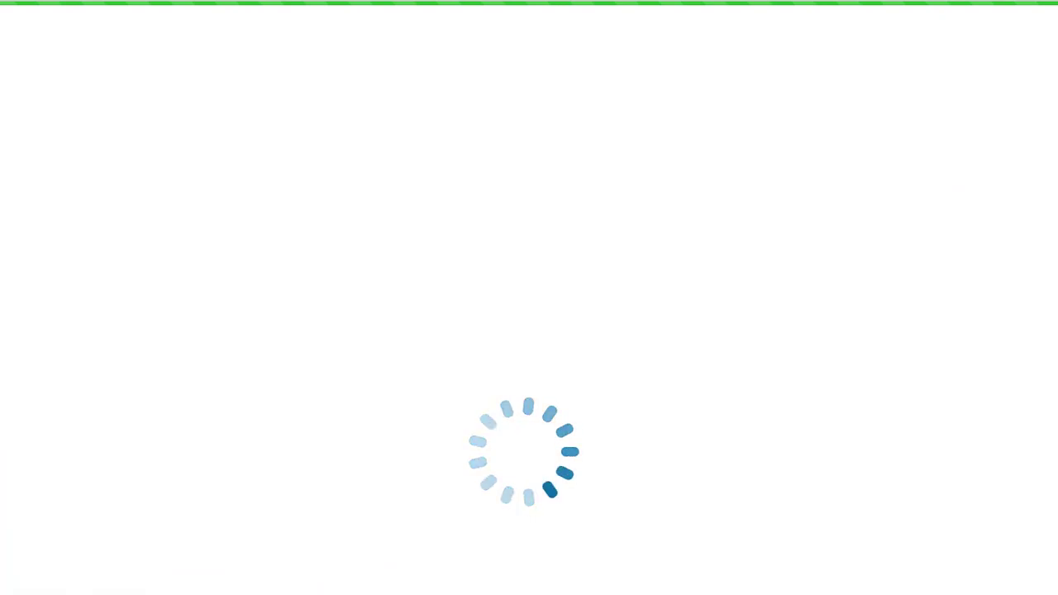
- Insert a new comment reading 'Review' on the word Preparation
scroll(822, 121, "up", 2)
scroll(822, 120, "up", 2)
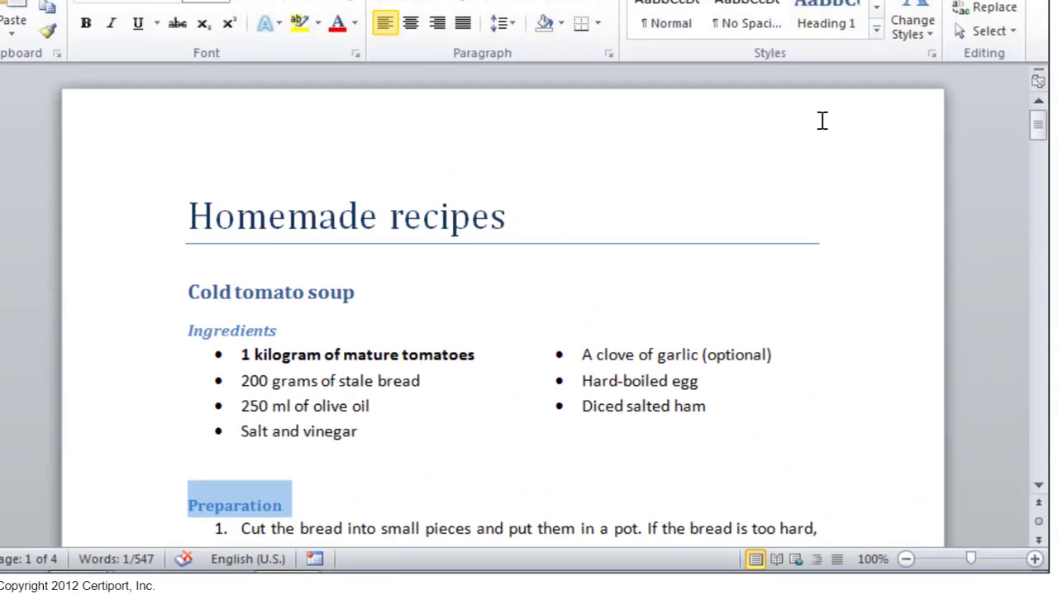
scroll(826, 130, "up", 1)
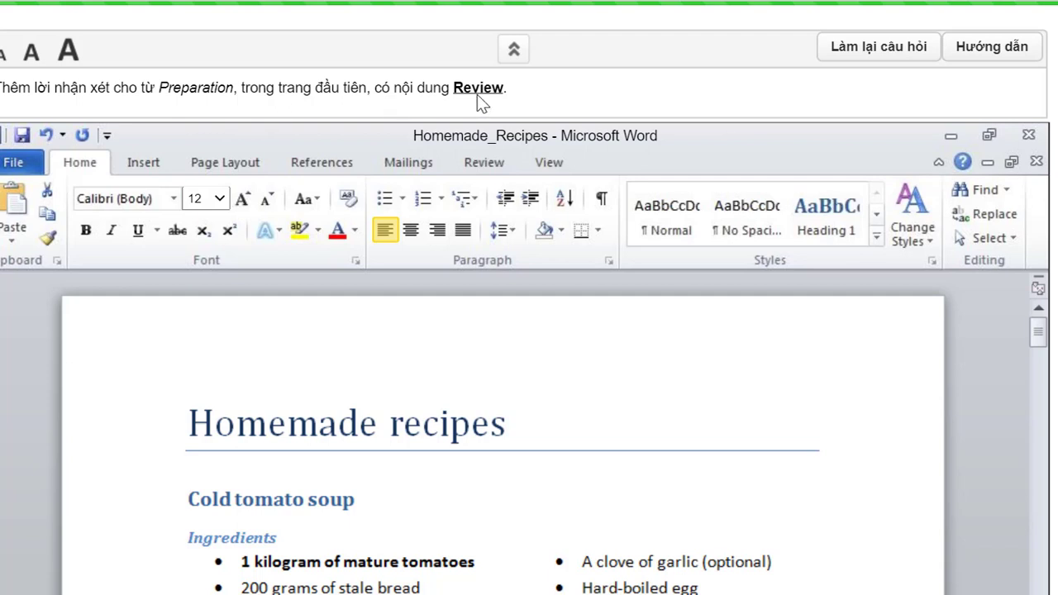
left_click(484, 164)
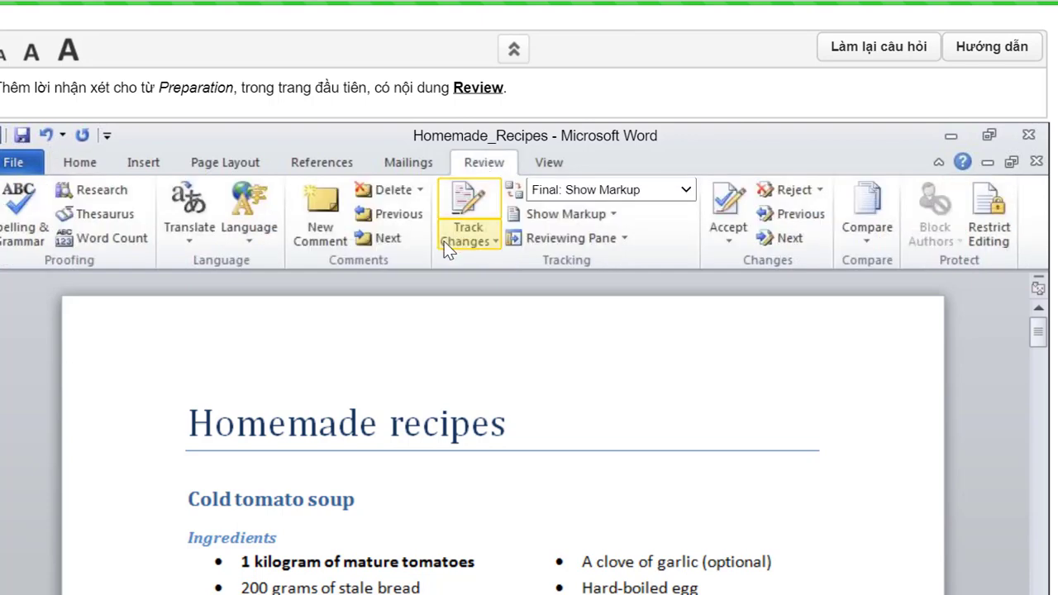
left_click(320, 223)
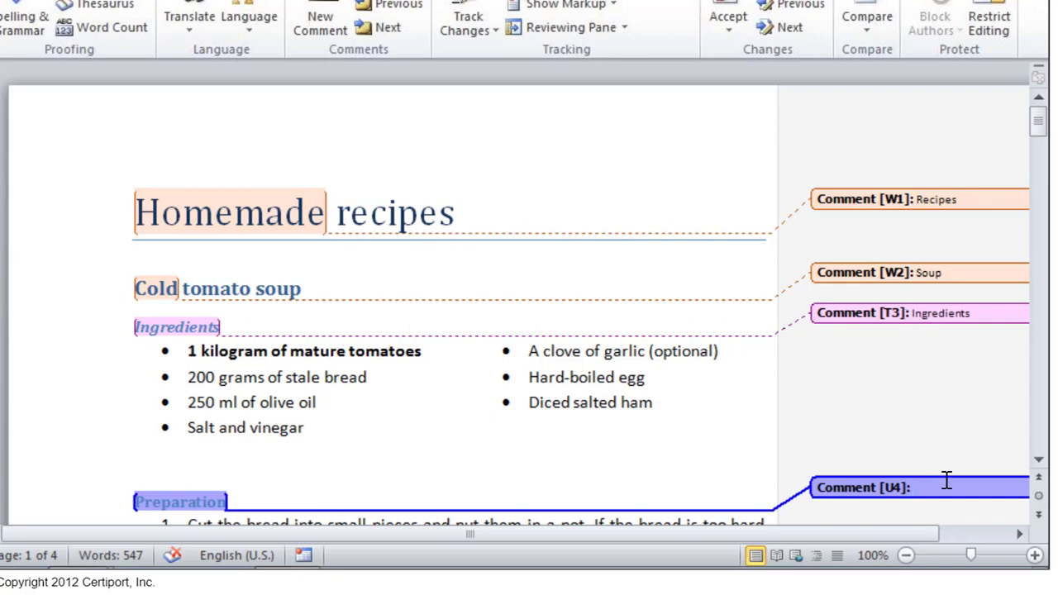
type("Review")
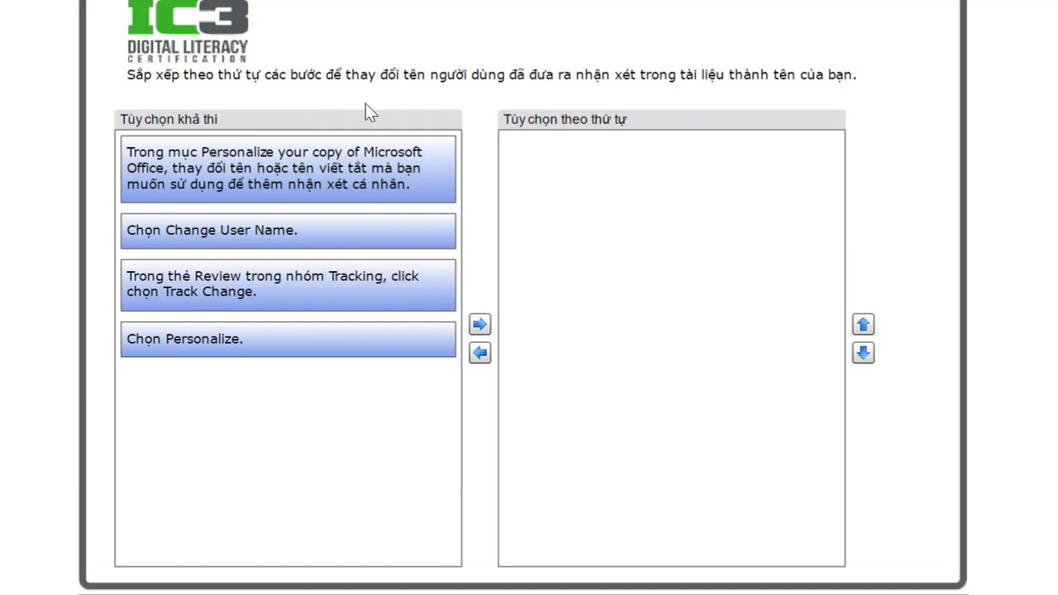
- Put Track Changes first and Change User Name second in the ordered list
scroll(365, 104, "up", 2)
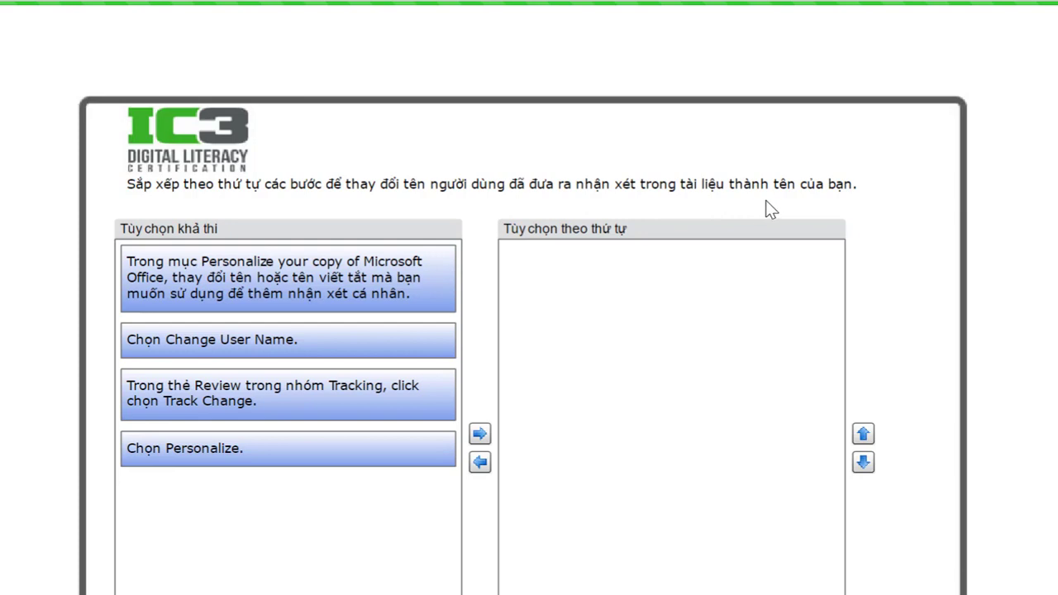
left_click(266, 390)
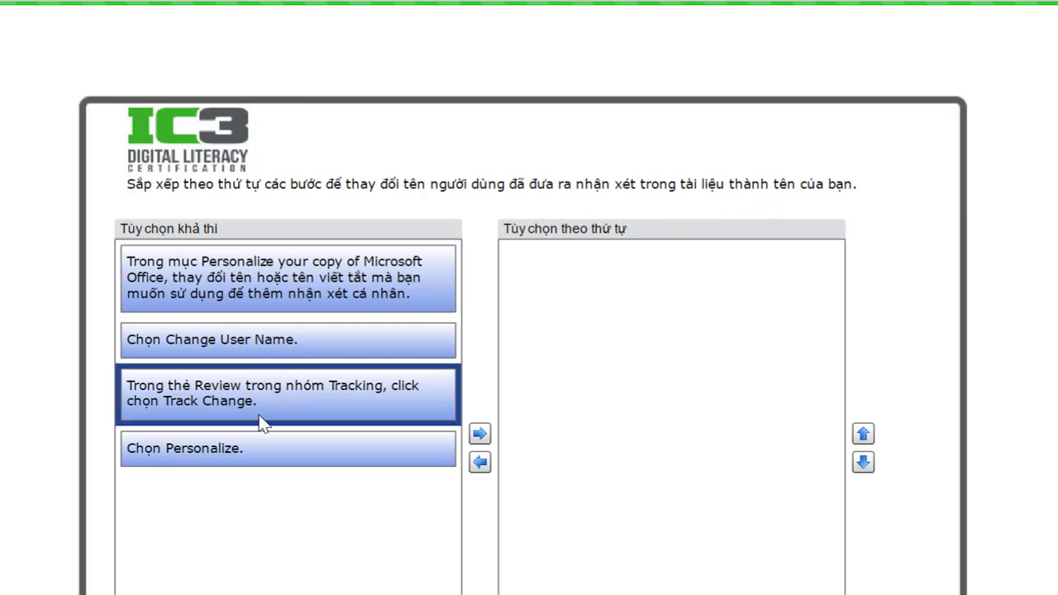
left_click(481, 435)
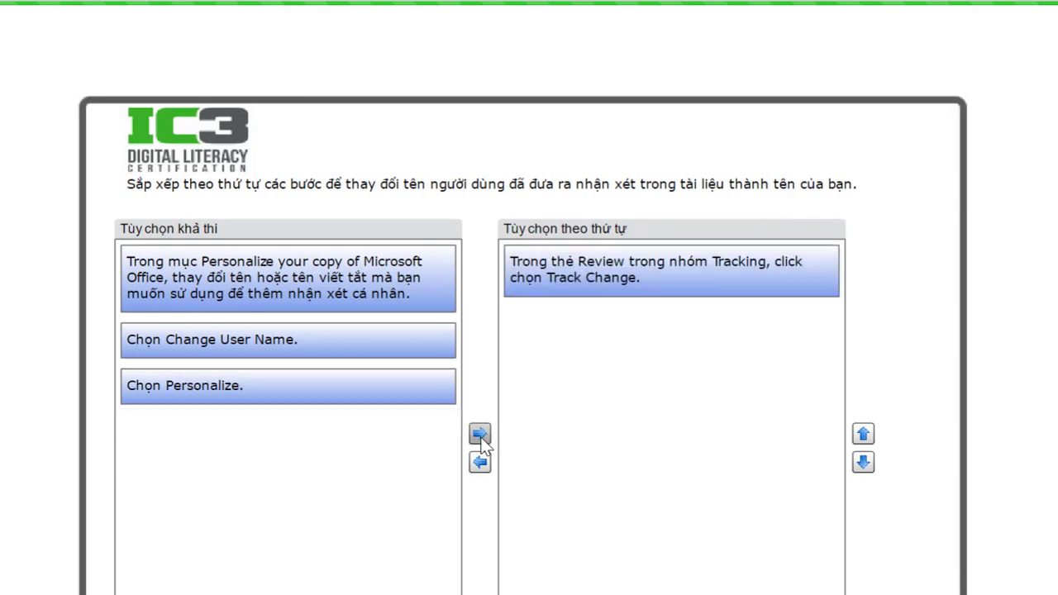
left_click(290, 345)
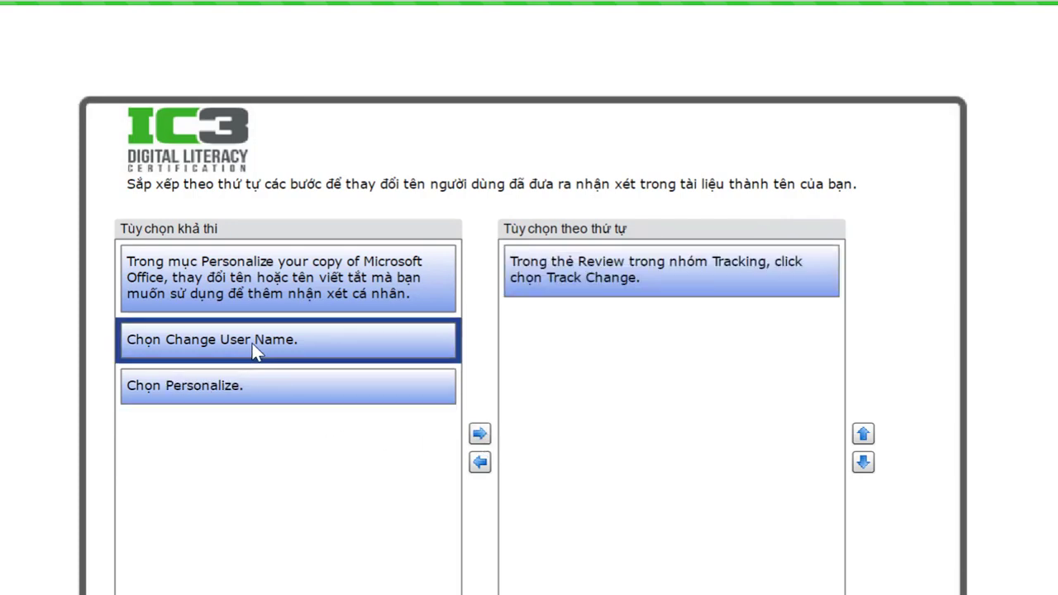
left_click(481, 435)
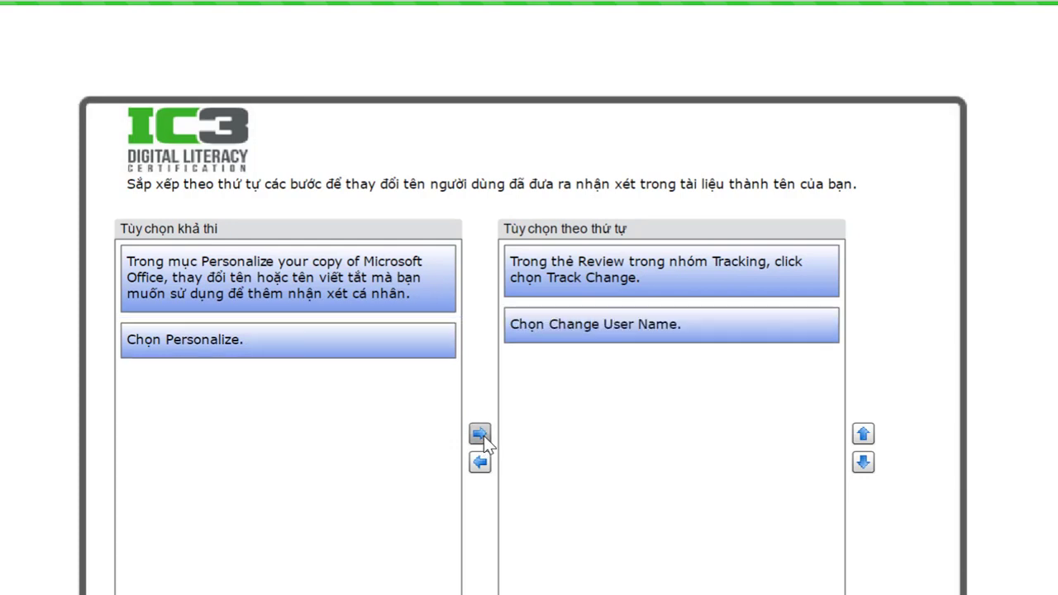
- Add Personalize third and the name-and-initials step last, then submit the ordering
left_click(206, 338)
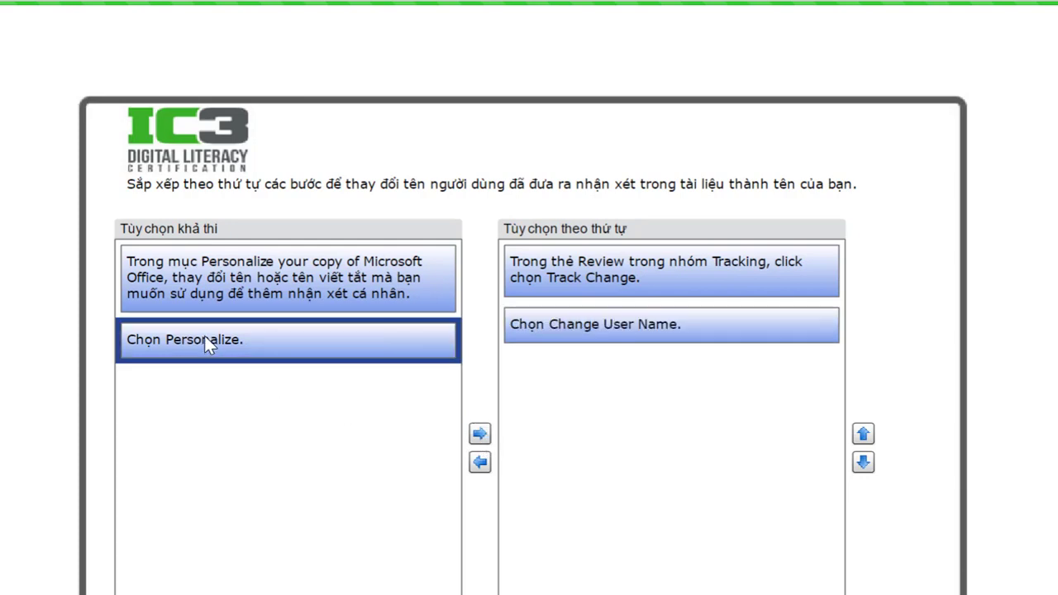
left_click(480, 436)
left_click(307, 275)
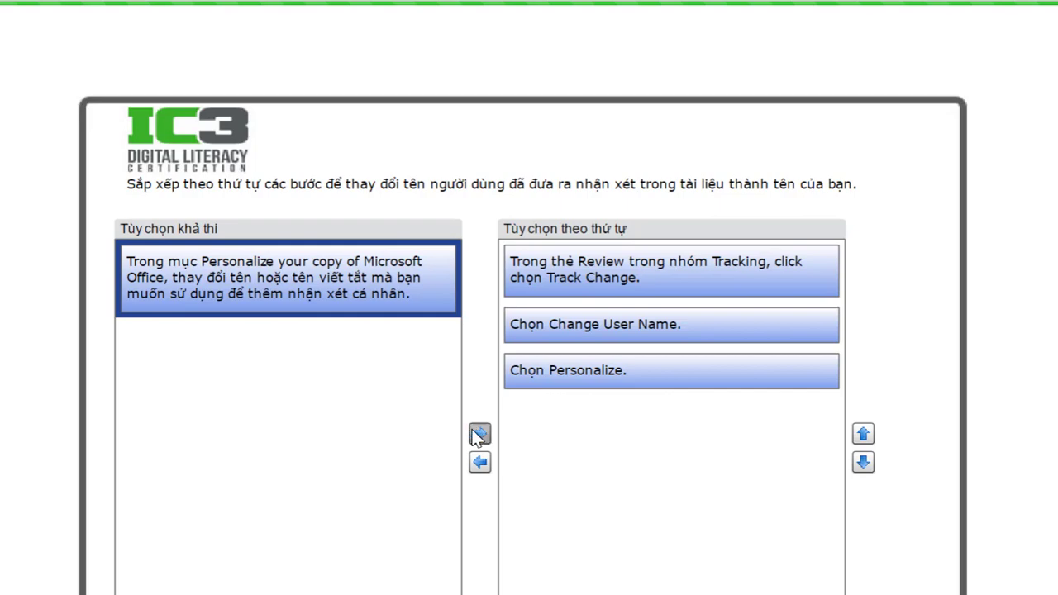
left_click(479, 435)
left_click(751, 491)
scroll(862, 522, "down", 3)
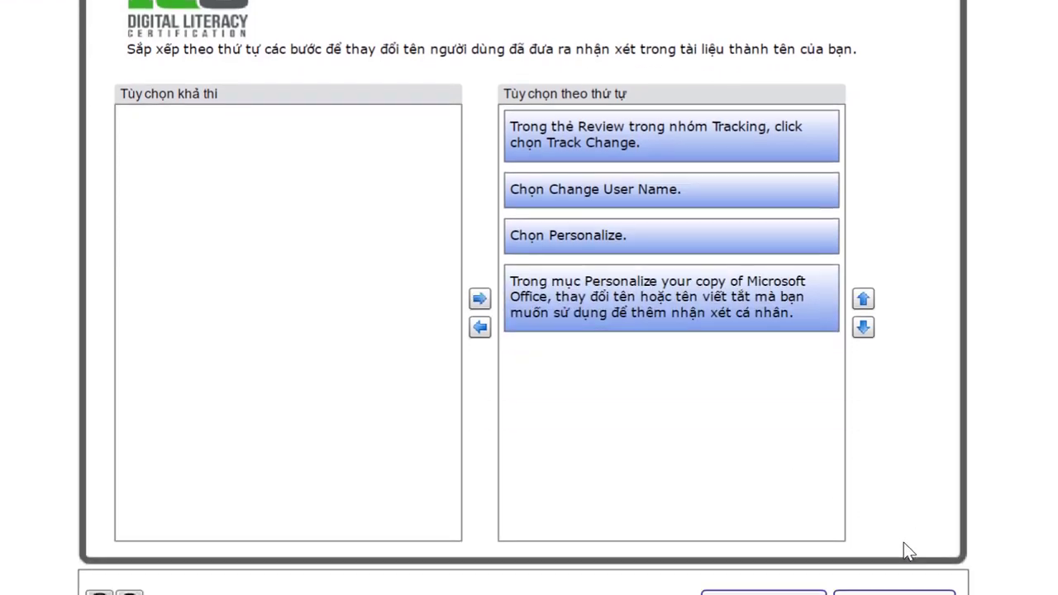
scroll(903, 542, "down", 1)
left_click(908, 536)
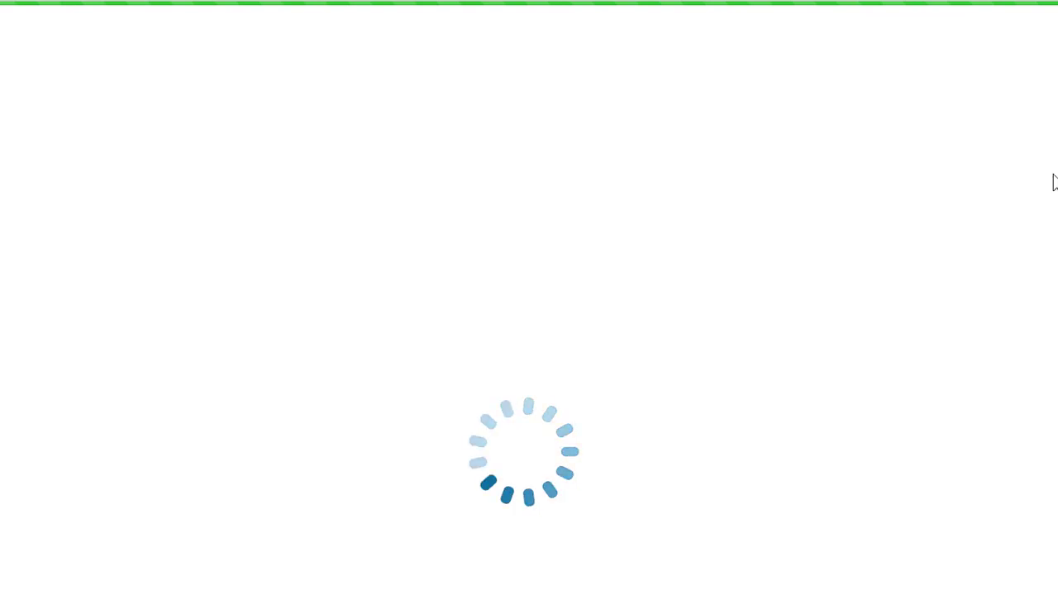
- Start an Outlook e-mail with Customers_Dates.xlsx attached using Excel's Save & Send options
scroll(798, 359, "down", 2)
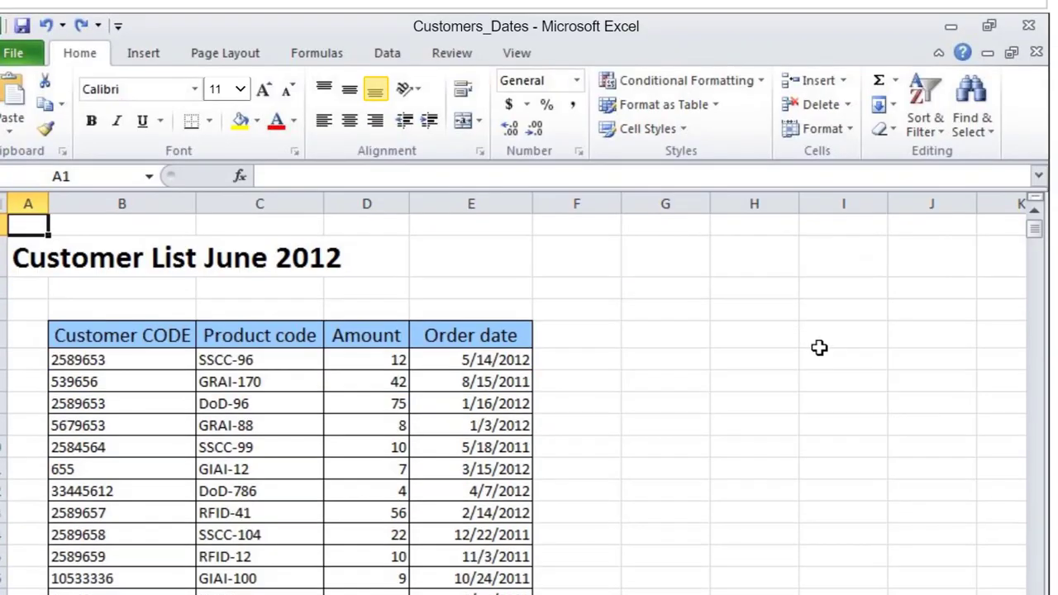
scroll(824, 349, "up", 2)
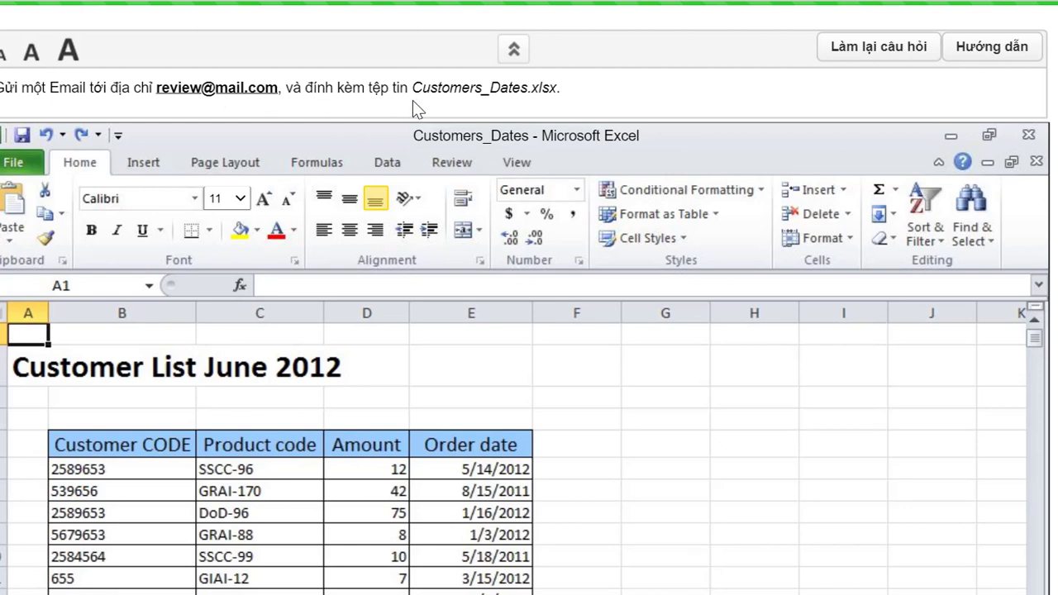
left_click(12, 165)
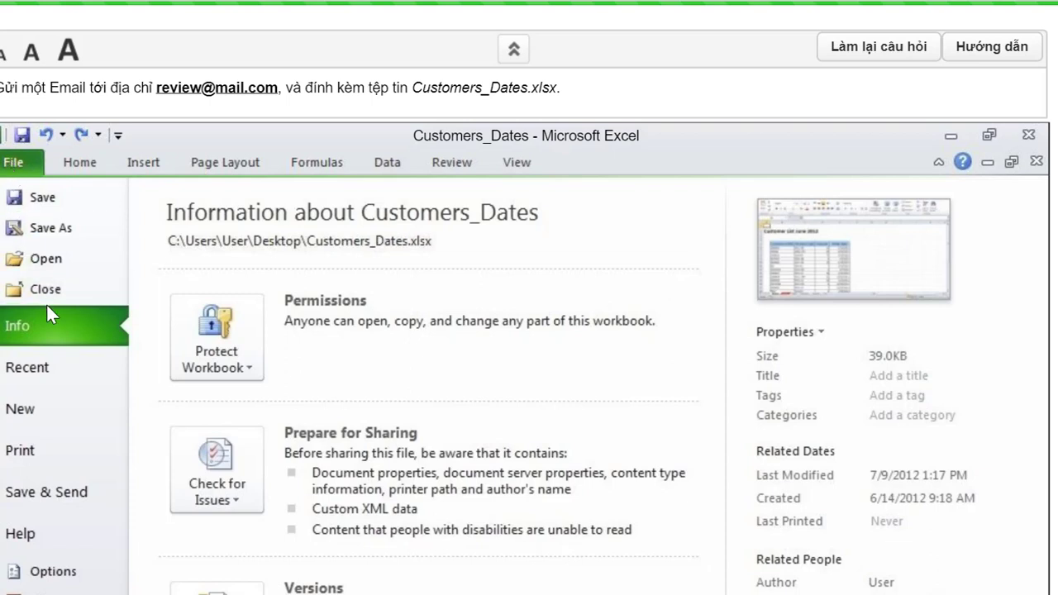
left_click(59, 497)
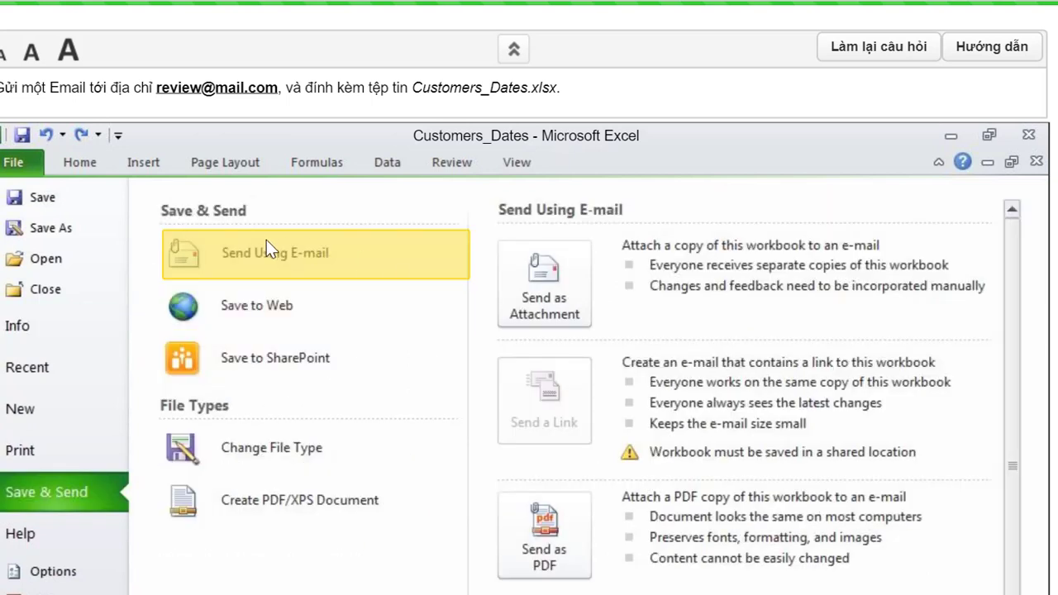
left_click(540, 296)
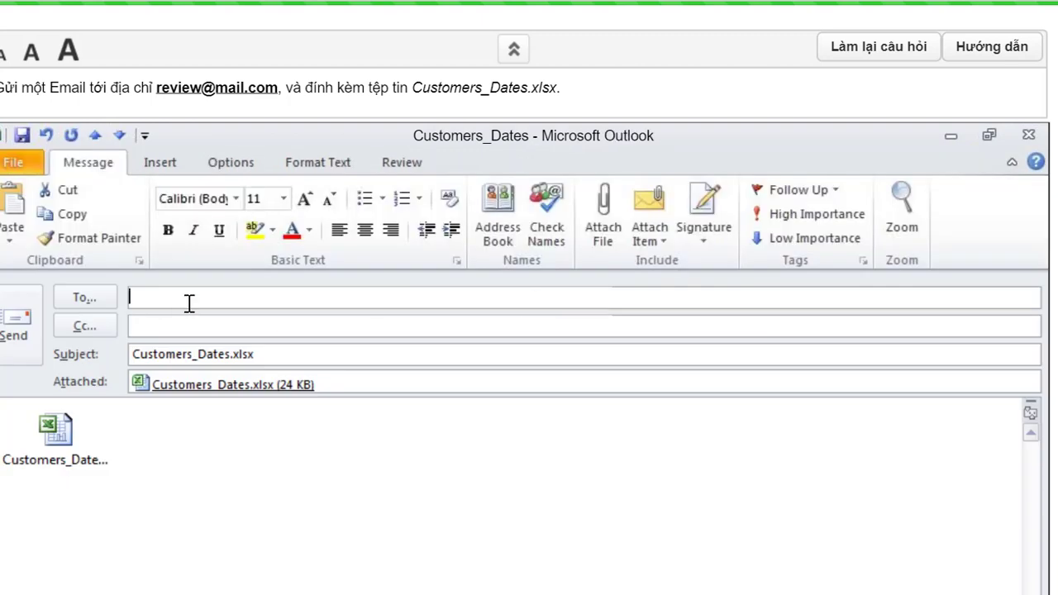
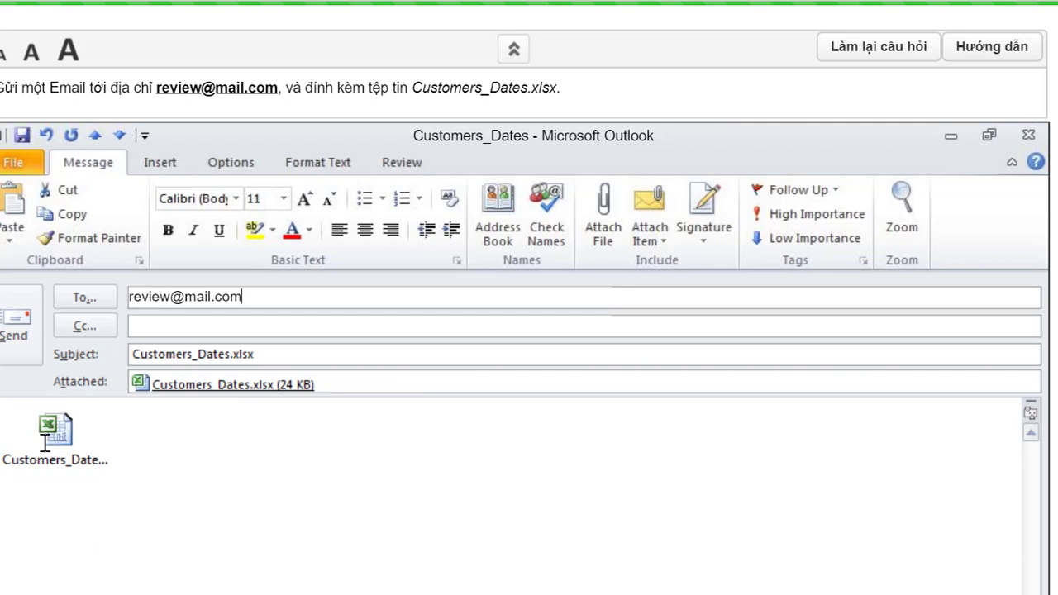
- Address the message to the requested review e-mail address and send the attached workbook
left_click(13, 335)
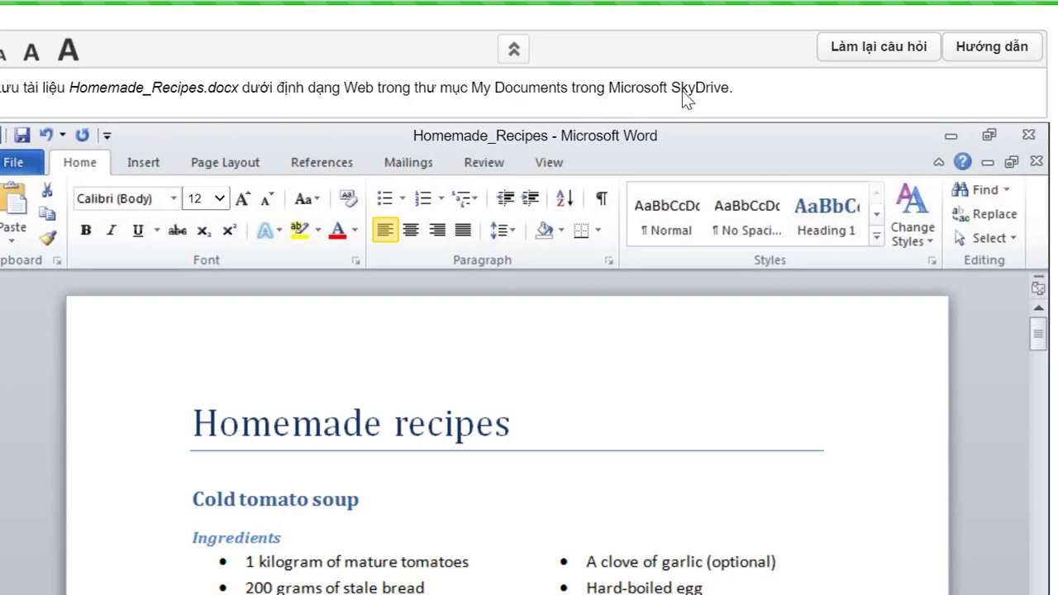
- Select the SkyDrive My Documents folder under Save to Web for the Homemade_Recipes document
left_click(12, 161)
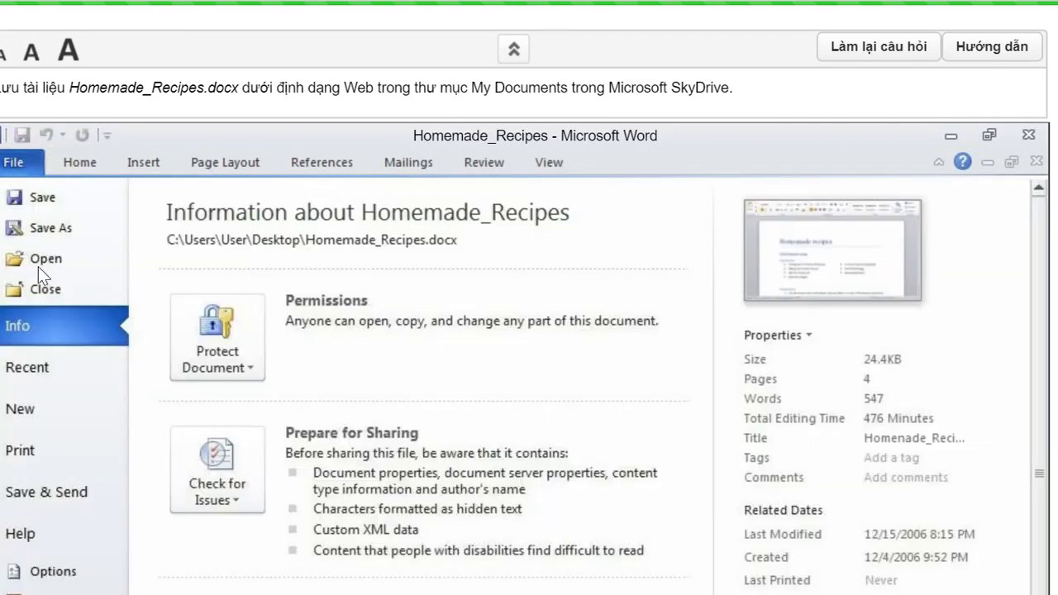
left_click(50, 483)
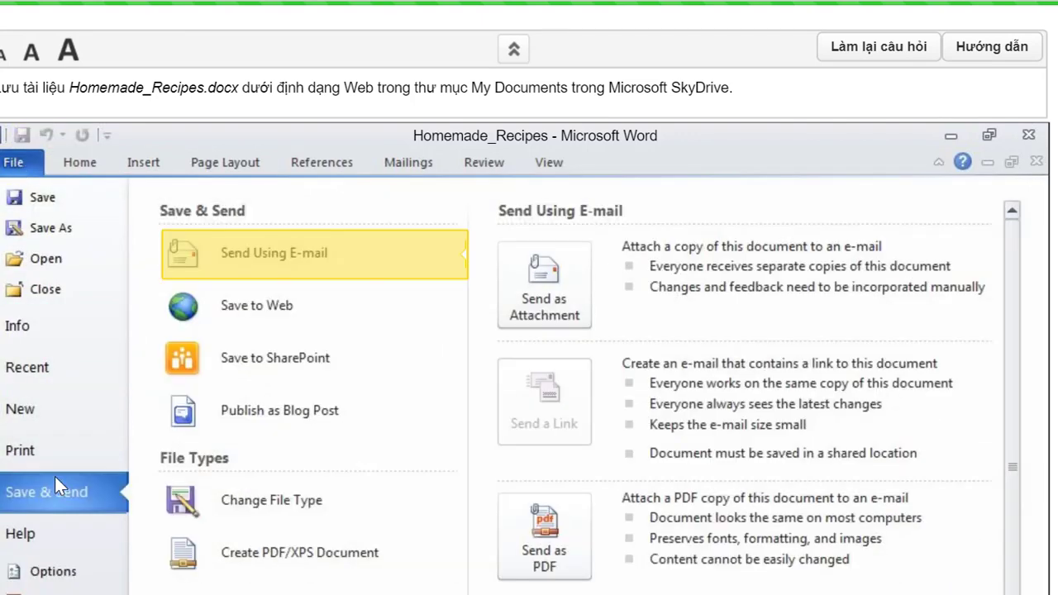
left_click(284, 312)
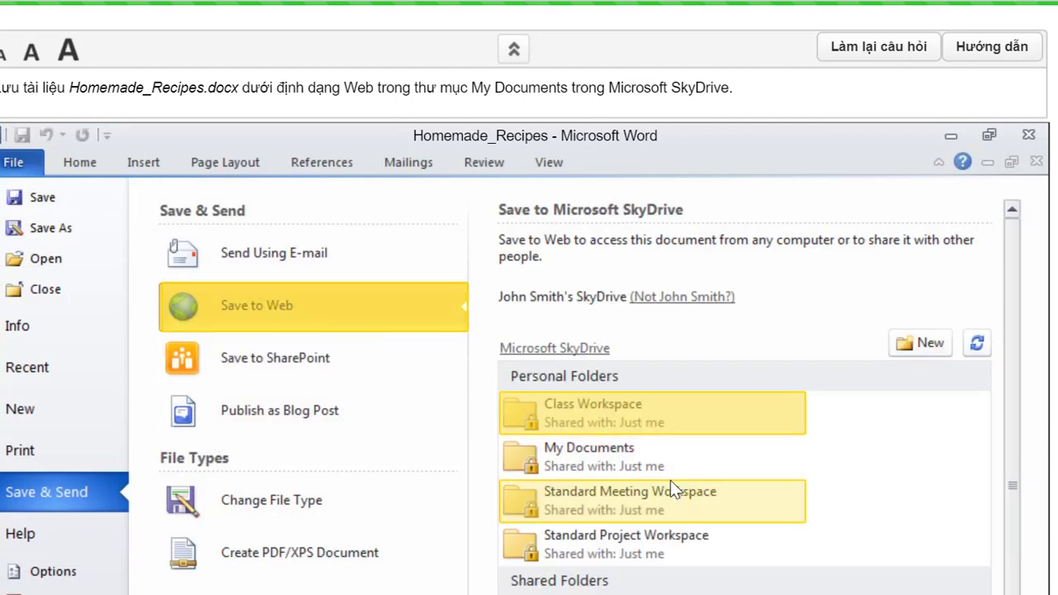
scroll(670, 487, "down", 1)
scroll(670, 486, "down", 1)
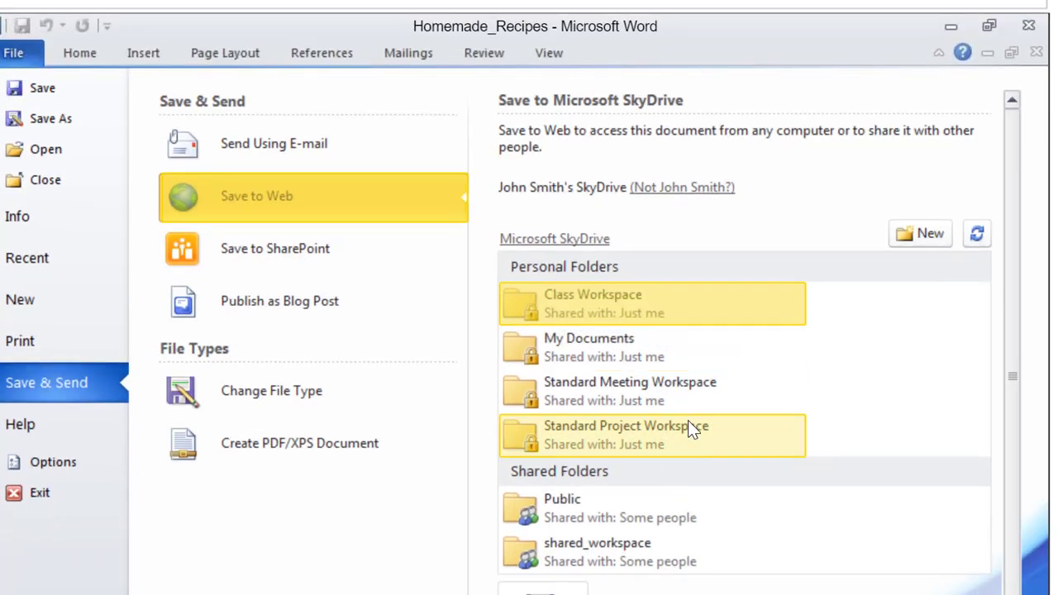
left_click(583, 350)
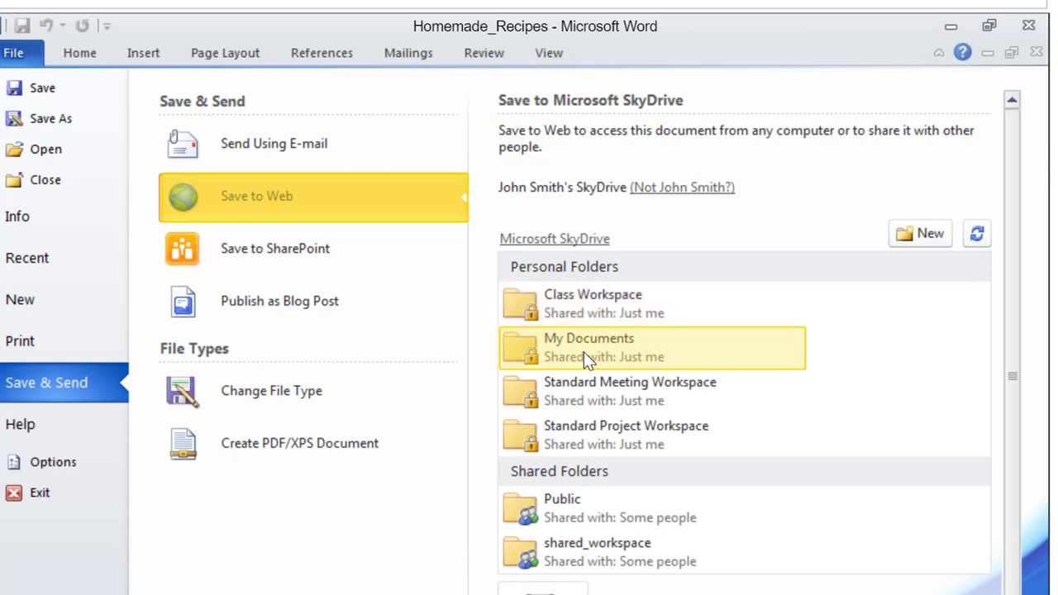